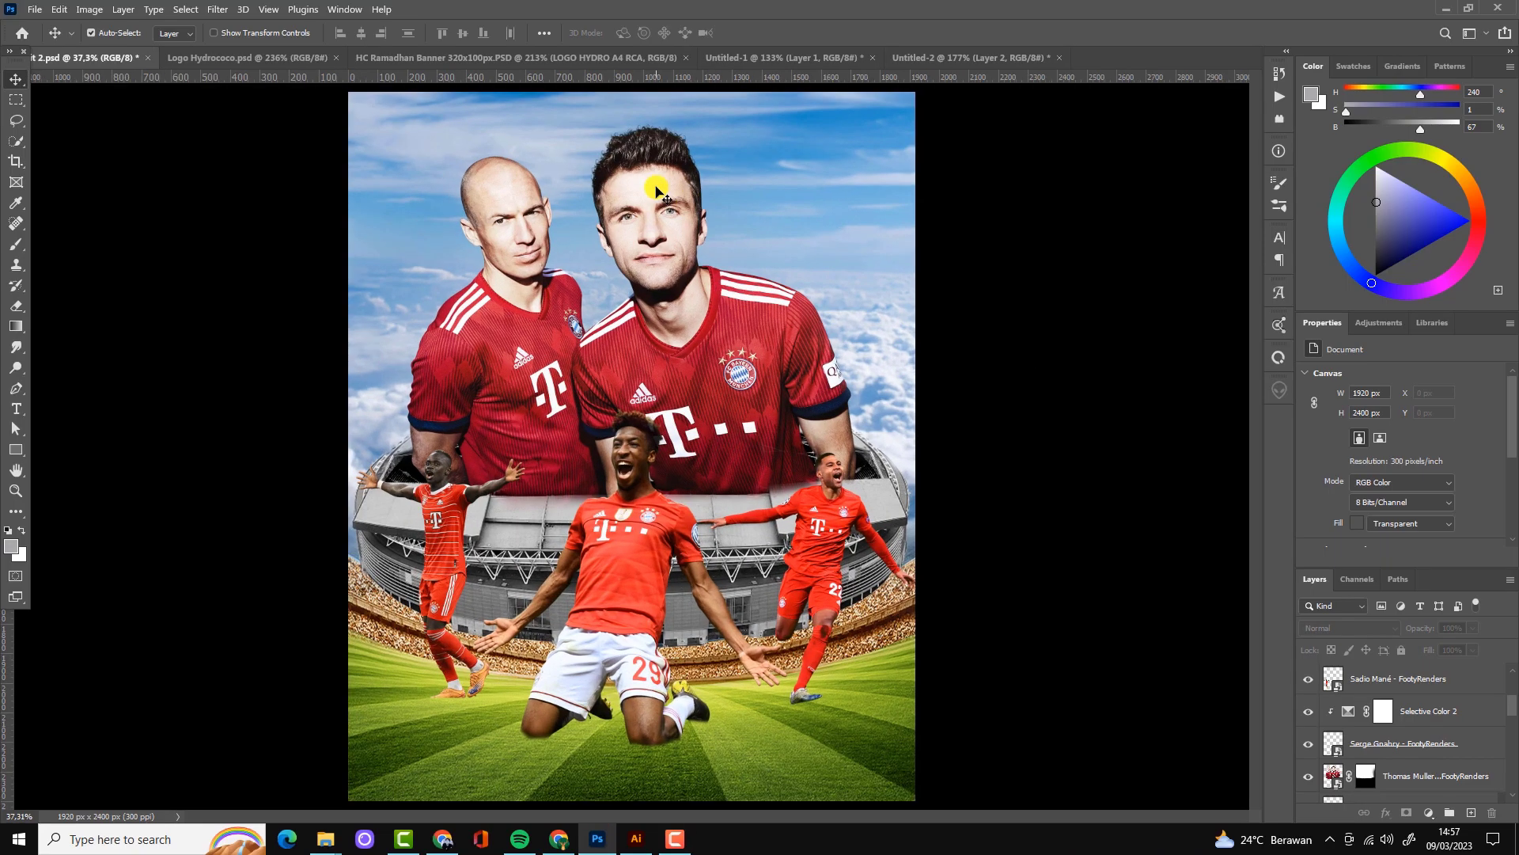
Select the Thomas Muller & Arjen Robben layer holding the two top players
{"action": "left_click", "coordinate": [657, 190]}
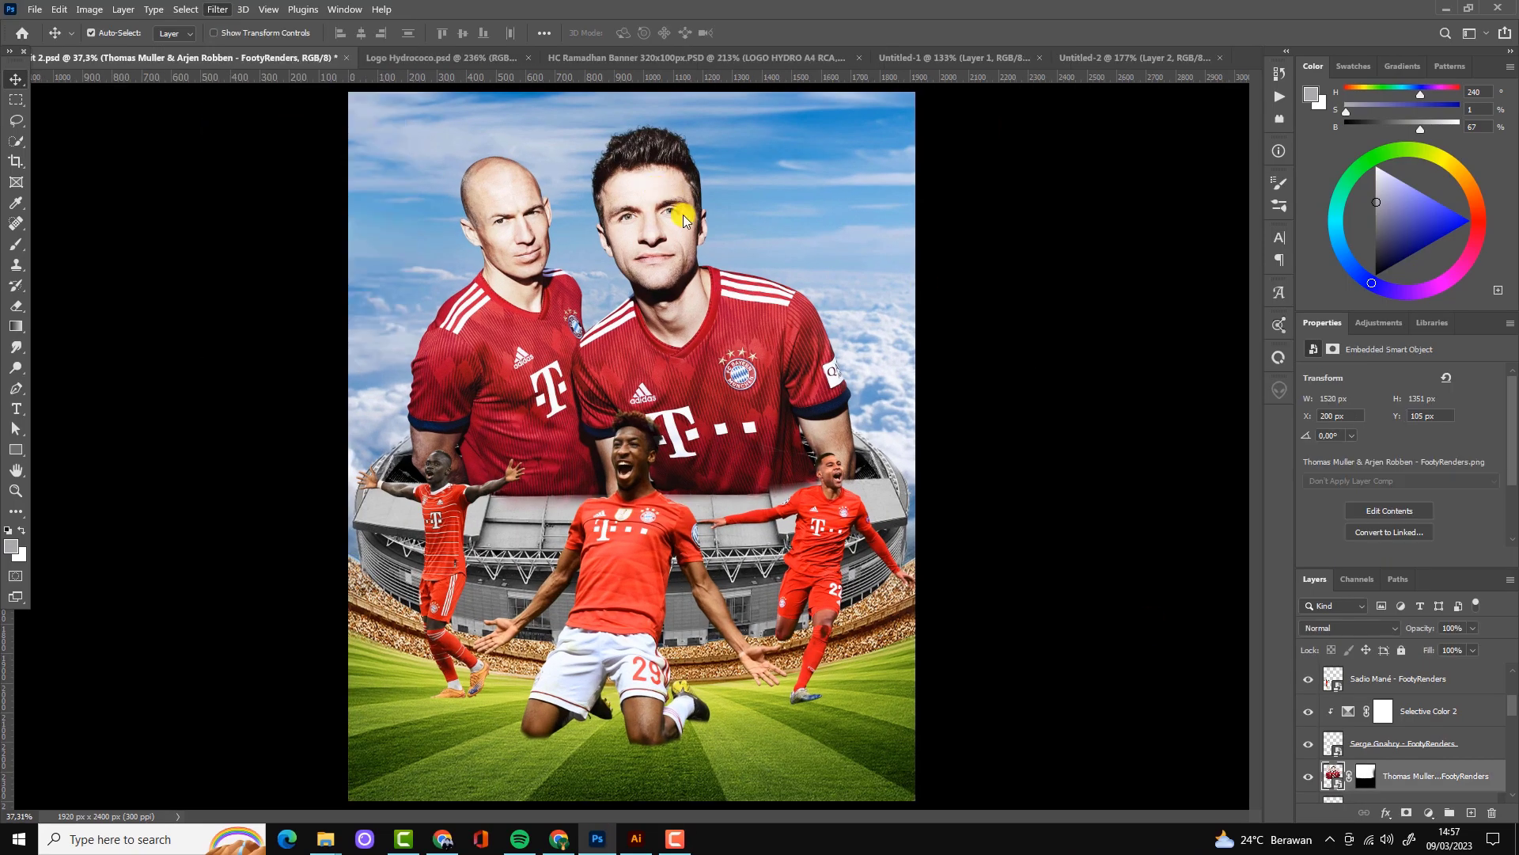
Grade the top players in Camera Raw with Exposure -0.55, Contrast +24 and Clarity +60
{"action": "key", "text": "ctrl+shift+a"}
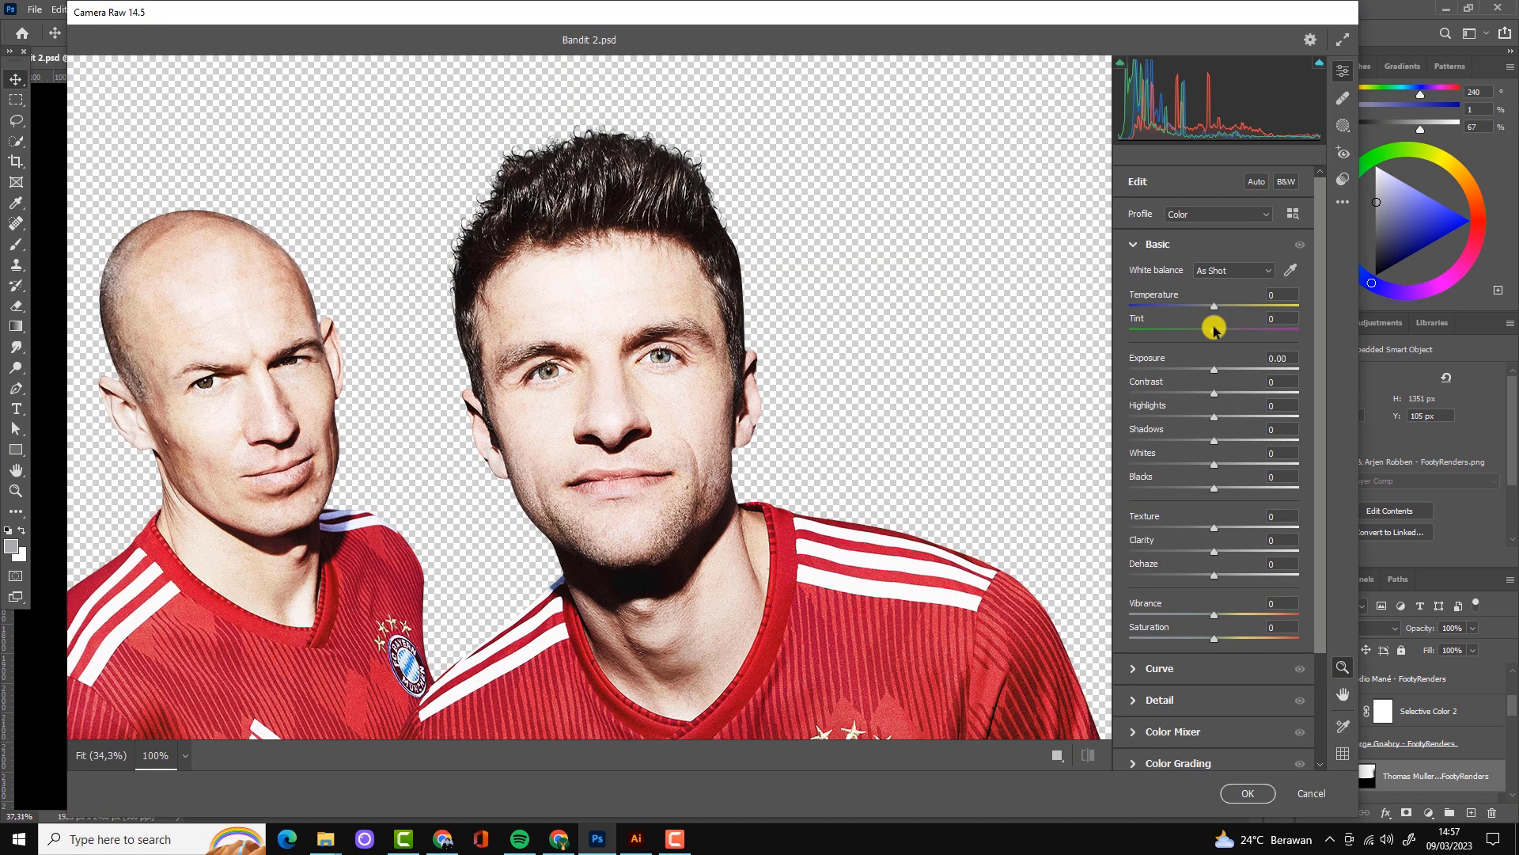
{"action": "mouse_move", "coordinate": [1214, 370]}
{"action": "left_mouse_down"}
{"action": "mouse_move", "coordinate": [1239, 393]}
{"action": "mouse_move", "coordinate": [1209, 489]}
{"action": "left_mouse_up"}
{"action": "mouse_move", "coordinate": [1214, 528]}
{"action": "left_mouse_down"}
{"action": "mouse_move", "coordinate": [1248, 528]}
{"action": "mouse_move", "coordinate": [1230, 527]}
{"action": "left_mouse_up"}
{"action": "left_click_drag", "start_coordinate": [1214, 551], "coordinate": [1264, 552]}
{"action": "scroll", "coordinate": [1232, 541], "scroll_direction": "down", "scroll_amount": 3}
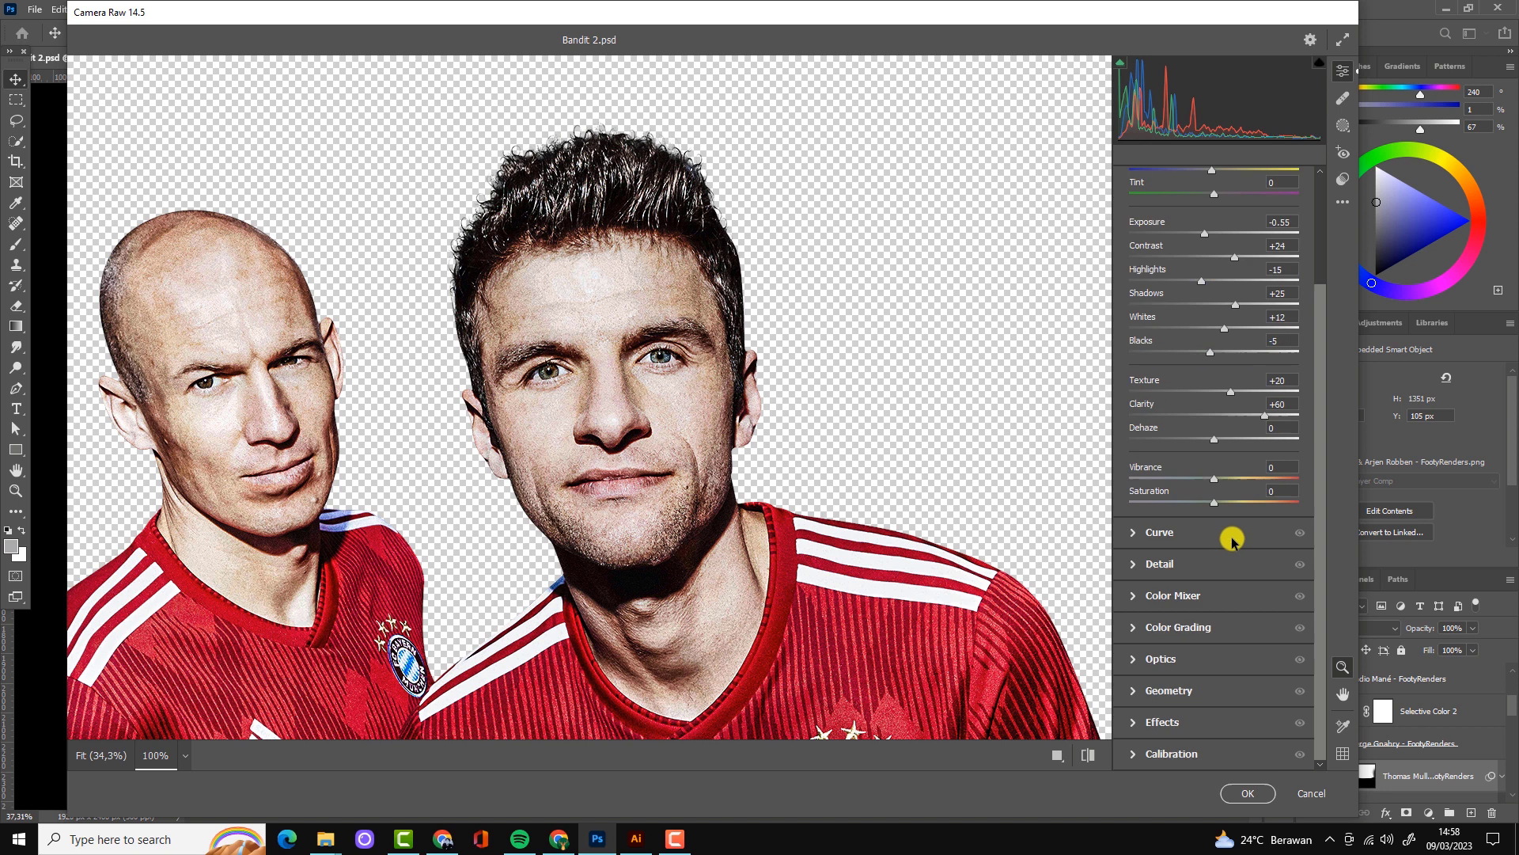
{"action": "left_click", "coordinate": [1257, 793]}
Set black as the painting colour, then add a Levels adjustment layer
{"action": "scroll", "coordinate": [750, 411], "scroll_direction": "up", "scroll_amount": 1}
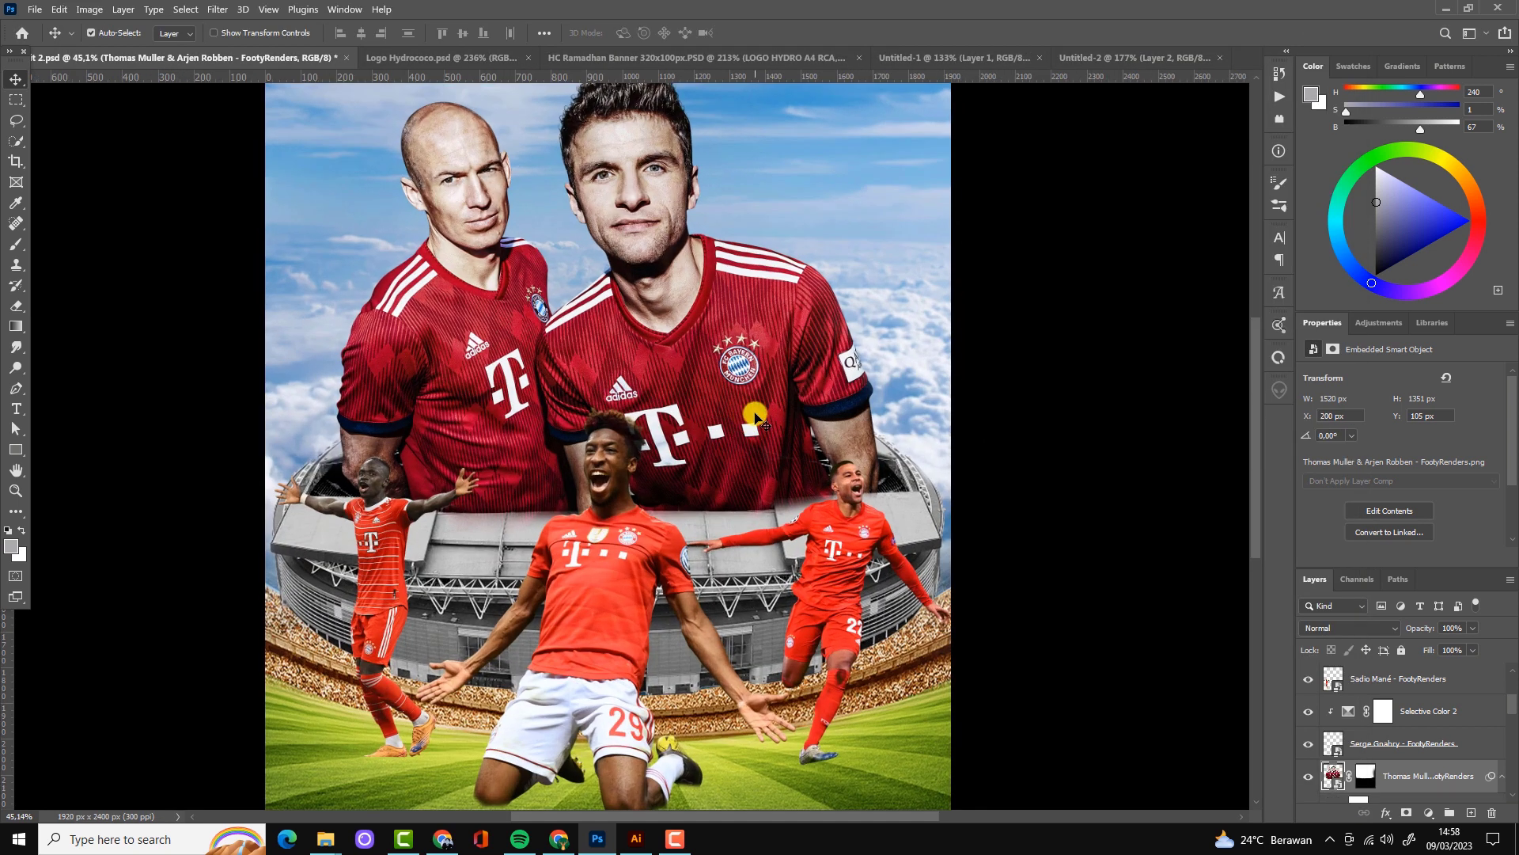
{"action": "key", "text": "ctrl+backslash"}
{"action": "key", "text": "b"}
{"action": "scroll", "coordinate": [751, 546], "scroll_direction": "up", "scroll_amount": 1}
{"action": "left_click", "coordinate": [22, 528]}
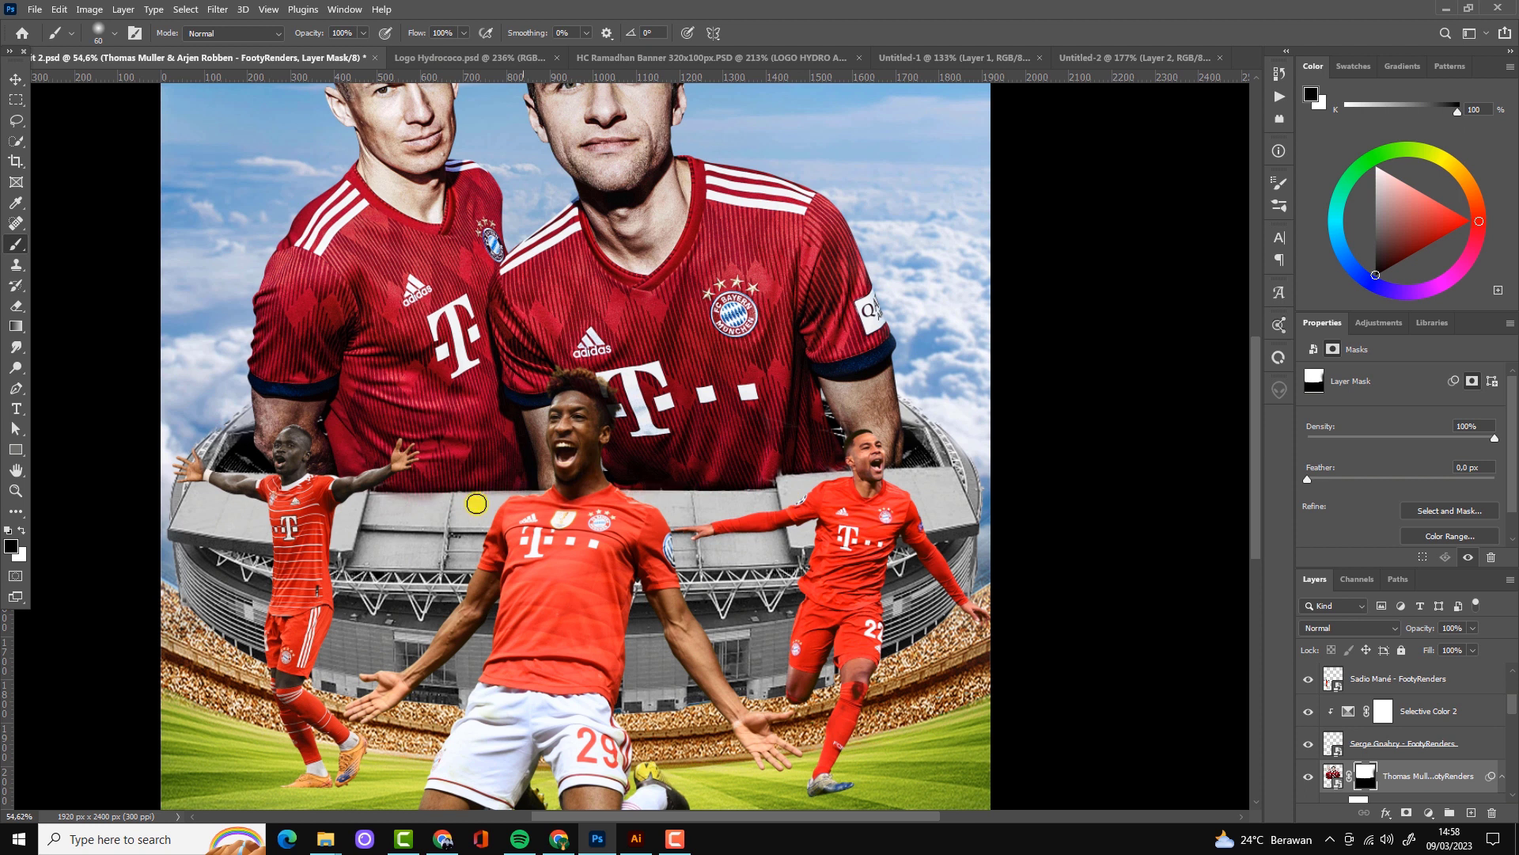
{"action": "key", "text": "v"}
{"action": "scroll", "coordinate": [963, 584], "scroll_direction": "down", "scroll_amount": 3}
{"action": "scroll", "coordinate": [964, 584], "scroll_direction": "up", "scroll_amount": 2}
{"action": "scroll", "coordinate": [611, 177], "scroll_direction": "down", "scroll_amount": 1}
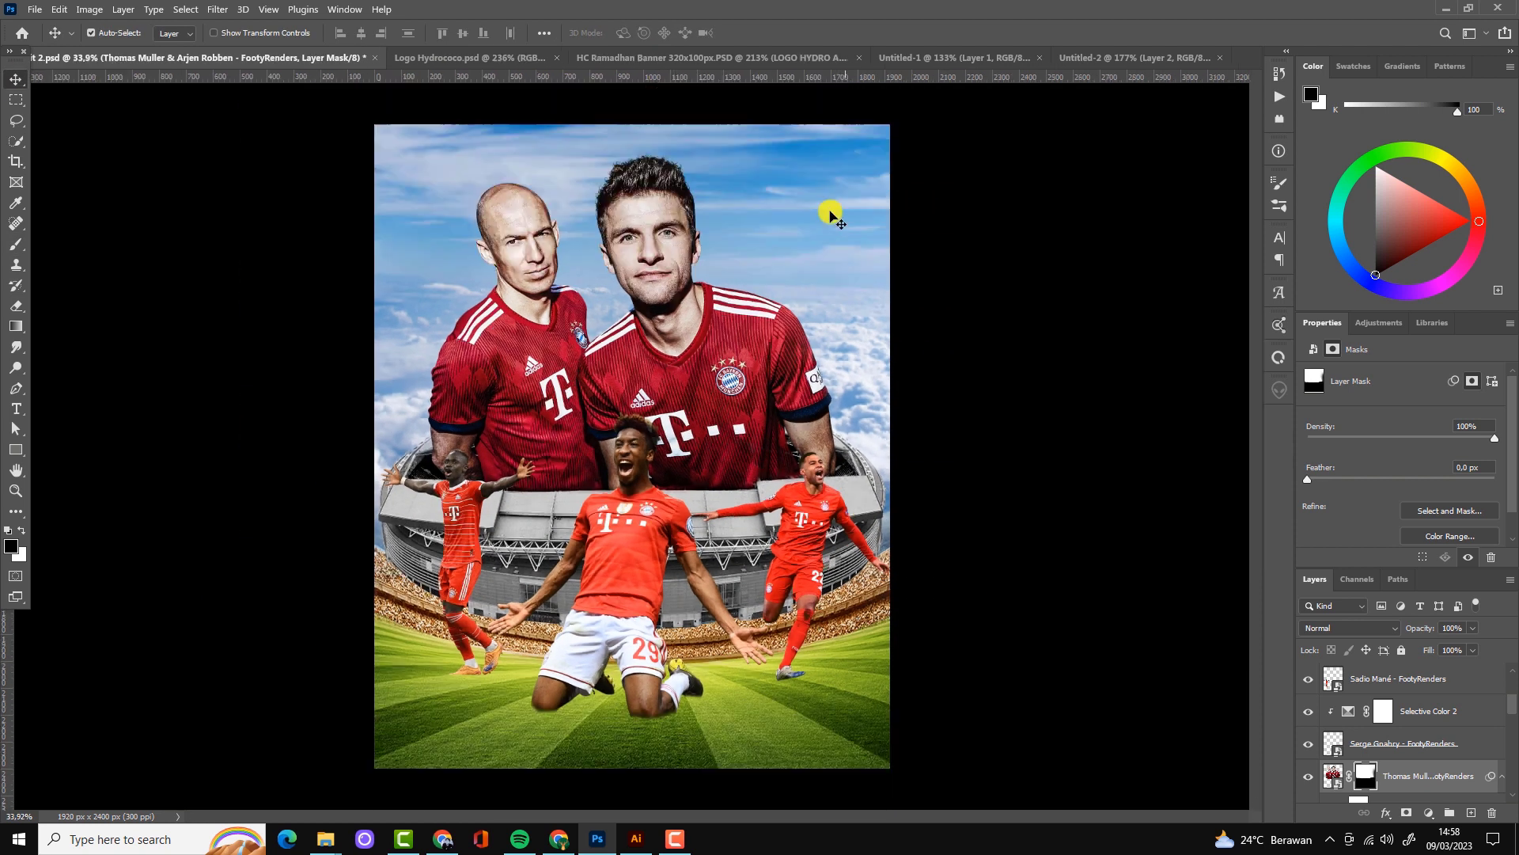
{"action": "left_click", "coordinate": [1428, 813]}
{"action": "left_click", "coordinate": [1436, 657]}
Clip Levels (midtones 0.74) to the sky and add Color Balance: shadows red, highlights yellow
{"action": "left_click_drag", "start_coordinate": [1413, 490], "coordinate": [1429, 490]}
{"action": "left_click", "coordinate": [1335, 491]}
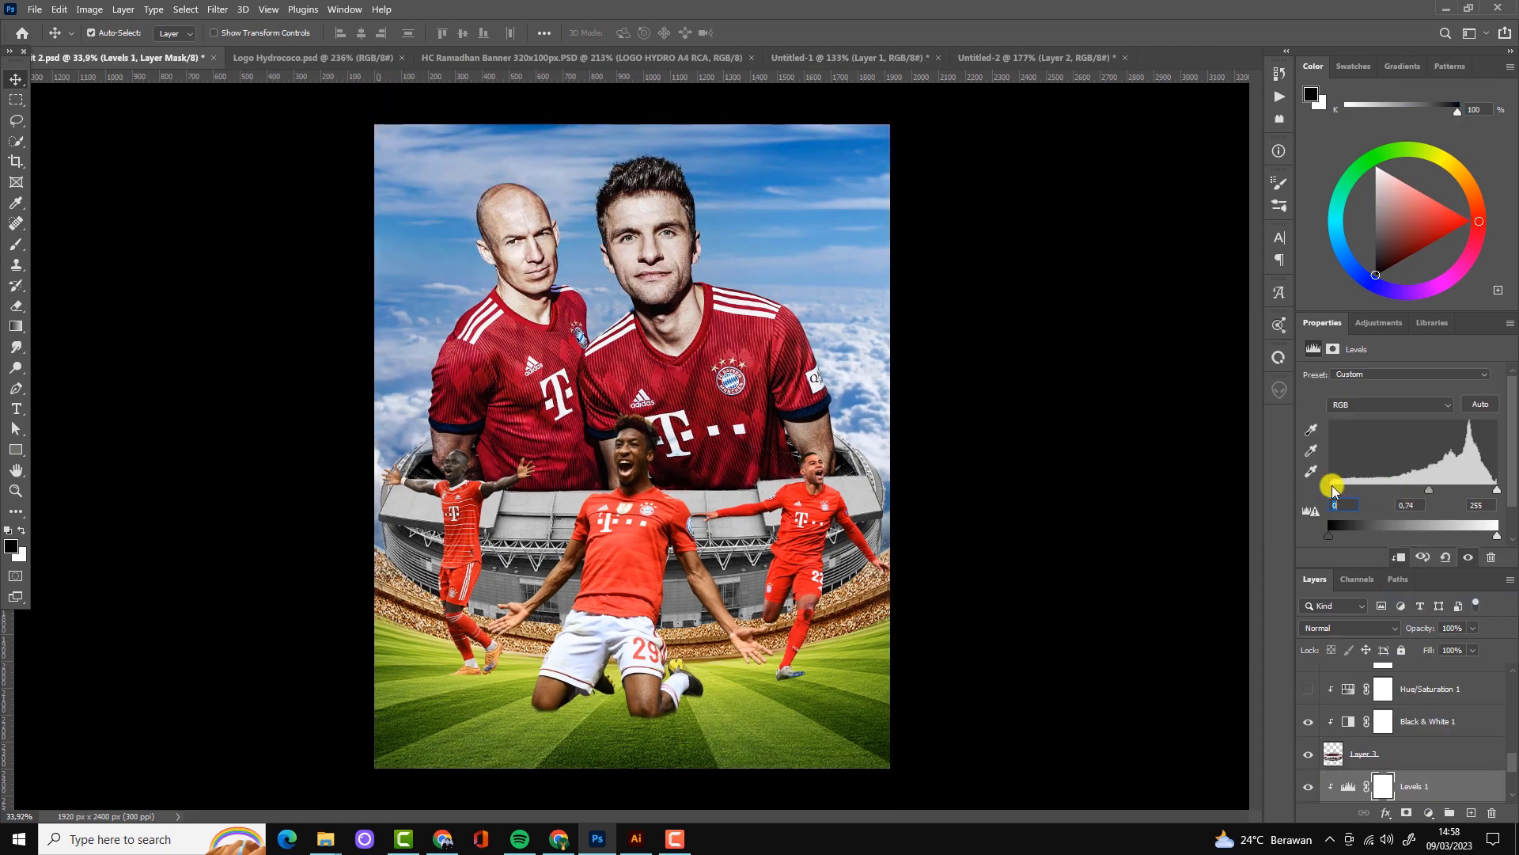
{"action": "left_click", "coordinate": [1428, 813]}
{"action": "left_click", "coordinate": [1439, 715]}
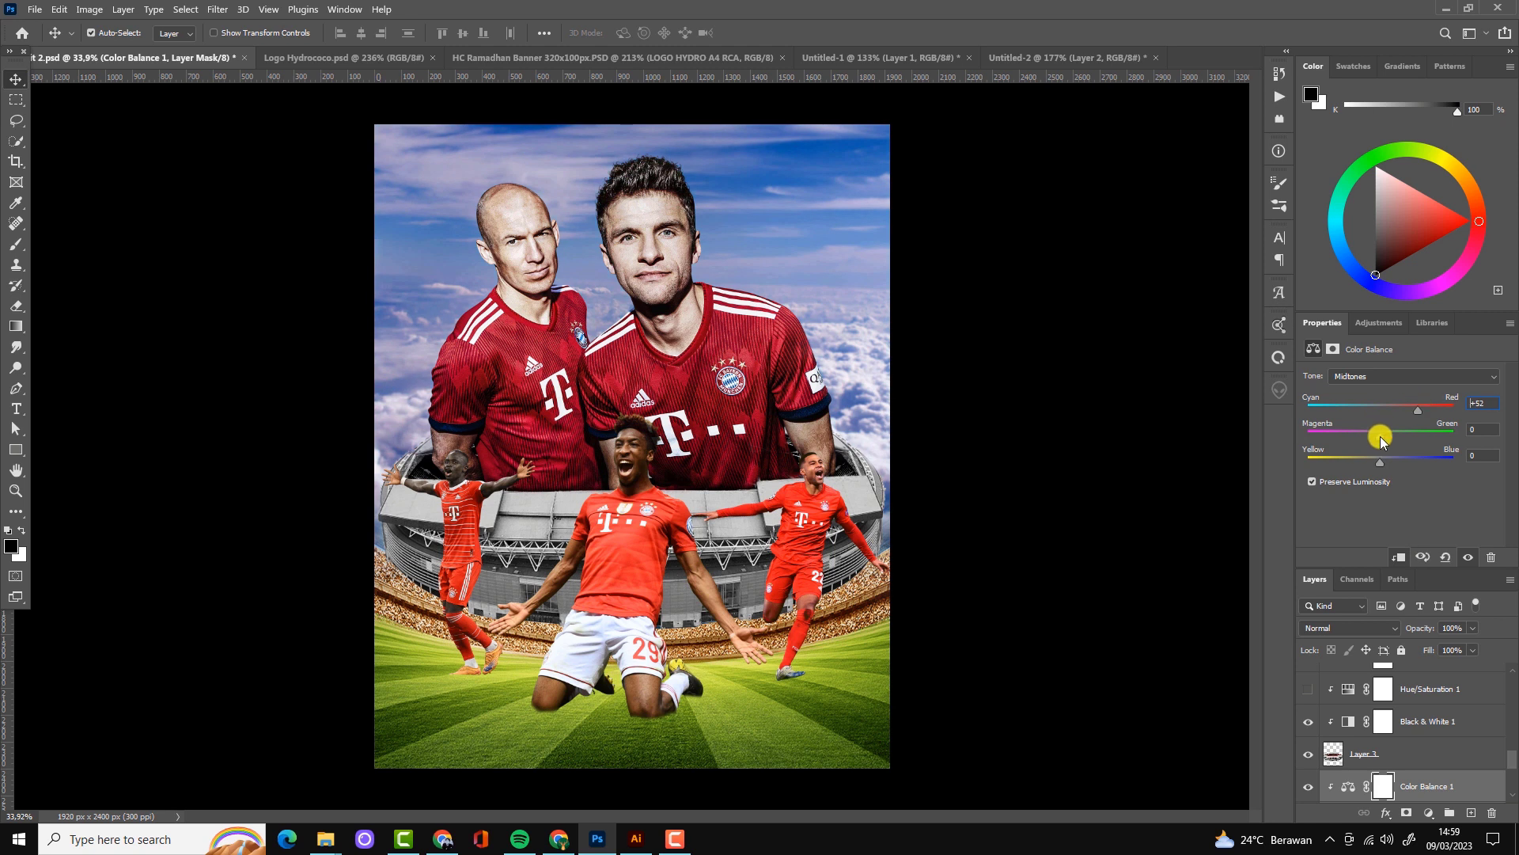
{"action": "left_click", "coordinate": [1377, 376]}
{"action": "left_click_drag", "start_coordinate": [1381, 406], "coordinate": [1424, 402]}
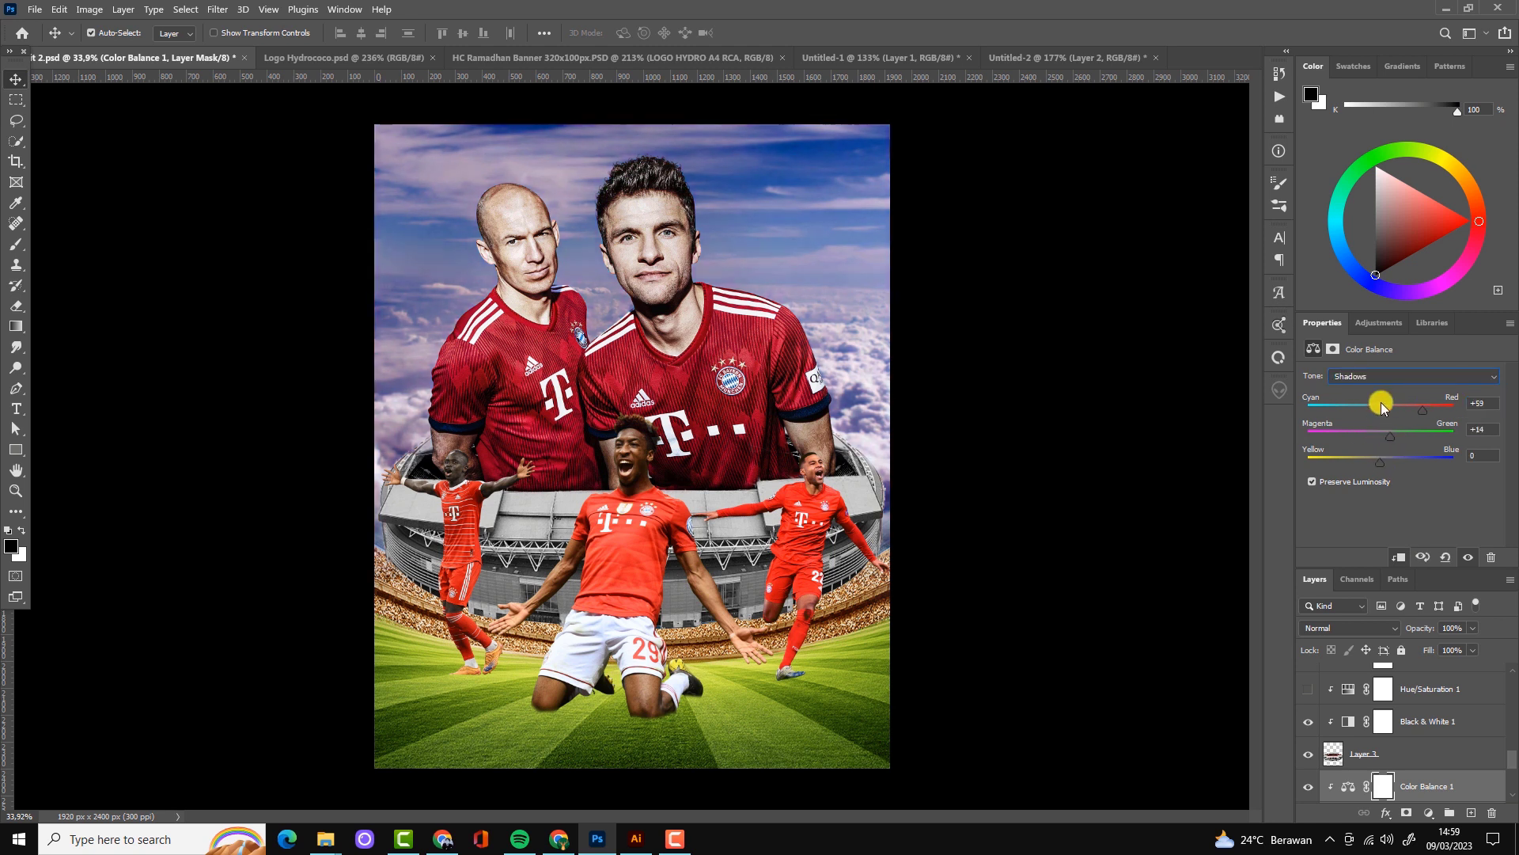
{"action": "mouse_move", "coordinate": [1353, 459]}
{"action": "left_mouse_down"}
{"action": "mouse_move", "coordinate": [1378, 454]}
{"action": "mouse_move", "coordinate": [1348, 431]}
{"action": "mouse_move", "coordinate": [1431, 400]}
{"action": "left_mouse_up"}
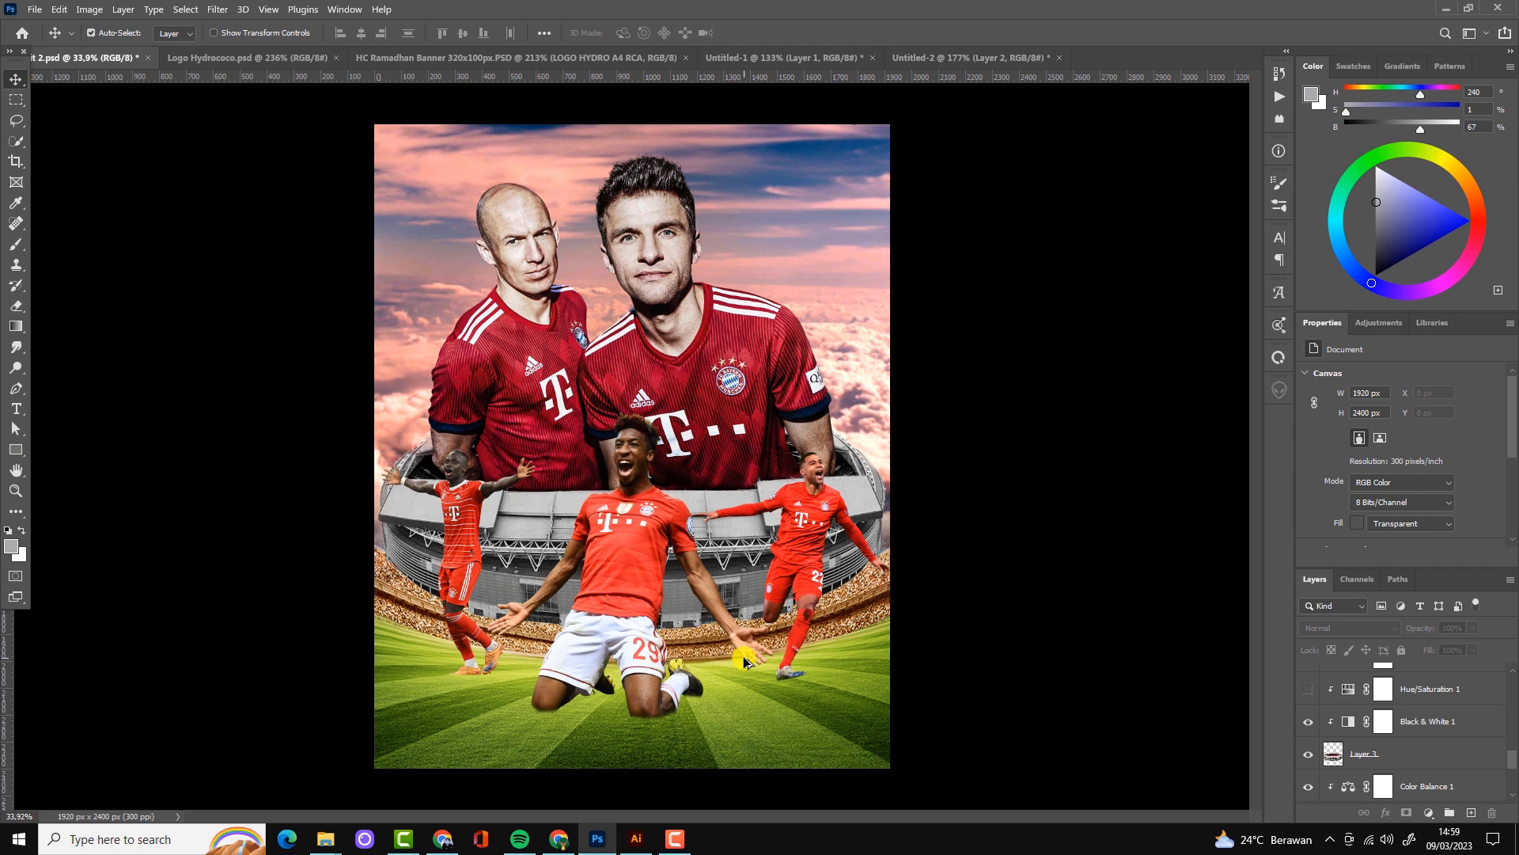
Give the stadium a Levels adjustment at midtones 0.76 and a Hue/Saturation adjustment (saturation -45)
{"action": "left_click", "coordinate": [1429, 812]}
{"action": "left_click", "coordinate": [1392, 606]}
{"action": "left_click_drag", "start_coordinate": [1413, 490], "coordinate": [1431, 492]}
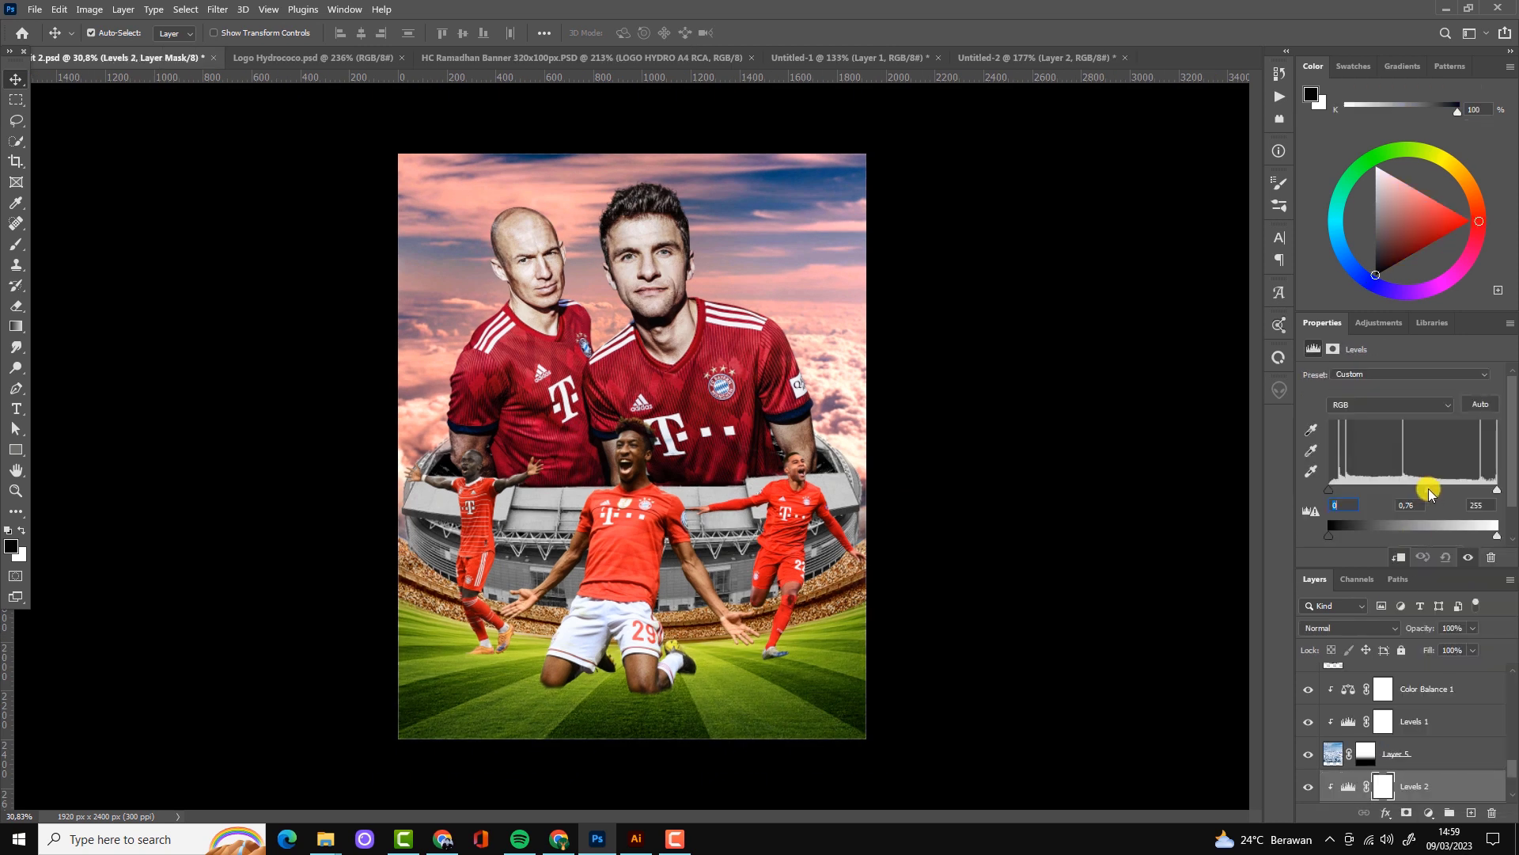
{"action": "left_click", "coordinate": [1429, 813]}
{"action": "left_click", "coordinate": [1434, 643]}
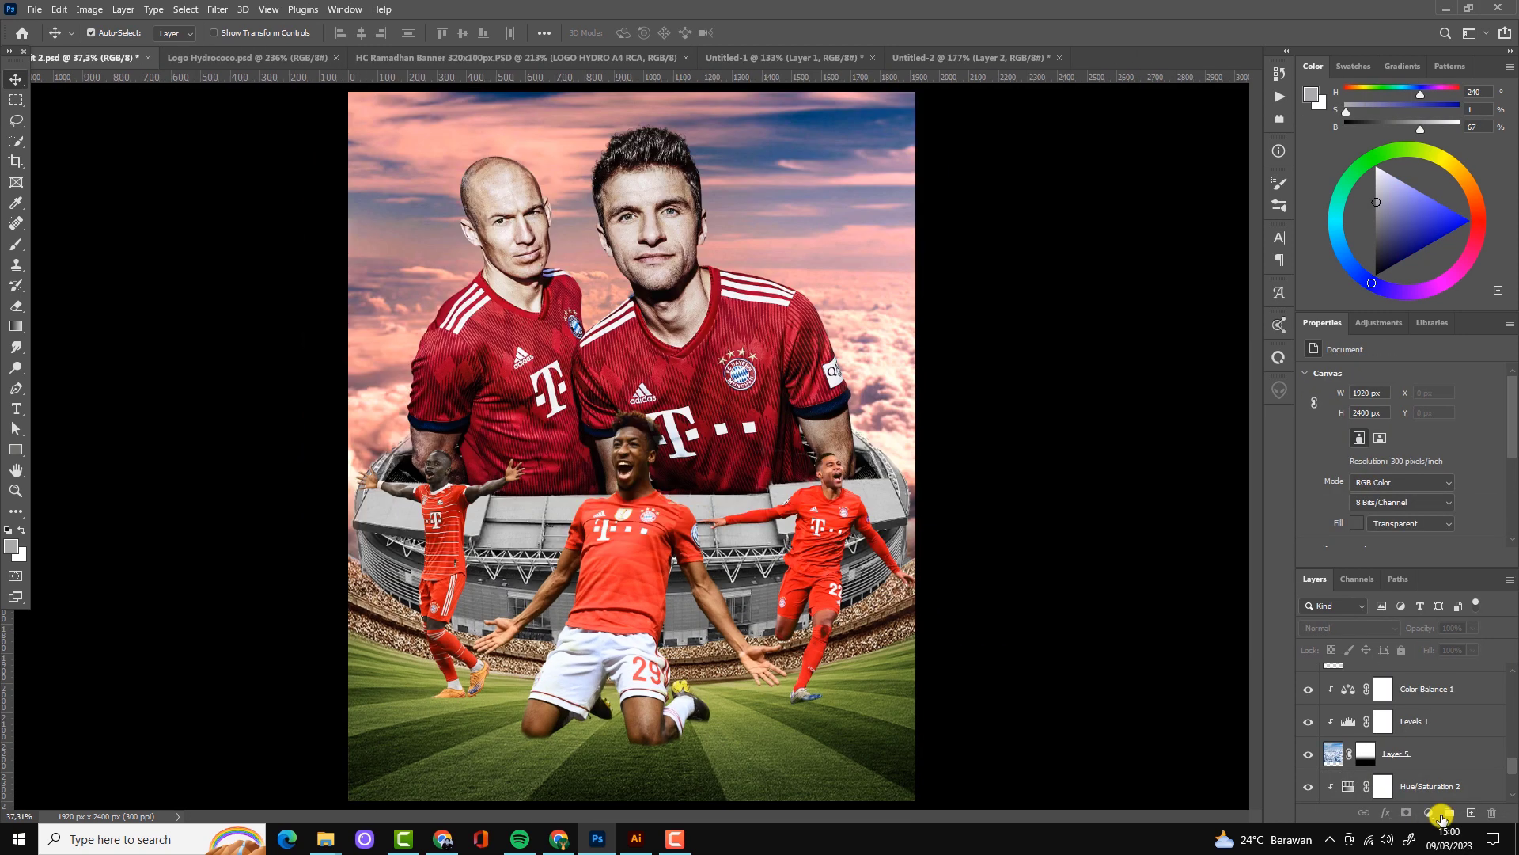
Add a second Color Balance on the stadium, shifting its shadows toward red, green and blue
{"action": "left_click", "coordinate": [1429, 813]}
{"action": "left_click", "coordinate": [1435, 661]}
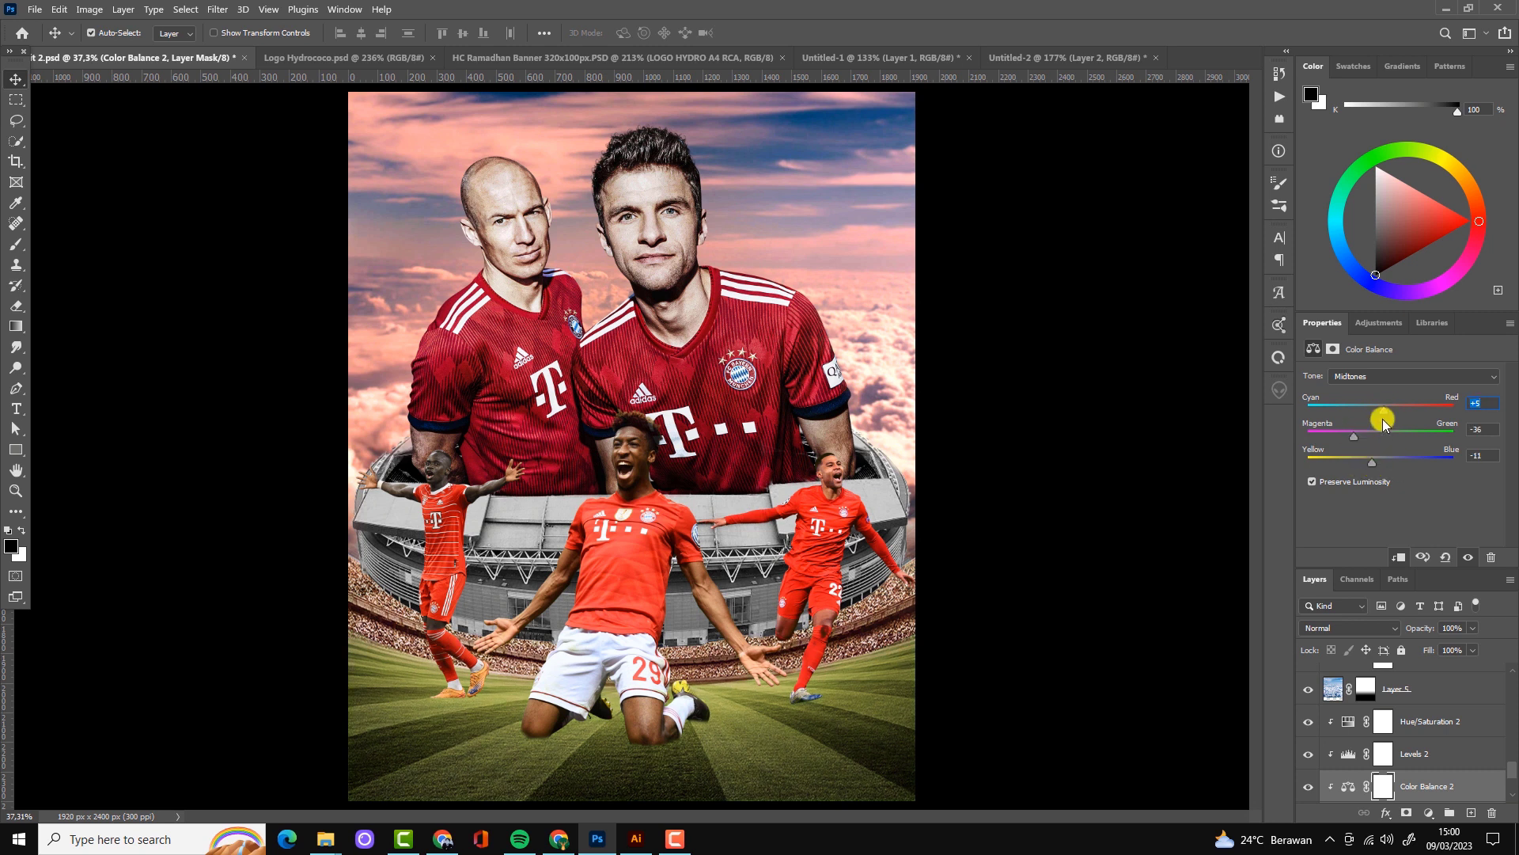
{"action": "left_click", "coordinate": [1359, 378]}
{"action": "left_click", "coordinate": [1359, 362]}
{"action": "mouse_move", "coordinate": [1380, 405]}
{"action": "left_mouse_down"}
{"action": "mouse_move", "coordinate": [1417, 408]}
{"action": "mouse_move", "coordinate": [1385, 436]}
{"action": "left_mouse_up"}
{"action": "left_click_drag", "start_coordinate": [1380, 462], "coordinate": [1419, 460]}
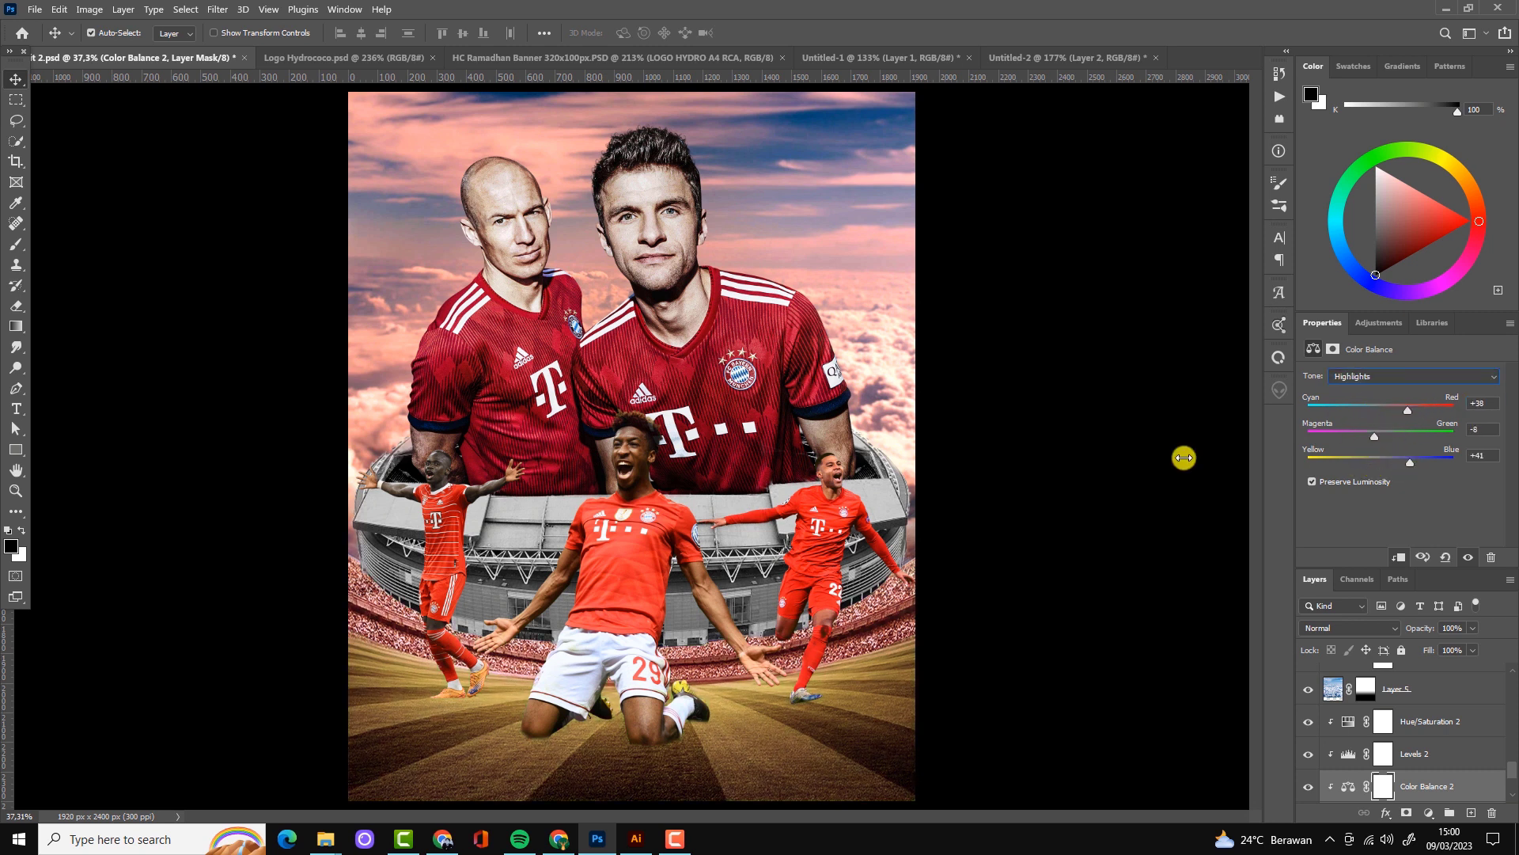
{"action": "left_click", "coordinate": [633, 554]}
{"action": "scroll", "coordinate": [601, 712], "scroll_direction": "up", "scroll_amount": 3}
Run Camera Raw on Kingsley Coman: Exposure +0.60, Texture +39, Clarity +41
{"action": "left_click", "coordinate": [217, 8]}
{"action": "left_click", "coordinate": [253, 102]}
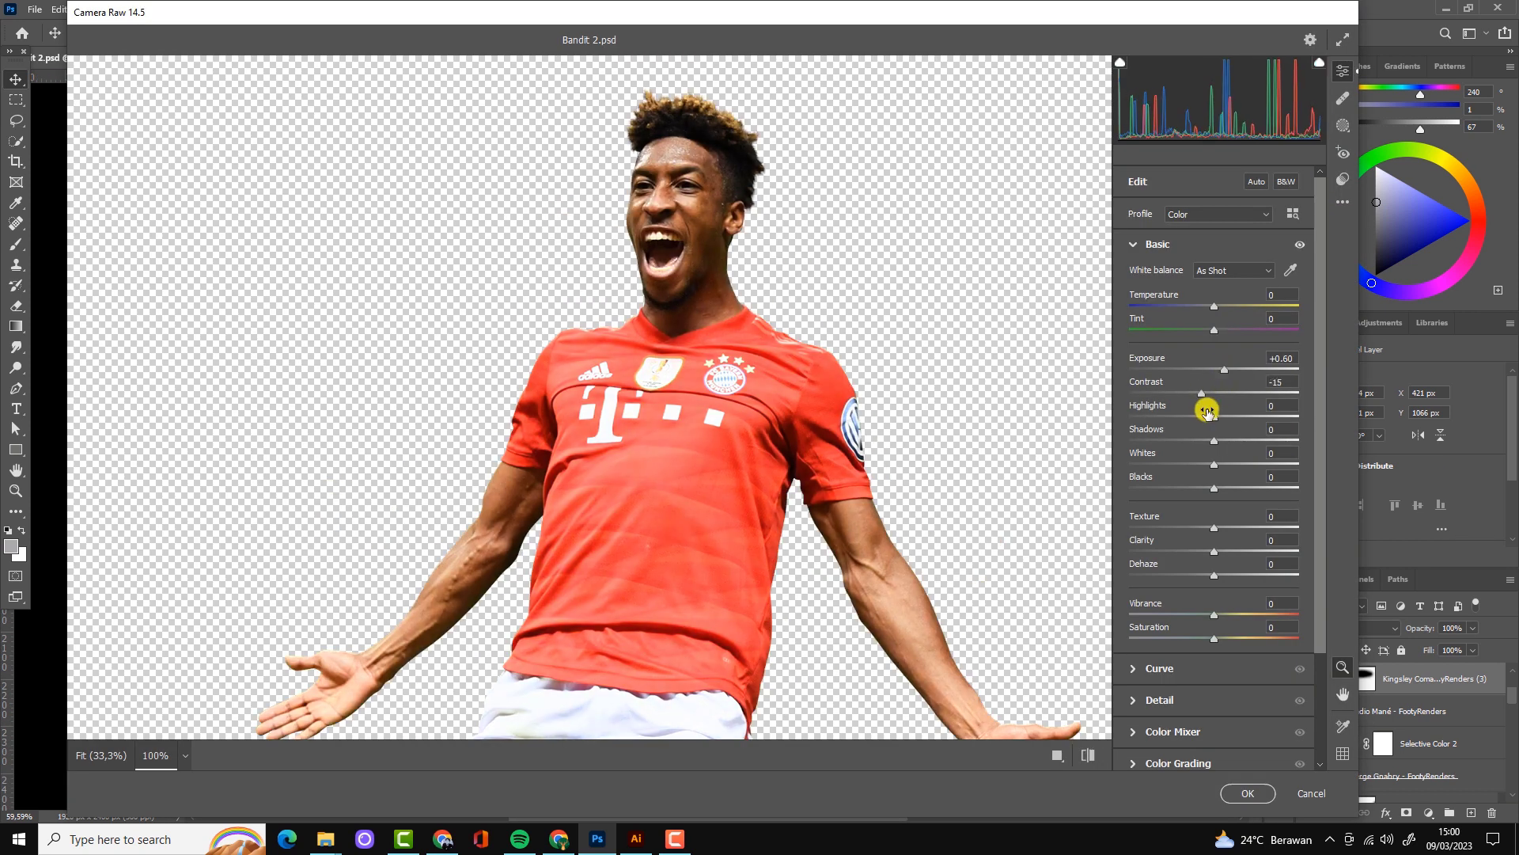
{"action": "mouse_move", "coordinate": [1207, 413]}
{"action": "left_mouse_down"}
{"action": "mouse_move", "coordinate": [1231, 416]}
{"action": "mouse_move", "coordinate": [1213, 463]}
{"action": "left_mouse_up"}
{"action": "mouse_move", "coordinate": [1214, 488]}
{"action": "left_mouse_down"}
{"action": "mouse_move", "coordinate": [1238, 488]}
{"action": "mouse_move", "coordinate": [1253, 552]}
{"action": "left_mouse_up"}
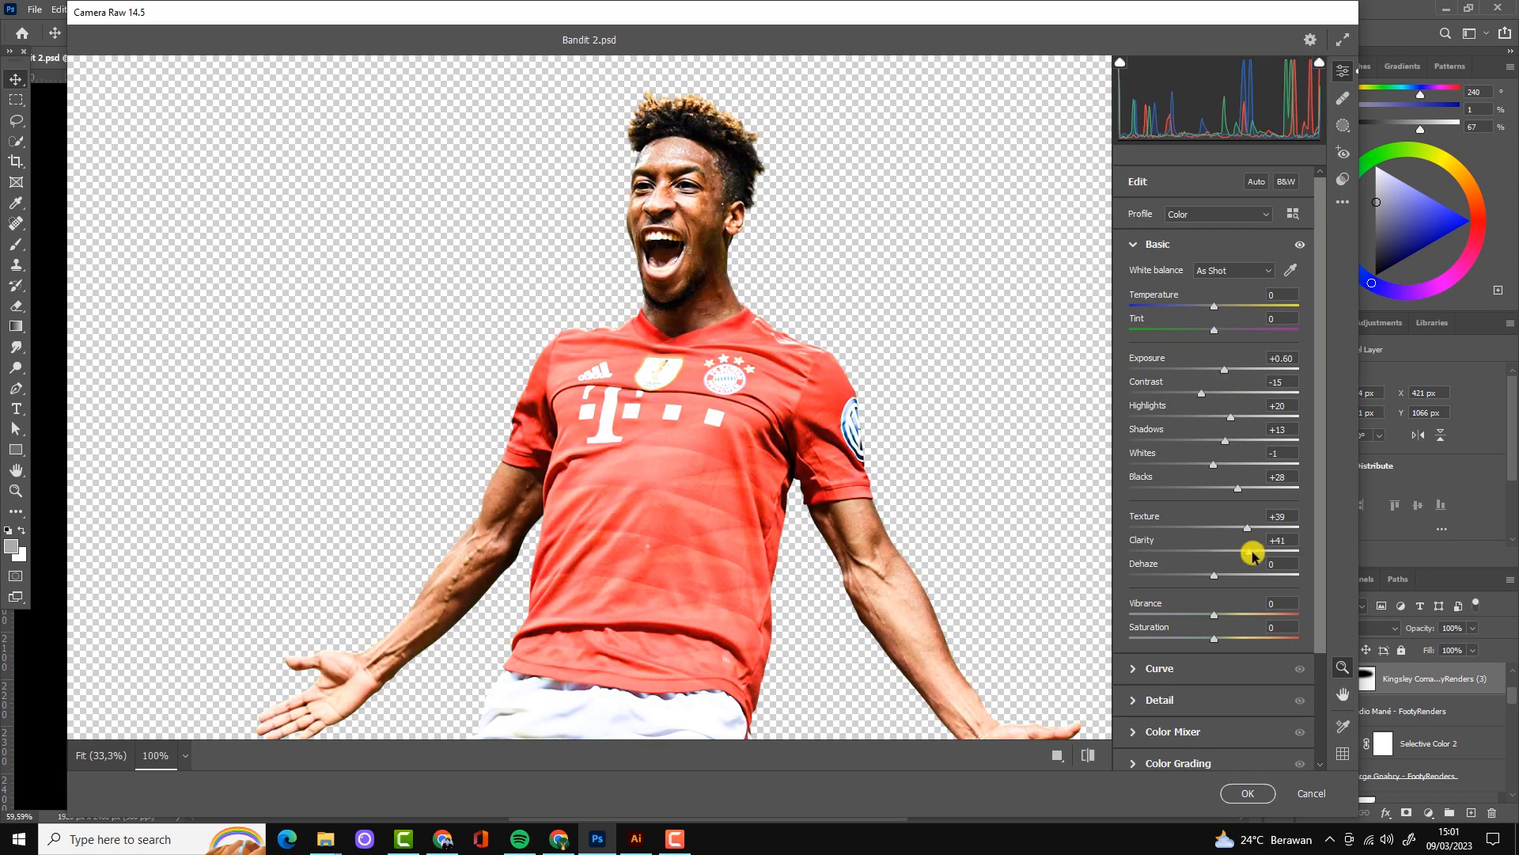
{"action": "left_click", "coordinate": [1248, 793]}
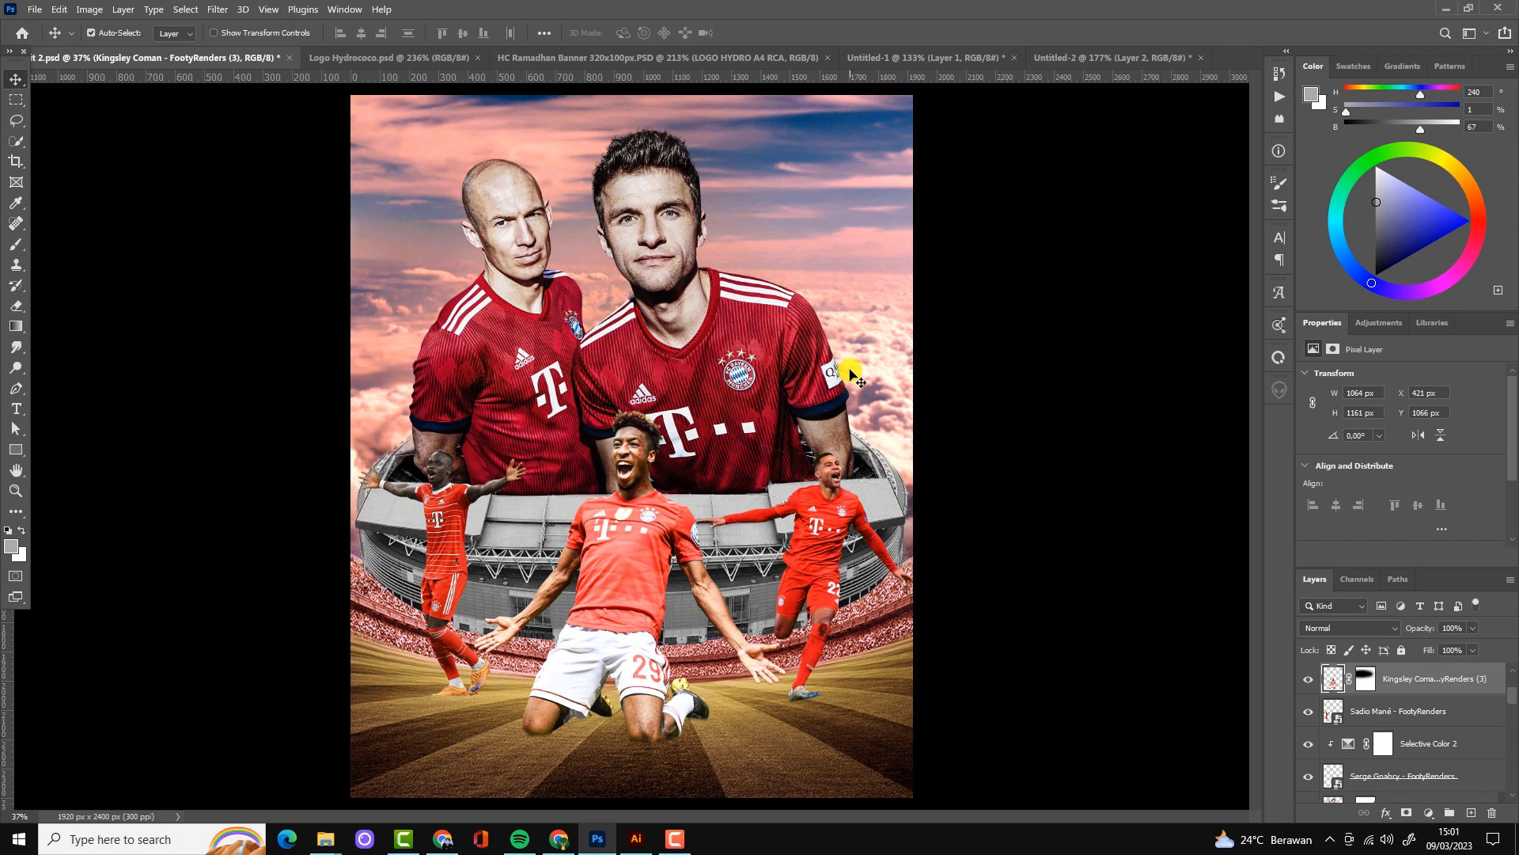
Rasterize the layers of the left and right side players
{"action": "scroll", "coordinate": [690, 449], "scroll_direction": "up", "scroll_amount": 2, "text": "alt"}
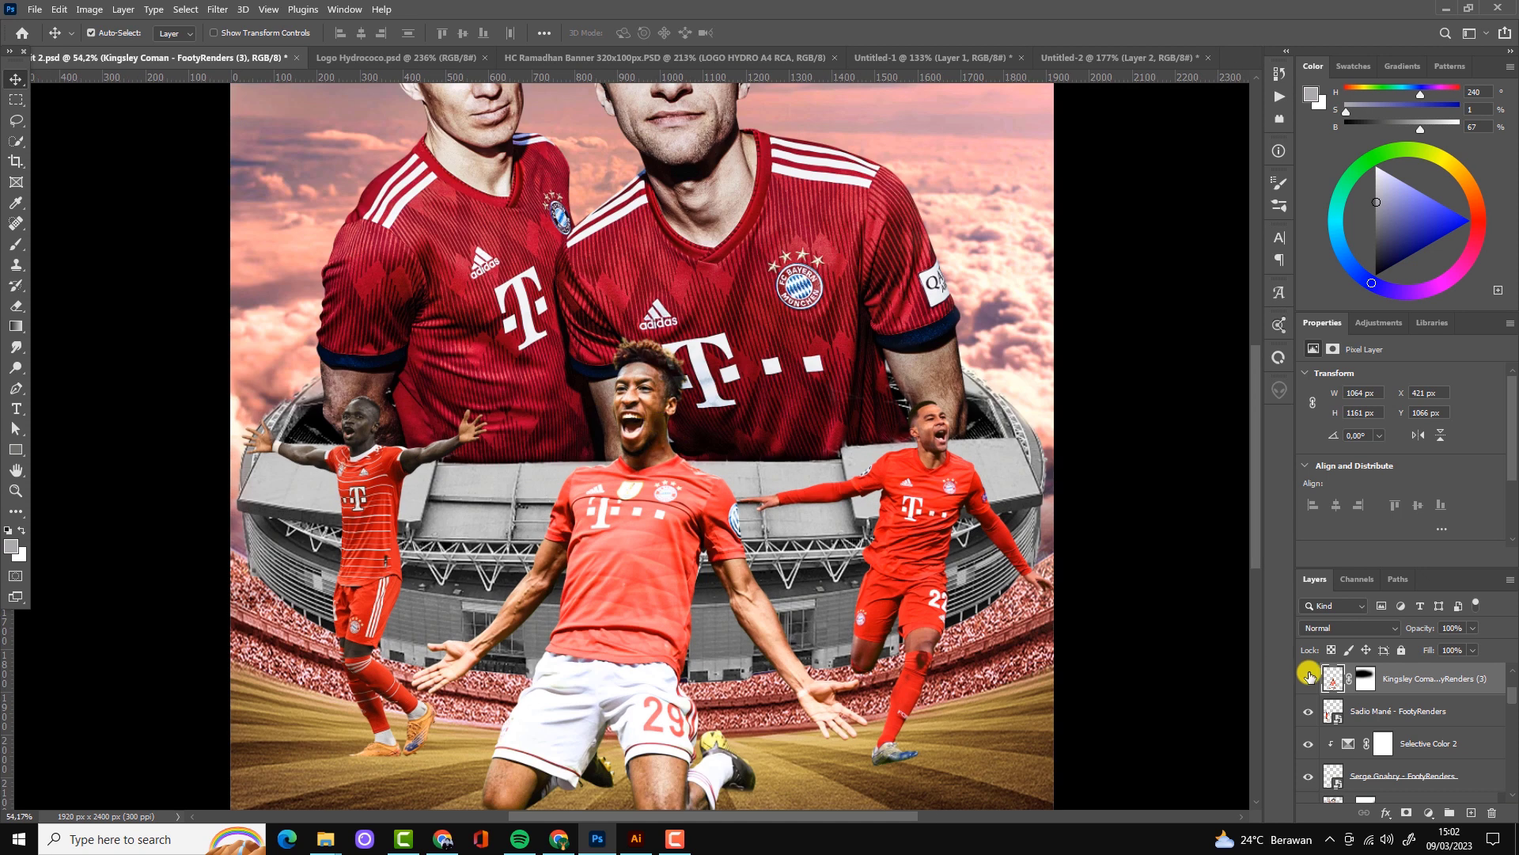
{"action": "left_click", "coordinate": [927, 500]}
{"action": "right_click", "coordinate": [1364, 776]}
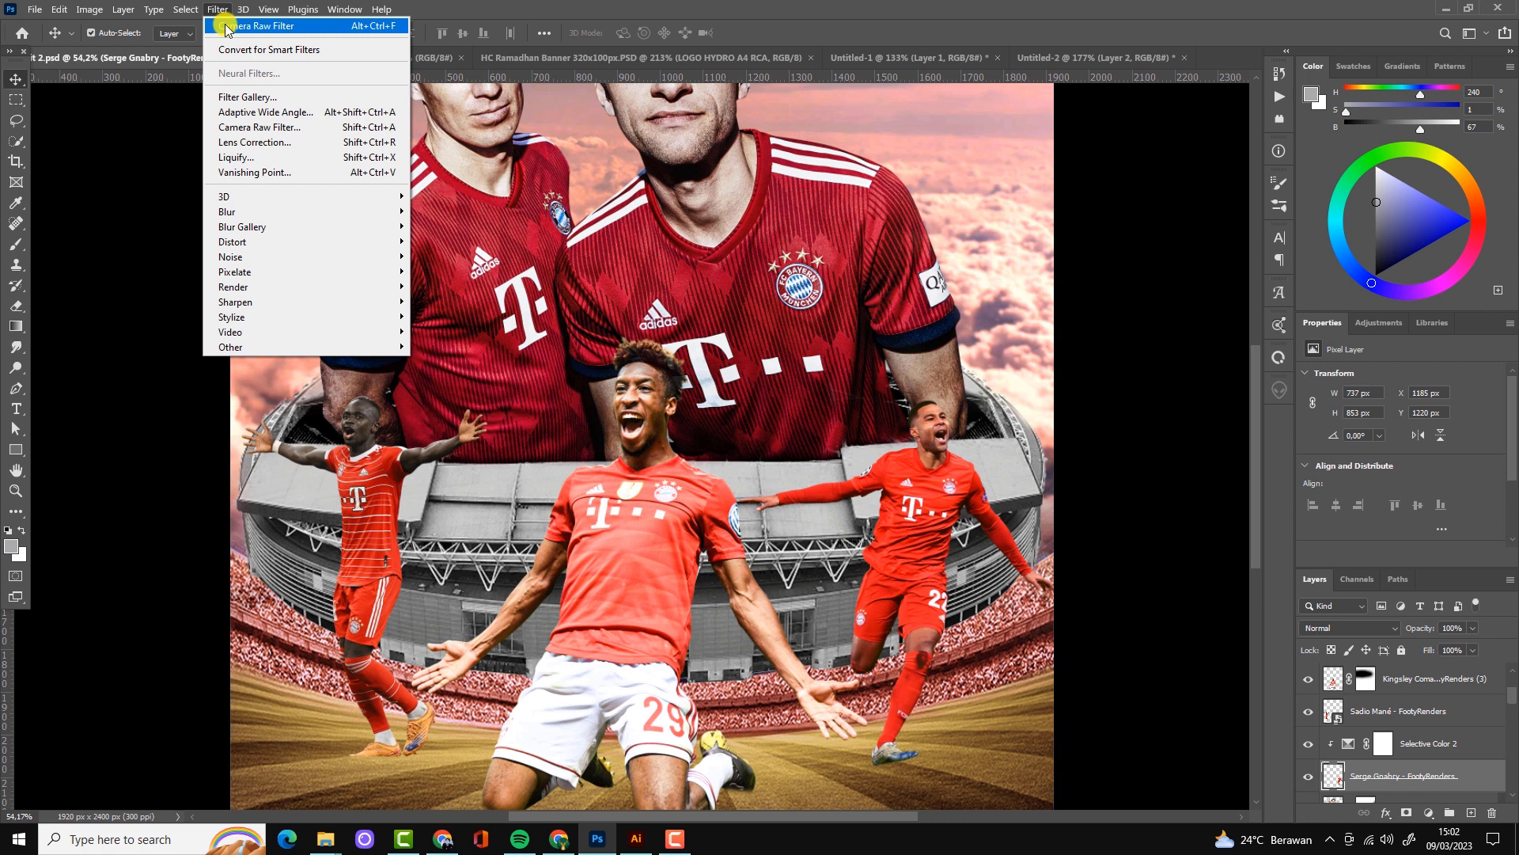
{"action": "right_click", "coordinate": [1364, 710]}
{"action": "left_click", "coordinate": [1369, 316]}
{"action": "key", "text": "alt+bracketright"}
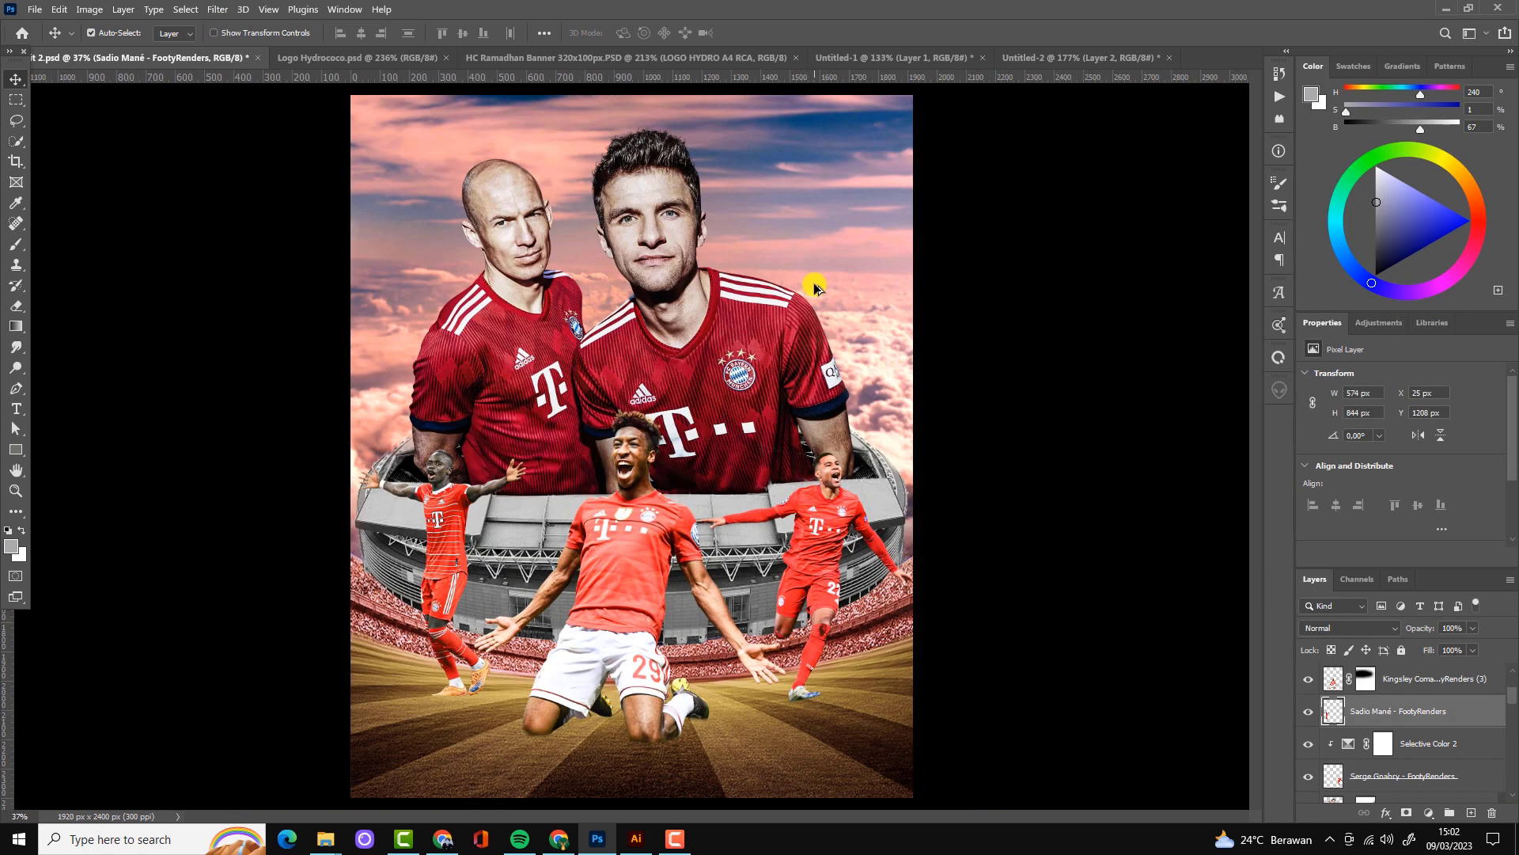
{"action": "left_click_drag", "start_coordinate": [813, 299], "coordinate": [813, 396]}
Clip an Exposure adjustment to the centre player and paint it over his shorts, arm and shoulder
{"action": "left_click", "coordinate": [1425, 811]}
{"action": "left_click", "coordinate": [1396, 552]}
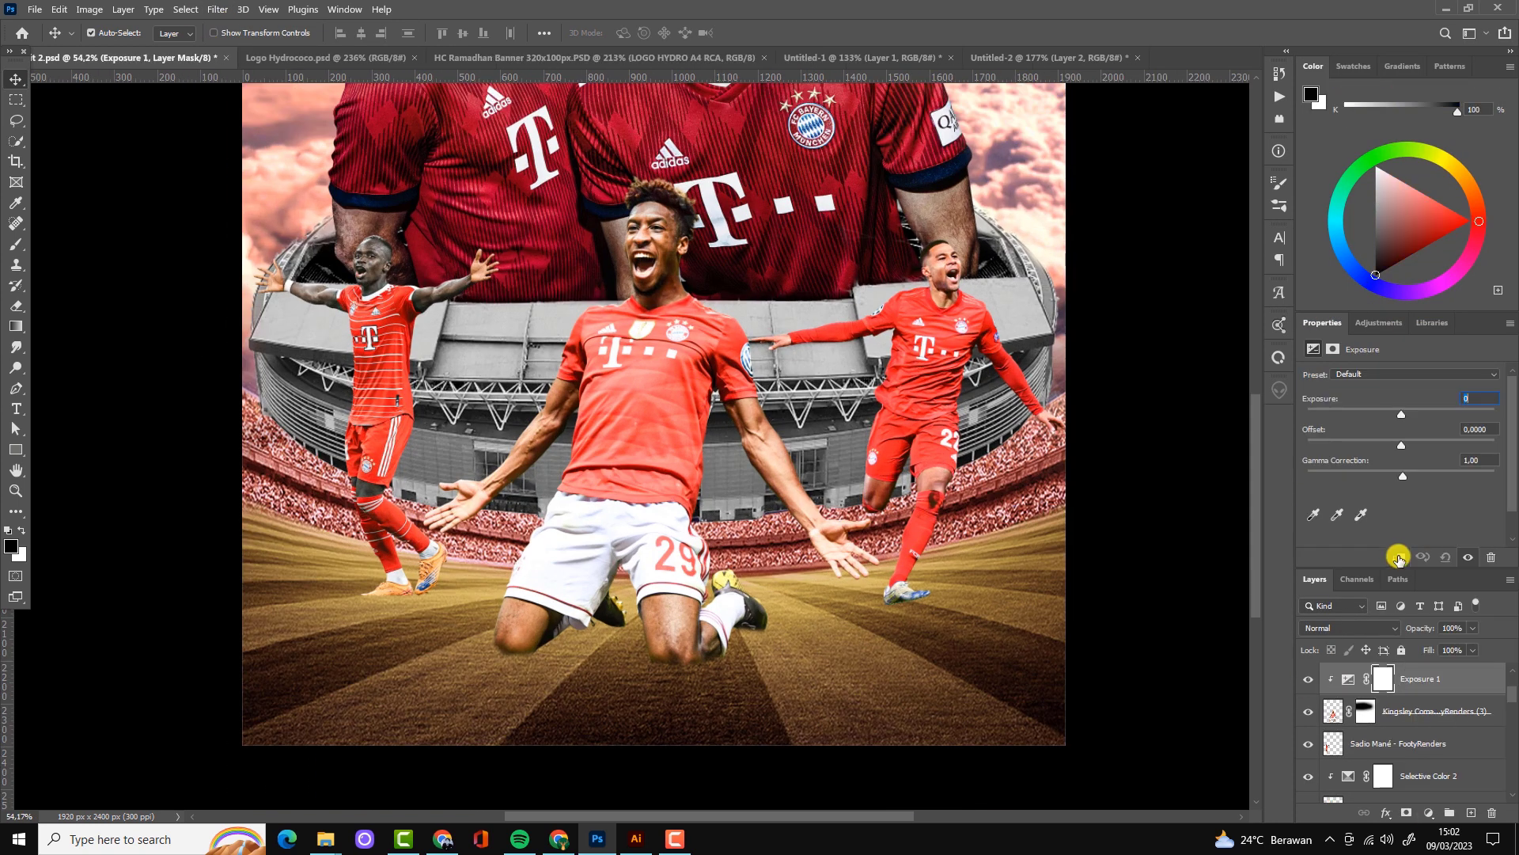
{"action": "left_click_drag", "start_coordinate": [1396, 412], "coordinate": [1373, 407]}
{"action": "left_click", "coordinate": [1387, 685]}
{"action": "left_click", "coordinate": [15, 242]}
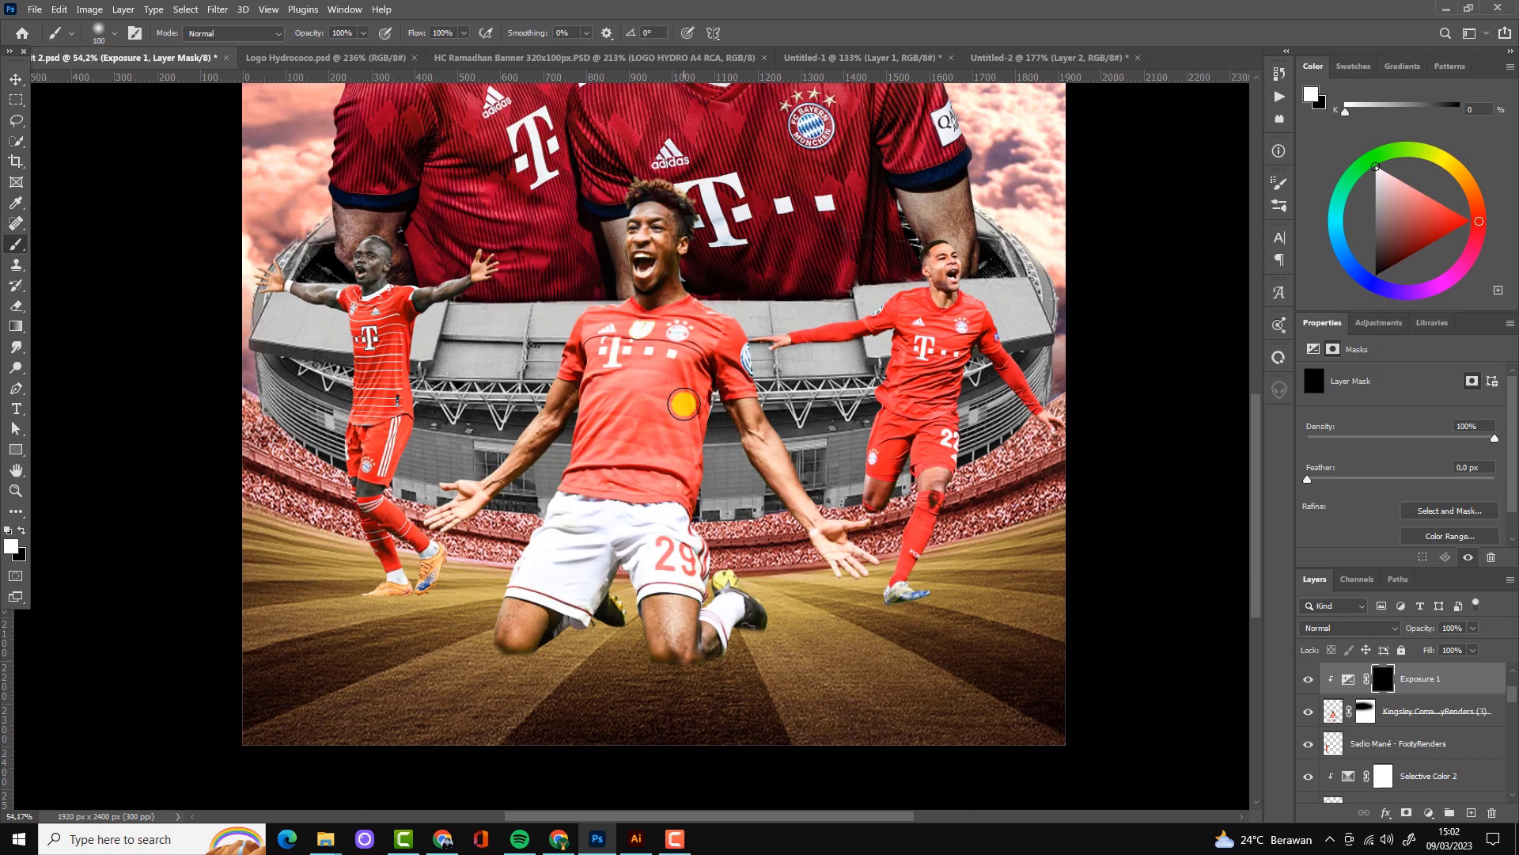
{"action": "key", "text": "bracketleft"}
{"action": "key", "text": "bracketleft"}
{"action": "key", "text": "bracketleft"}
{"action": "mouse_move", "coordinate": [602, 499]}
{"action": "left_mouse_down"}
{"action": "mouse_move", "coordinate": [515, 560]}
{"action": "mouse_move", "coordinate": [567, 390]}
{"action": "mouse_move", "coordinate": [475, 481]}
{"action": "left_mouse_up"}
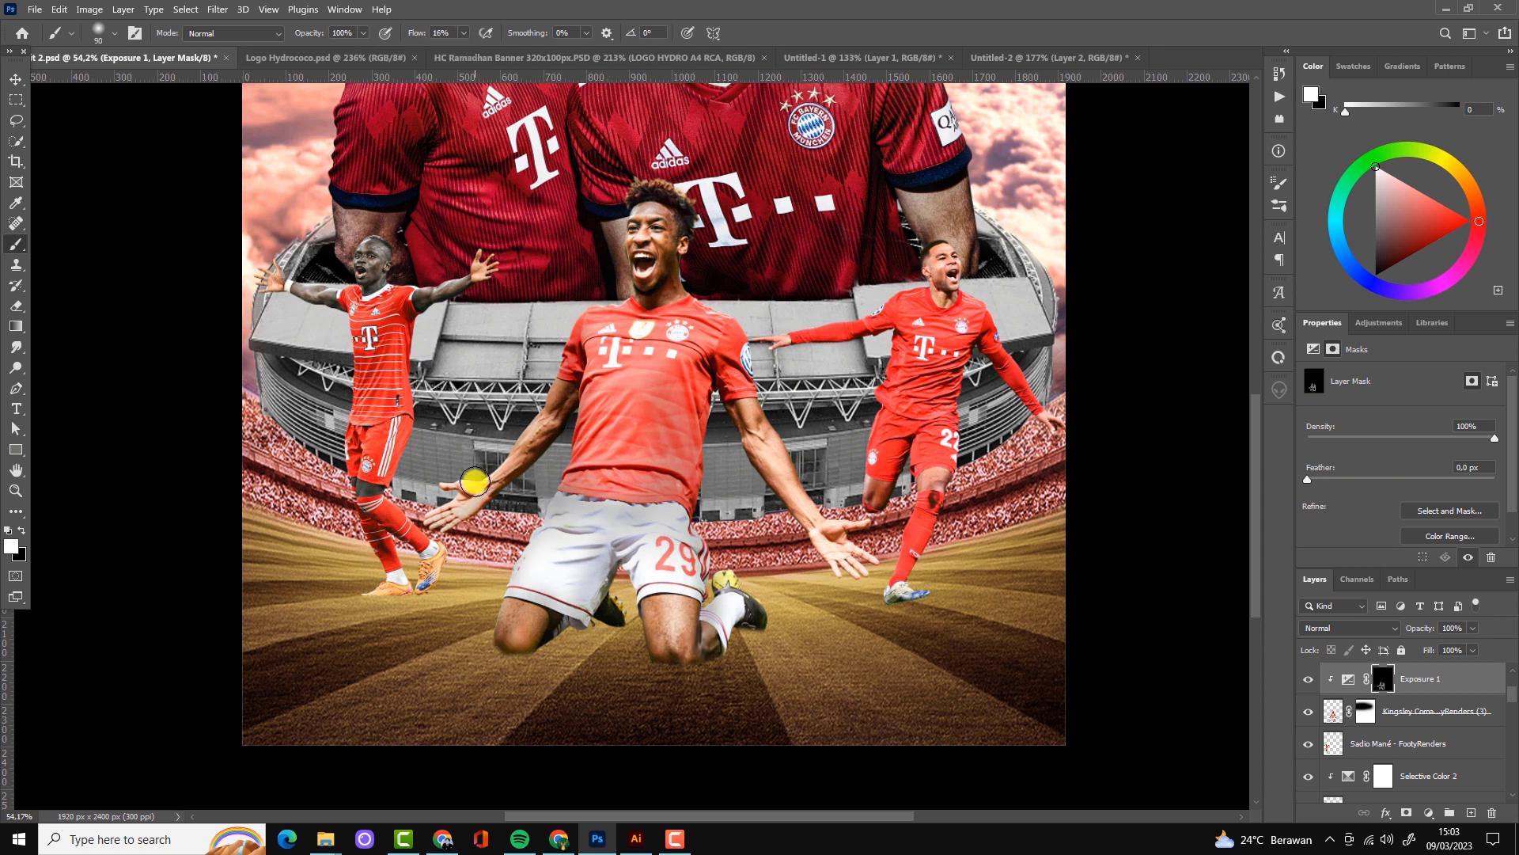
{"action": "left_click_drag", "start_coordinate": [676, 184], "coordinate": [744, 348]}
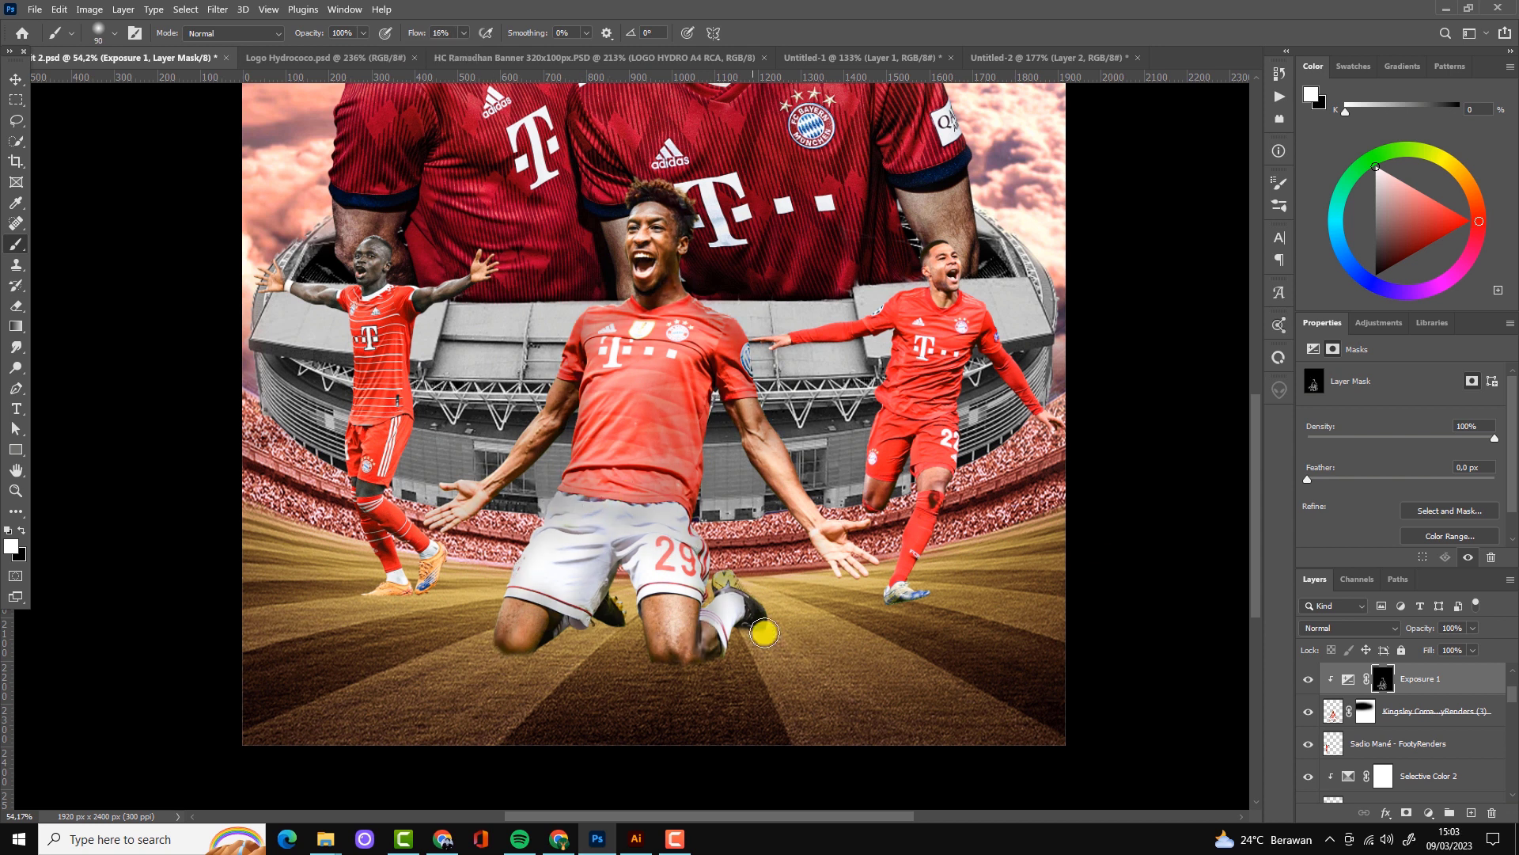
{"action": "key", "text": "ctrl+minus"}
Add an unclipped Curves layer with inverted mask, painted over the centre player's face and chest
{"action": "left_click", "coordinate": [1428, 812]}
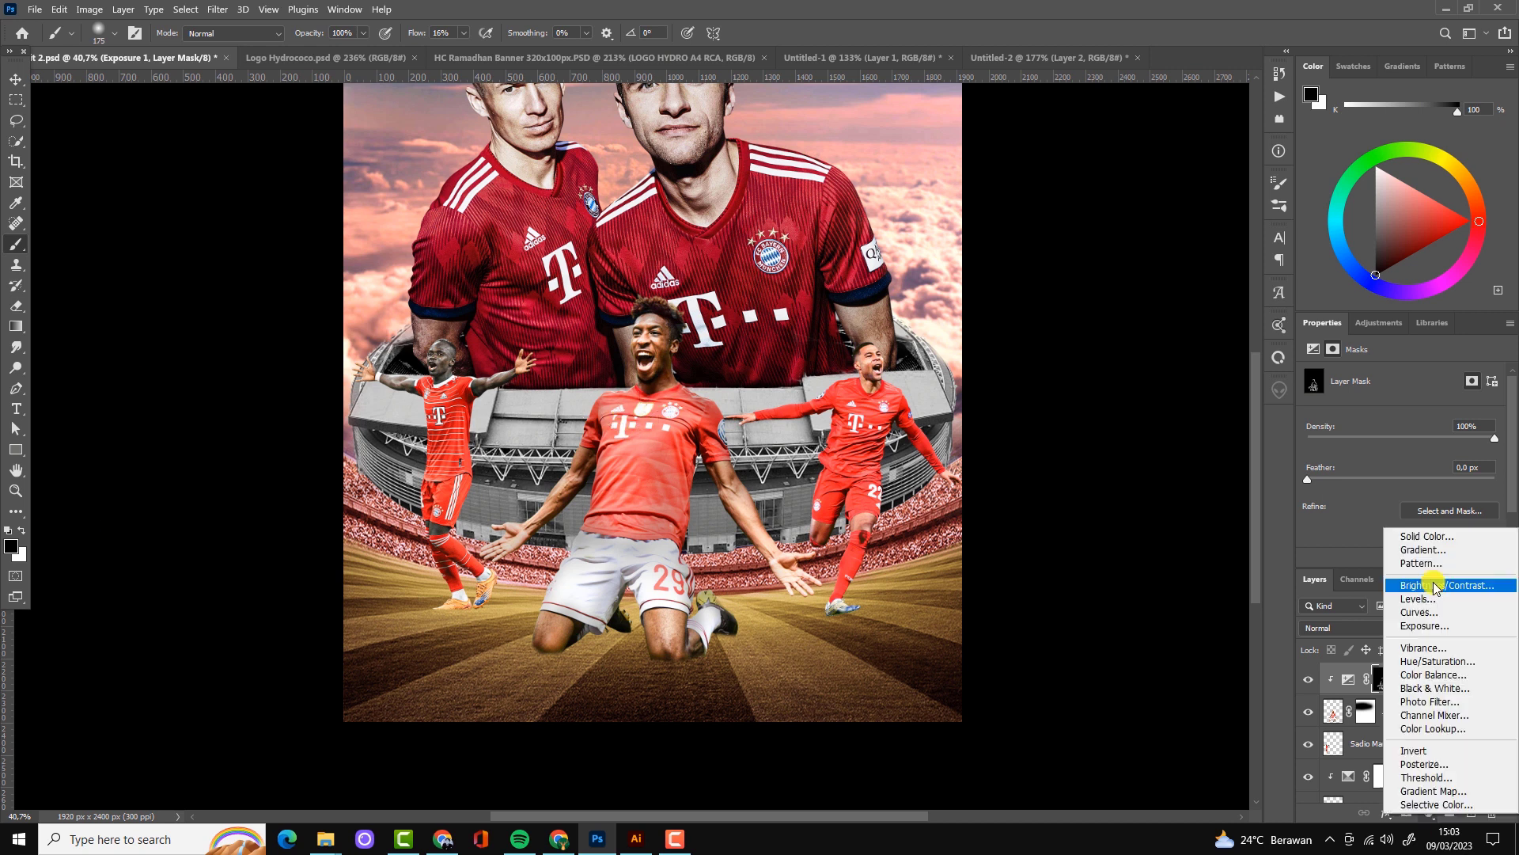
{"action": "left_click", "coordinate": [1401, 625]}
{"action": "key", "text": "ctrl+i"}
{"action": "key", "text": "ctrl+plus"}
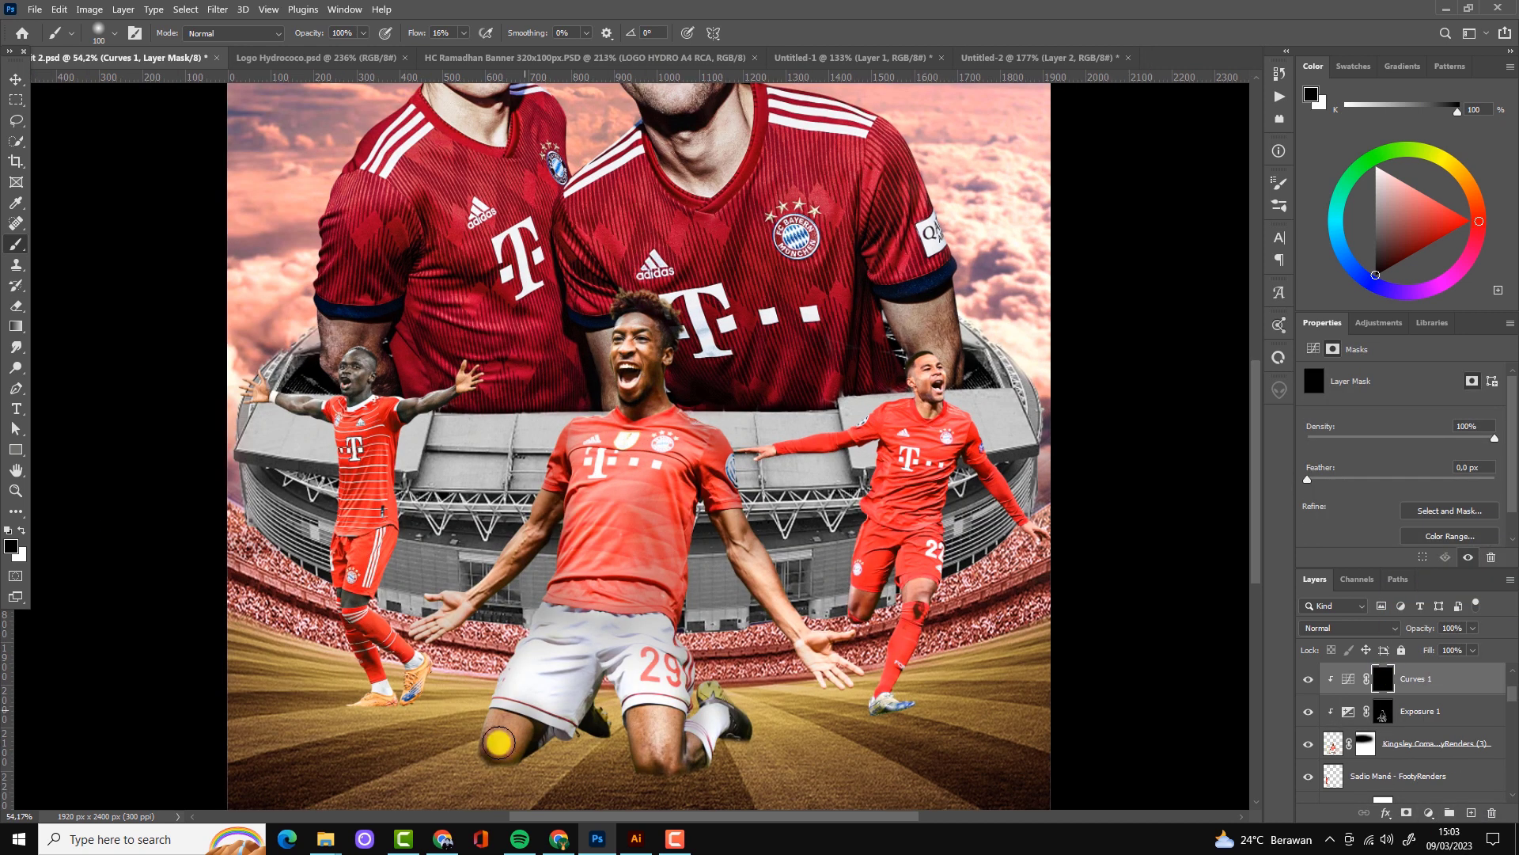
{"action": "scroll", "coordinate": [499, 742], "scroll_direction": "down", "scroll_amount": 3}
{"action": "scroll", "coordinate": [498, 742], "scroll_direction": "up", "scroll_amount": 3}
{"action": "left_click", "coordinate": [1307, 711]}
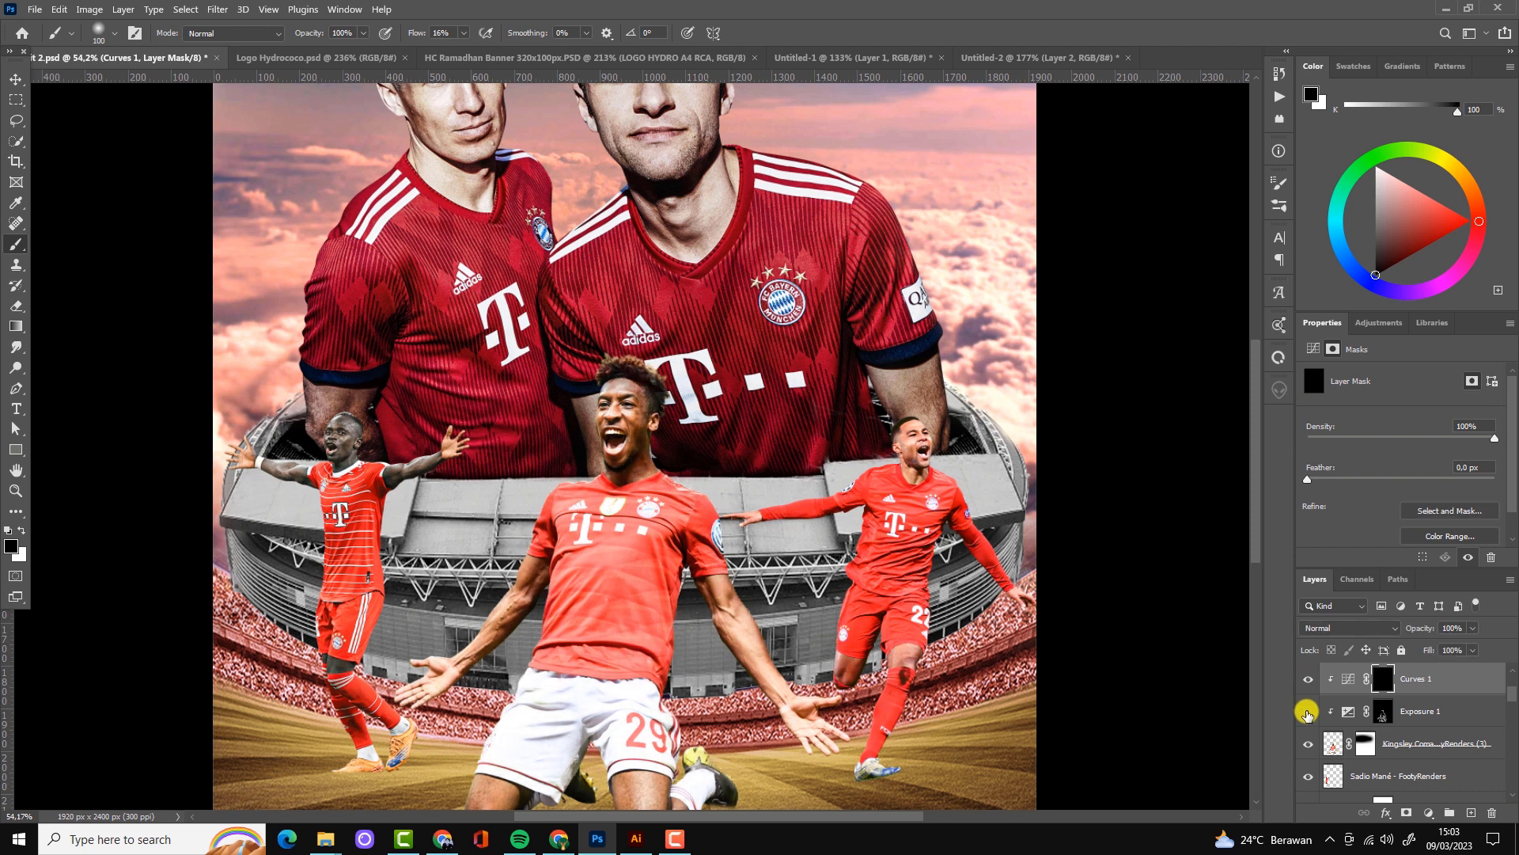
{"action": "left_click", "coordinate": [1425, 694], "text": "alt"}
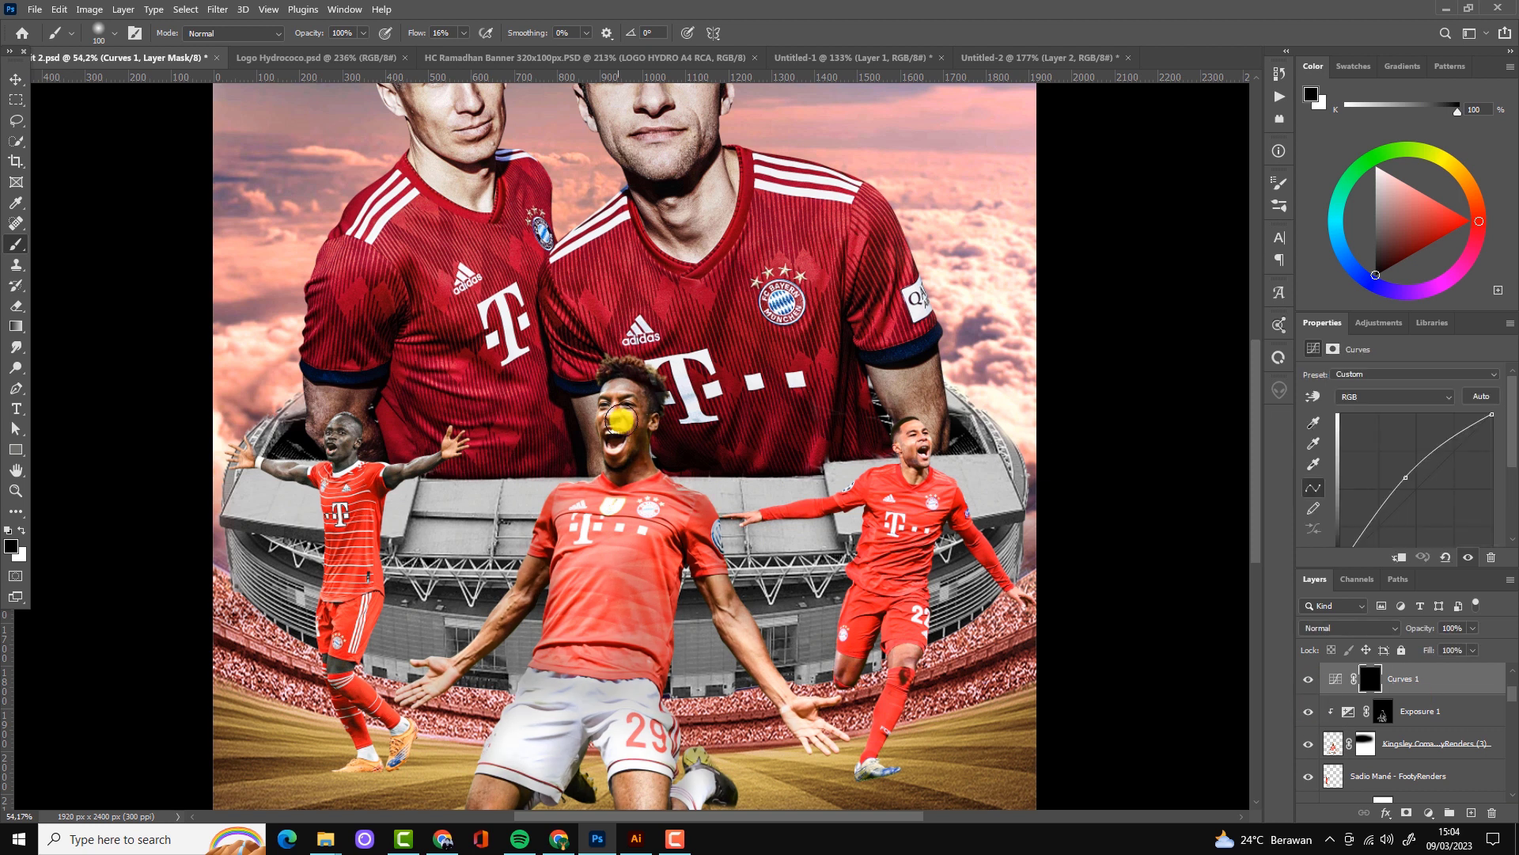
{"action": "mouse_move", "coordinate": [616, 432]}
{"action": "left_mouse_down"}
{"action": "mouse_move", "coordinate": [558, 502]}
{"action": "mouse_move", "coordinate": [621, 636]}
{"action": "left_mouse_up"}
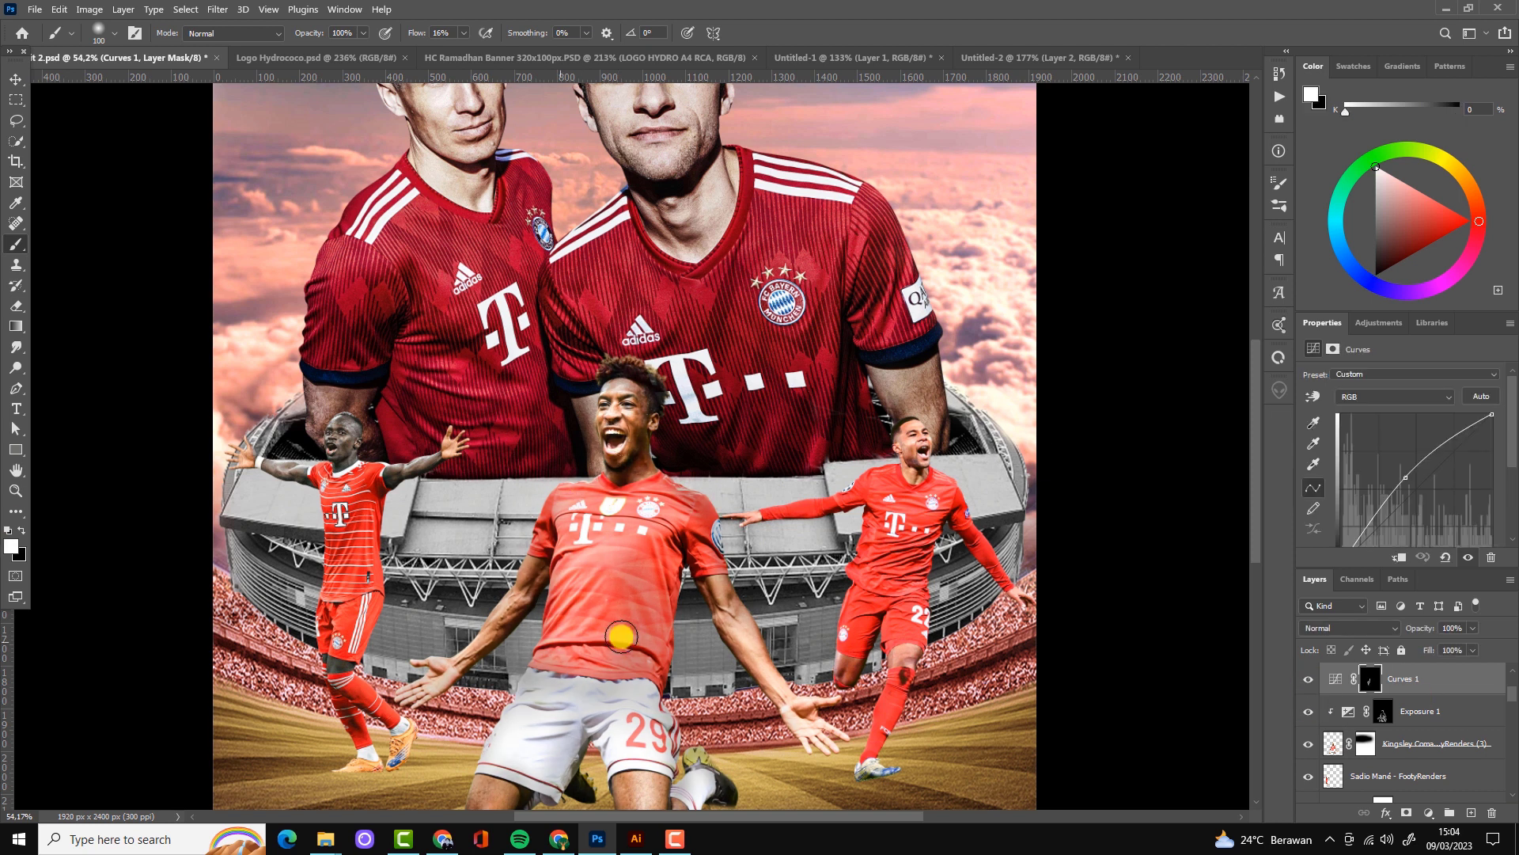
Paint the Exposure mask over the centre player's shirt and legs with a larger brush
{"action": "scroll", "coordinate": [652, 436], "scroll_direction": "down", "scroll_amount": 2}
{"action": "left_click", "coordinate": [1382, 716]}
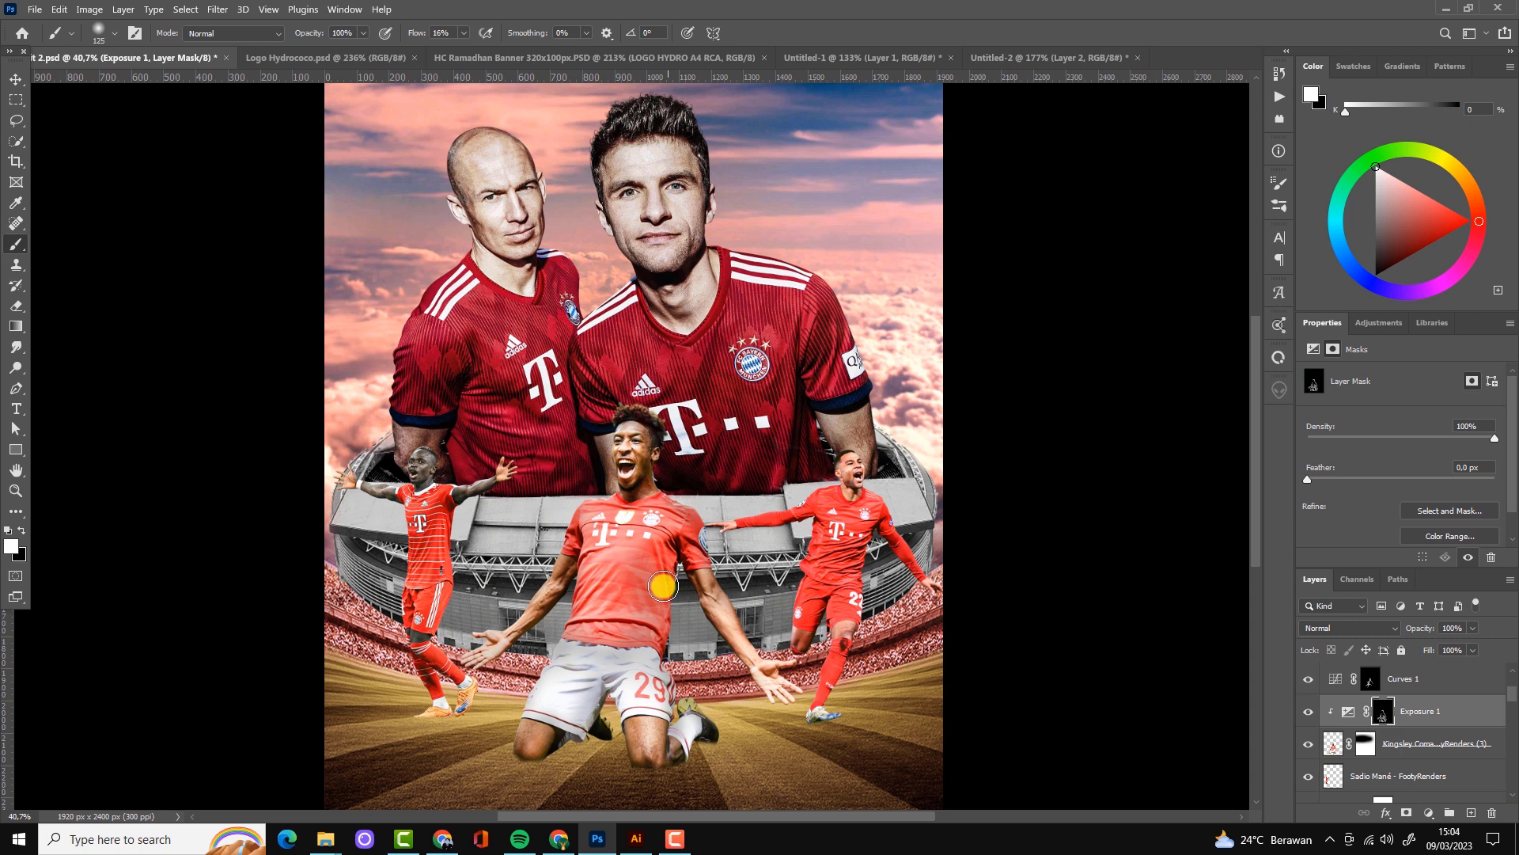
{"action": "key", "text": "bracketright"}
{"action": "key", "text": "bracketright"}
{"action": "mouse_move", "coordinate": [662, 585]}
{"action": "left_mouse_down"}
{"action": "mouse_move", "coordinate": [603, 474]}
{"action": "mouse_move", "coordinate": [563, 760]}
{"action": "left_mouse_up"}
{"action": "scroll", "coordinate": [960, 508], "scroll_direction": "up", "scroll_amount": 1}
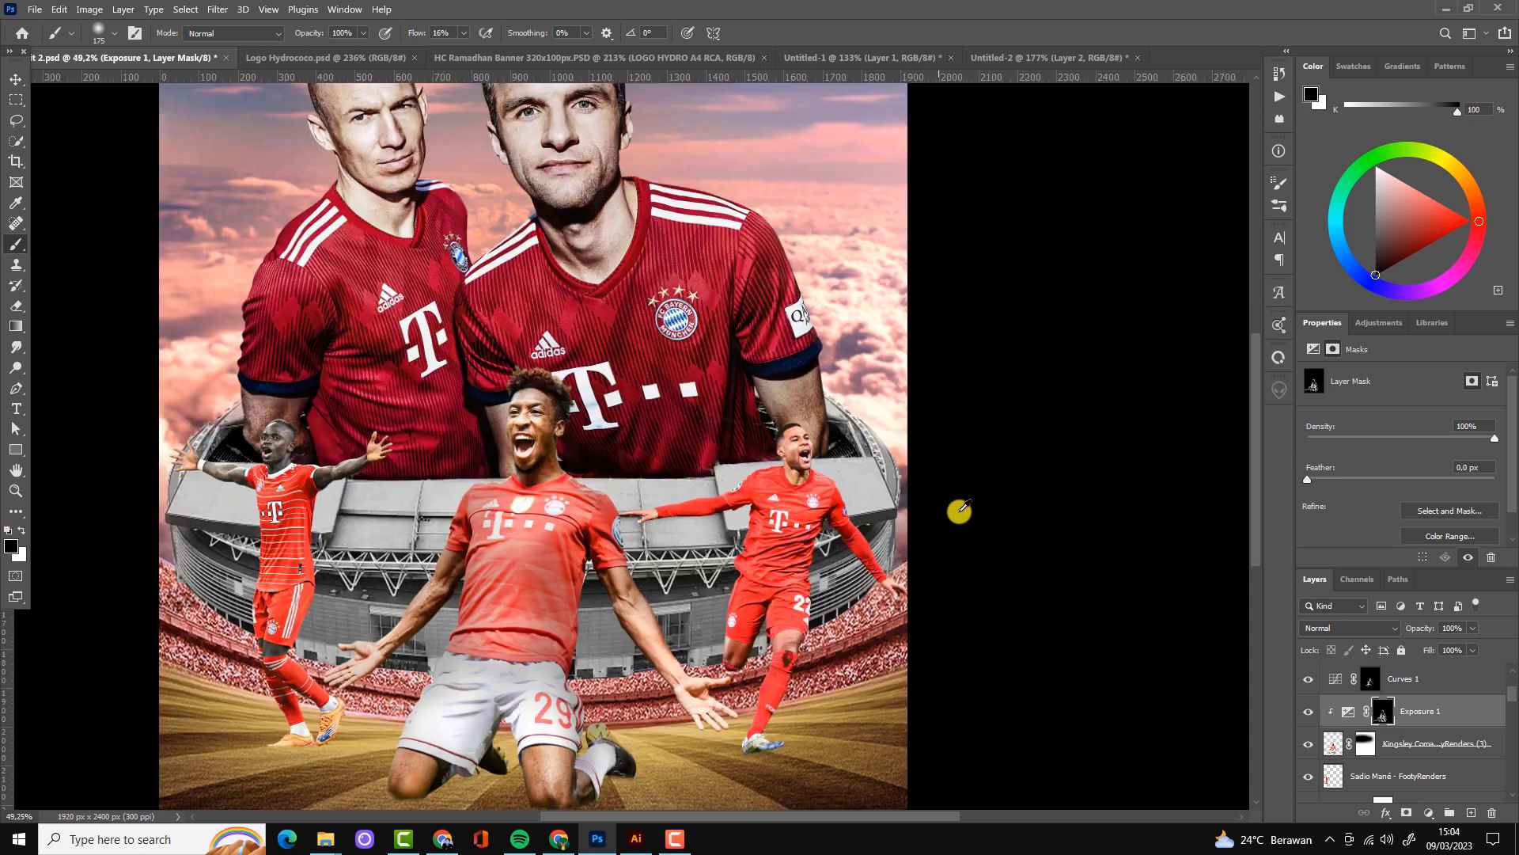
{"action": "scroll", "coordinate": [752, 272], "scroll_direction": "down", "scroll_amount": 2}
{"action": "scroll", "coordinate": [766, 390], "scroll_direction": "down", "scroll_amount": 2}
{"action": "scroll", "coordinate": [767, 390], "scroll_direction": "up", "scroll_amount": 3}
Paint a black shadow on a new layer and squash it flat under the kneeling player
{"action": "key", "text": "v"}
{"action": "left_click", "coordinate": [1338, 762]}
{"action": "left_click", "coordinate": [1472, 813]}
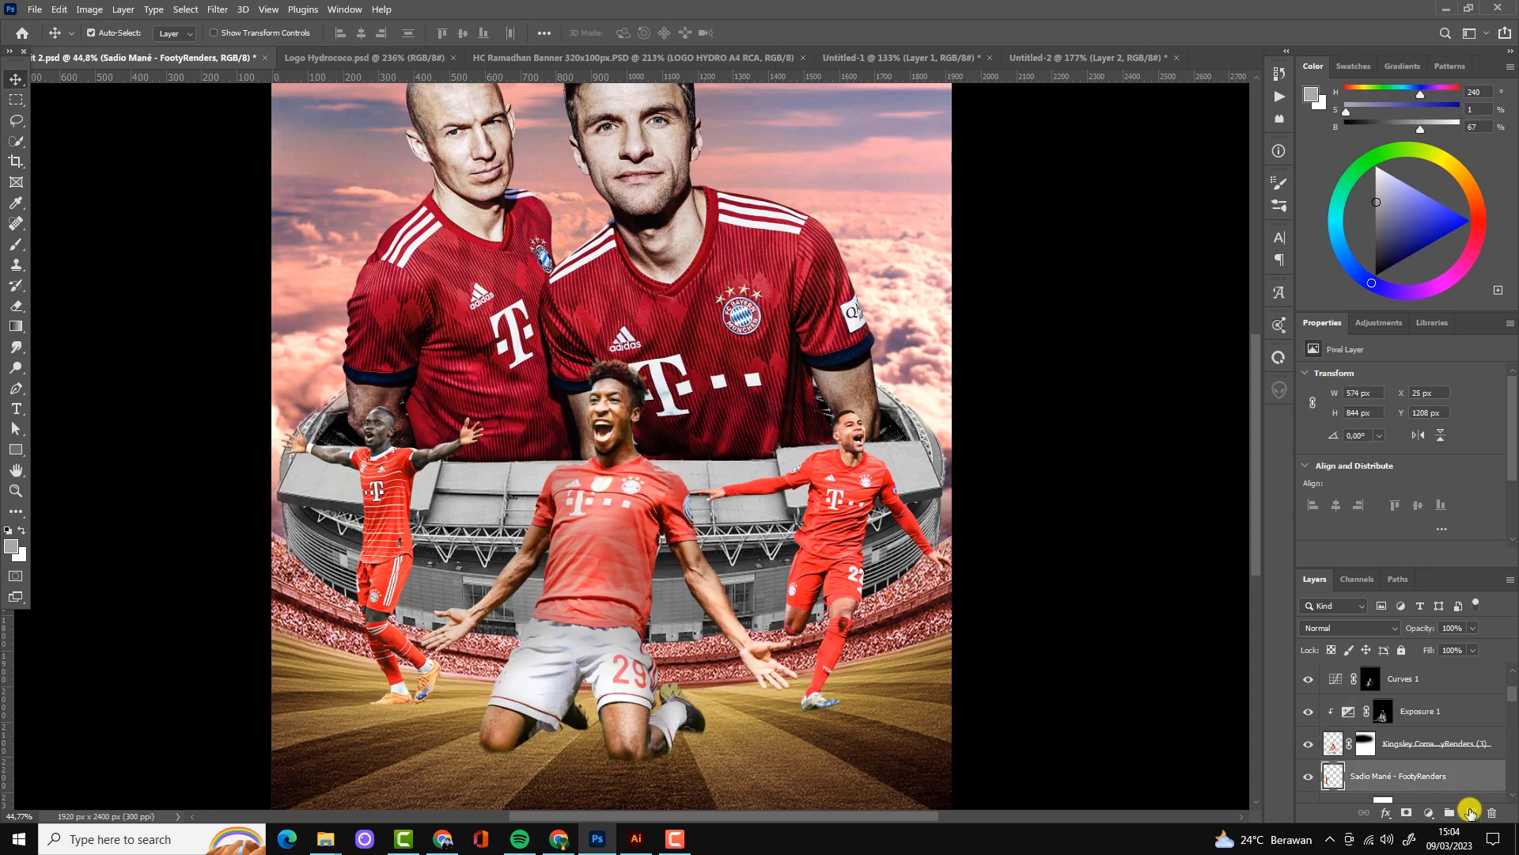
{"action": "left_click", "coordinate": [15, 243]}
{"action": "key", "text": "ctrl+t"}
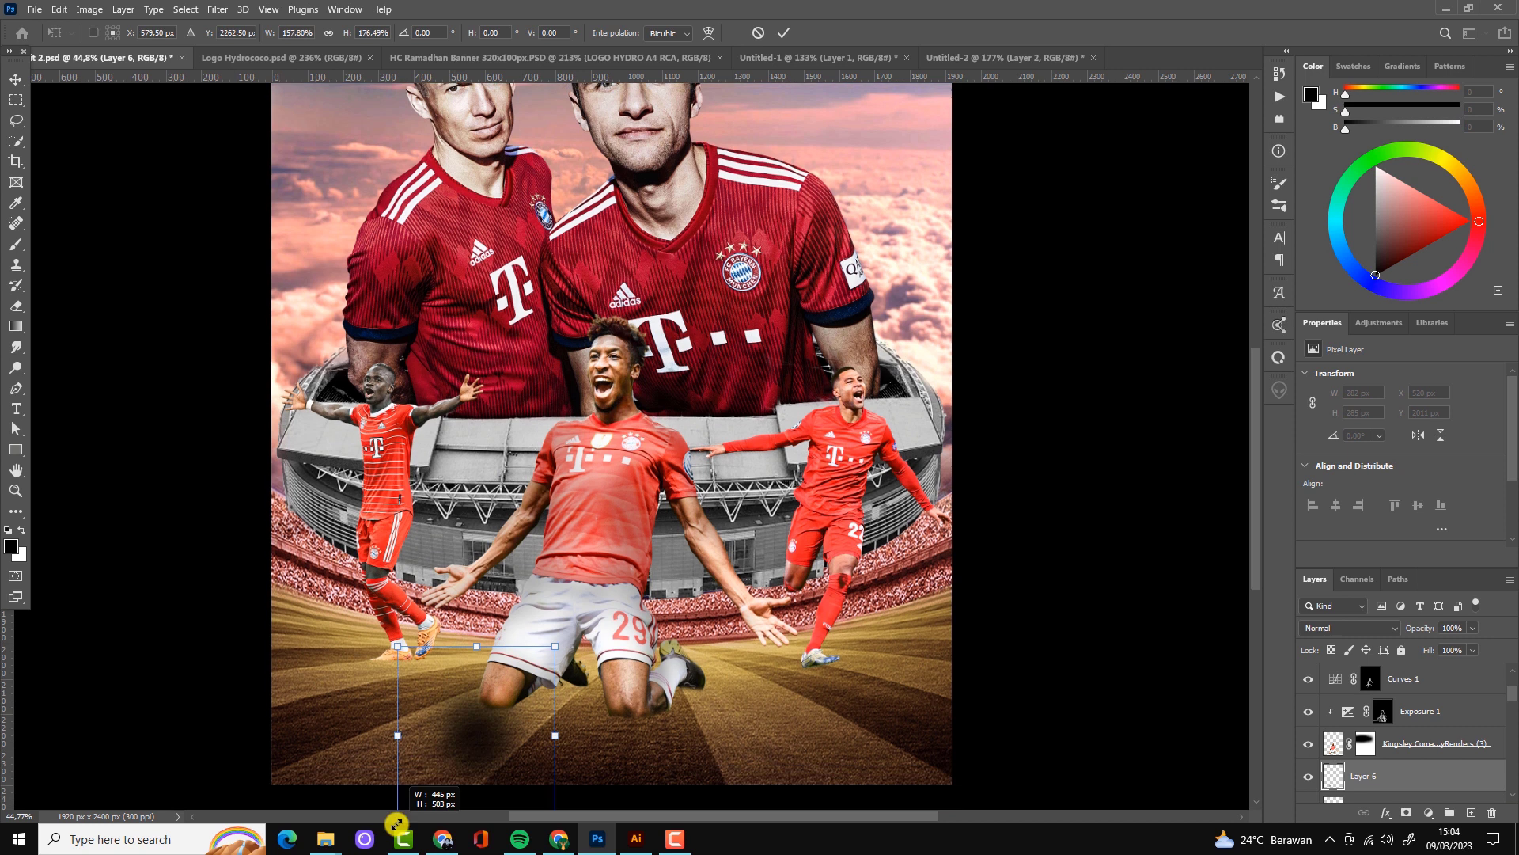
{"action": "scroll", "coordinate": [374, 760], "scroll_direction": "down", "scroll_amount": 1}
{"action": "mouse_move", "coordinate": [447, 713]}
{"action": "left_mouse_down"}
{"action": "mouse_move", "coordinate": [429, 657]}
{"action": "mouse_move", "coordinate": [444, 688]}
{"action": "left_mouse_up"}
{"action": "key", "text": "Return"}
{"action": "key", "text": "ctrl+0"}
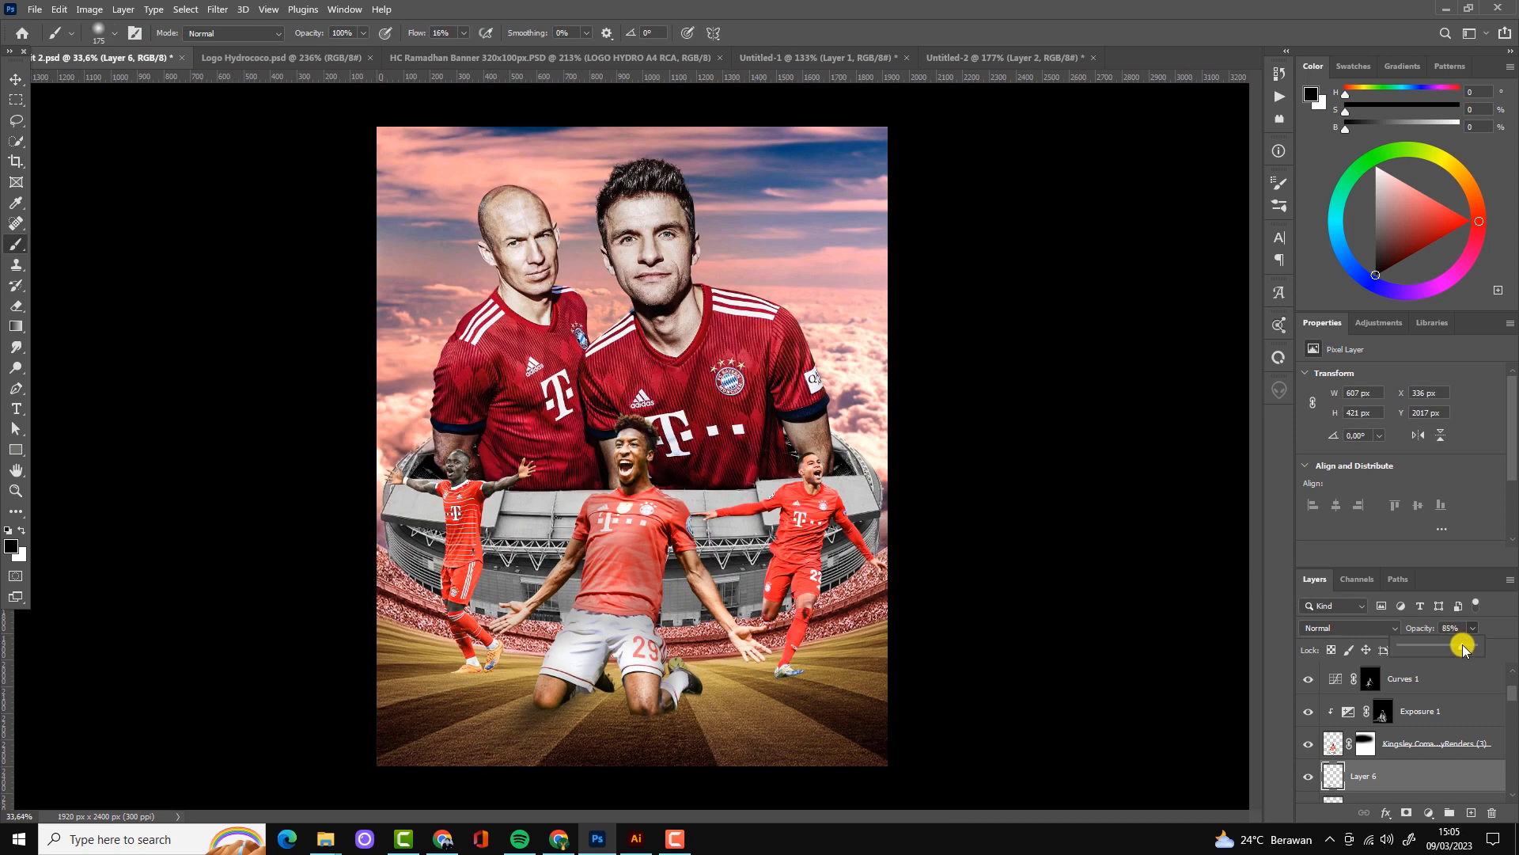
Duplicate the shadow, flip it horizontally, and move it right beneath the player
{"action": "key", "text": "ctrl+j"}
{"action": "key", "text": "ctrl+t"}
{"action": "right_click", "coordinate": [644, 726]}
{"action": "left_click", "coordinate": [656, 704]}
{"action": "left_click_drag", "start_coordinate": [566, 735], "coordinate": [693, 753]}
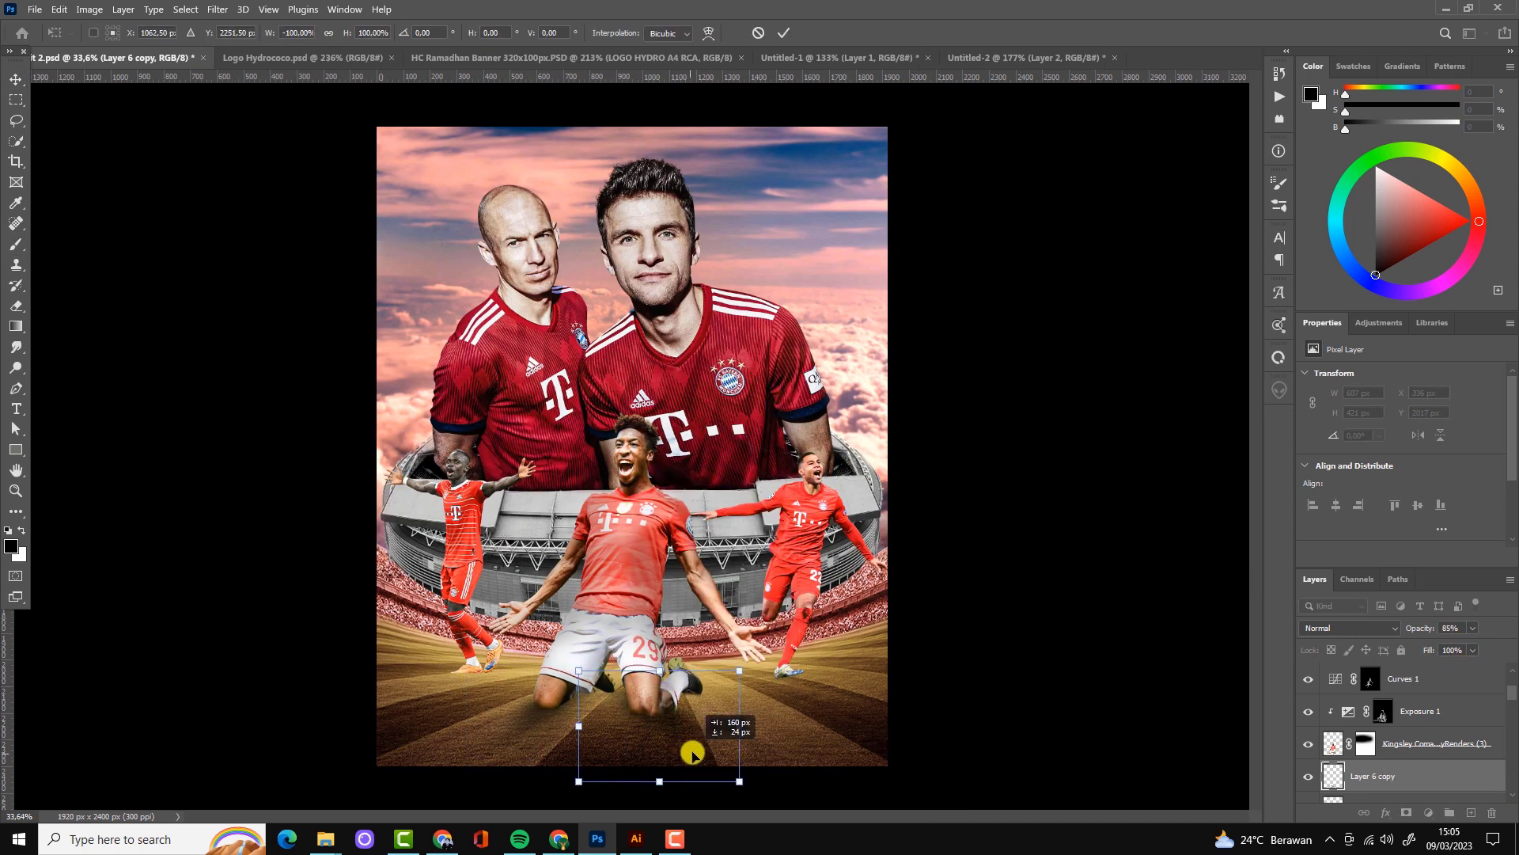
{"action": "left_click", "coordinate": [783, 35]}
{"action": "key", "text": "v"}
{"action": "scroll", "coordinate": [1045, 542], "scroll_direction": "down", "scroll_amount": 1}
{"action": "scroll", "coordinate": [1044, 542], "scroll_direction": "up", "scroll_amount": 2}
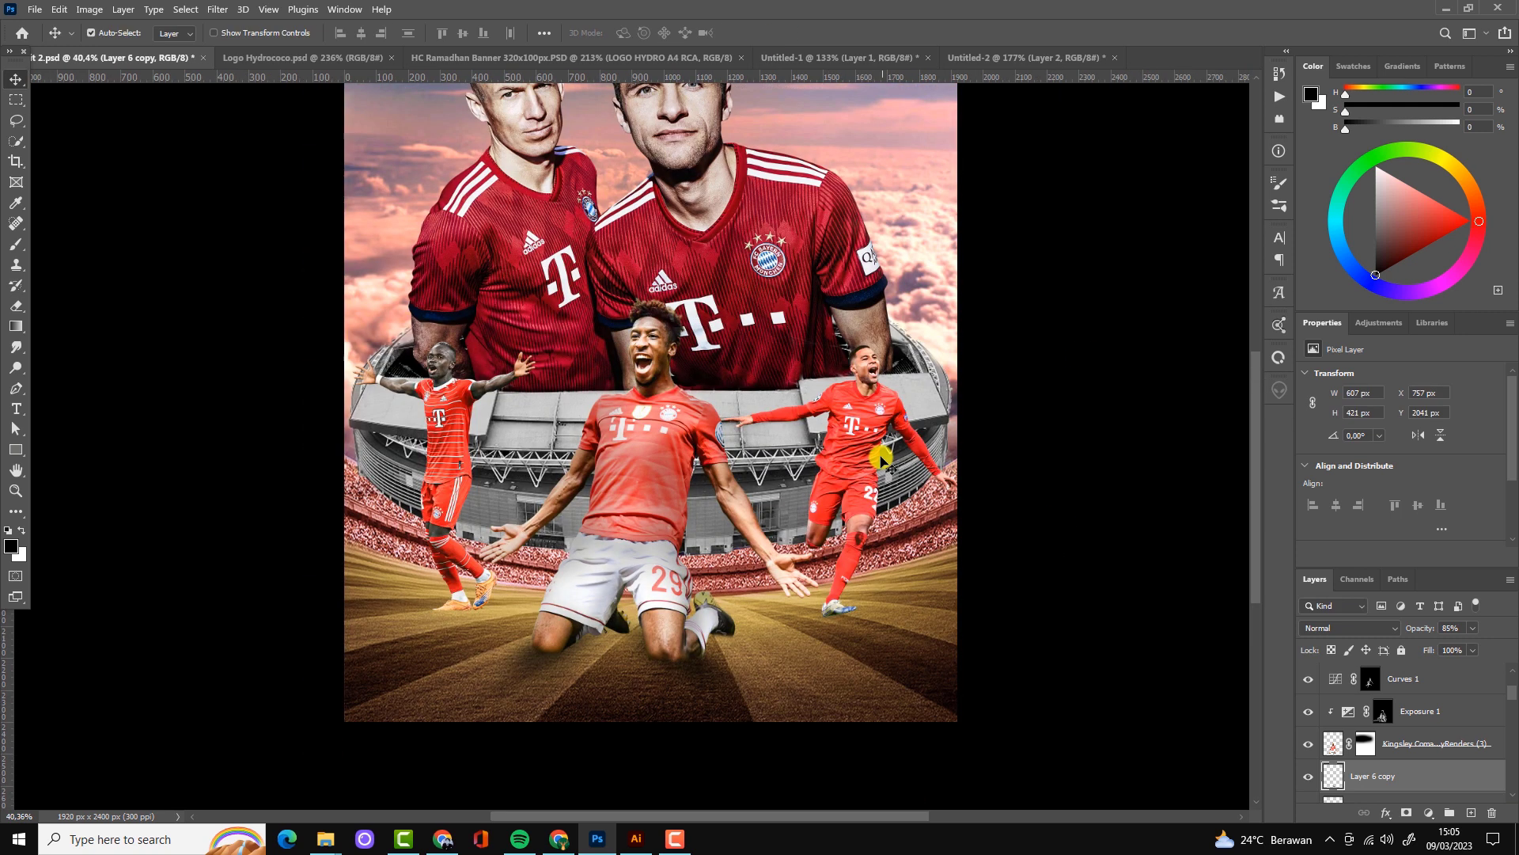
Add an Exposure adjustment layer above the next player's layer
{"action": "left_click", "coordinate": [876, 458]}
{"action": "left_click", "coordinate": [1428, 813]}
{"action": "left_click", "coordinate": [1421, 622]}
{"action": "left_click_drag", "start_coordinate": [1407, 431], "coordinate": [1390, 413]}
Invert the Exposure 2 mask, then add Exposure 3 with an inverted mask for number 22's highlights
{"action": "left_click", "coordinate": [1382, 786]}
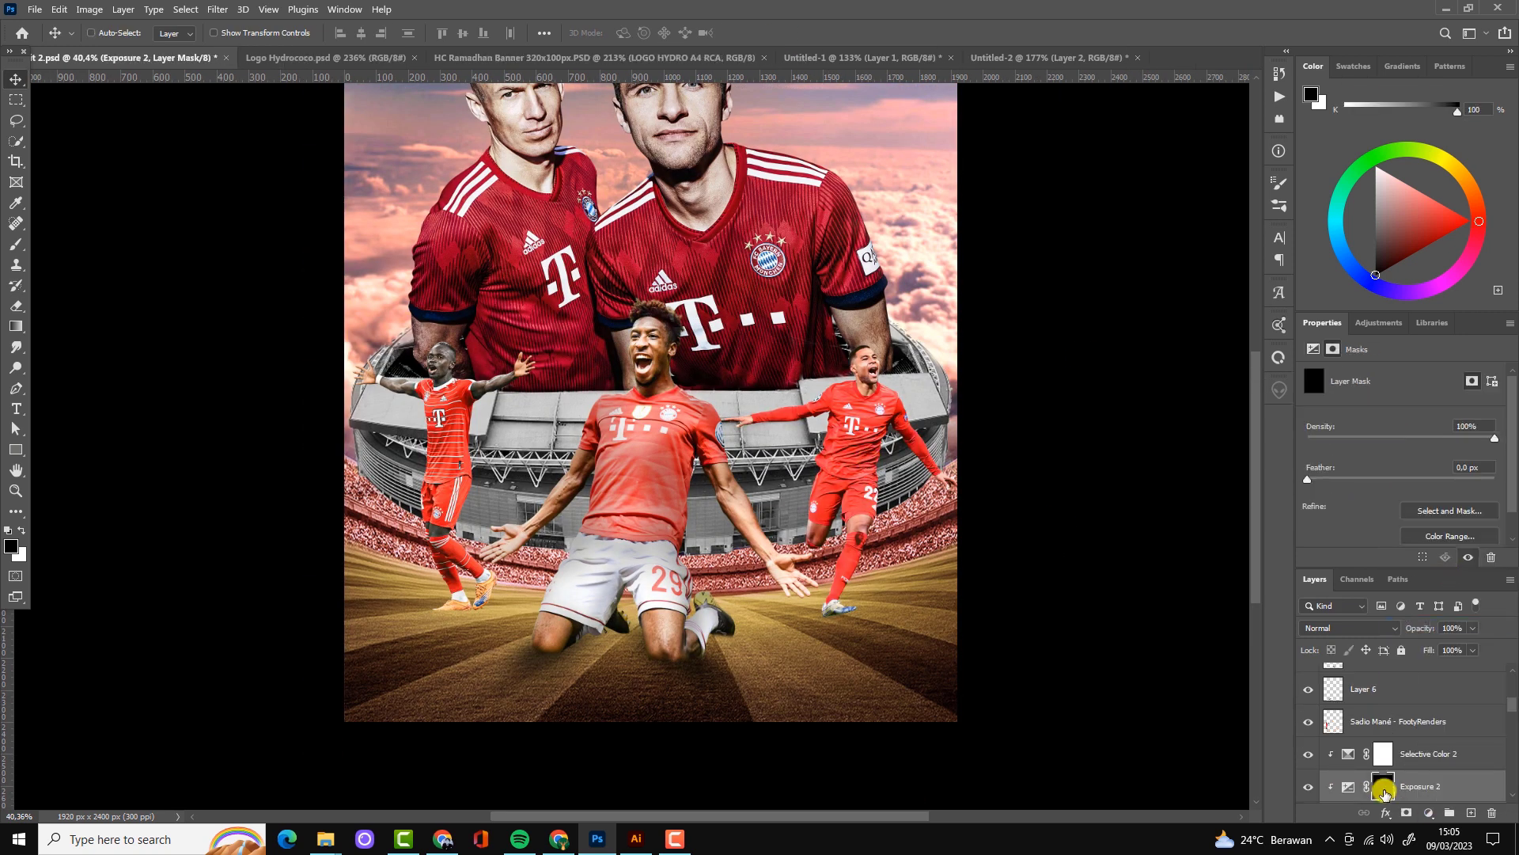
{"action": "key", "text": "ctrl+i"}
{"action": "key", "text": "b"}
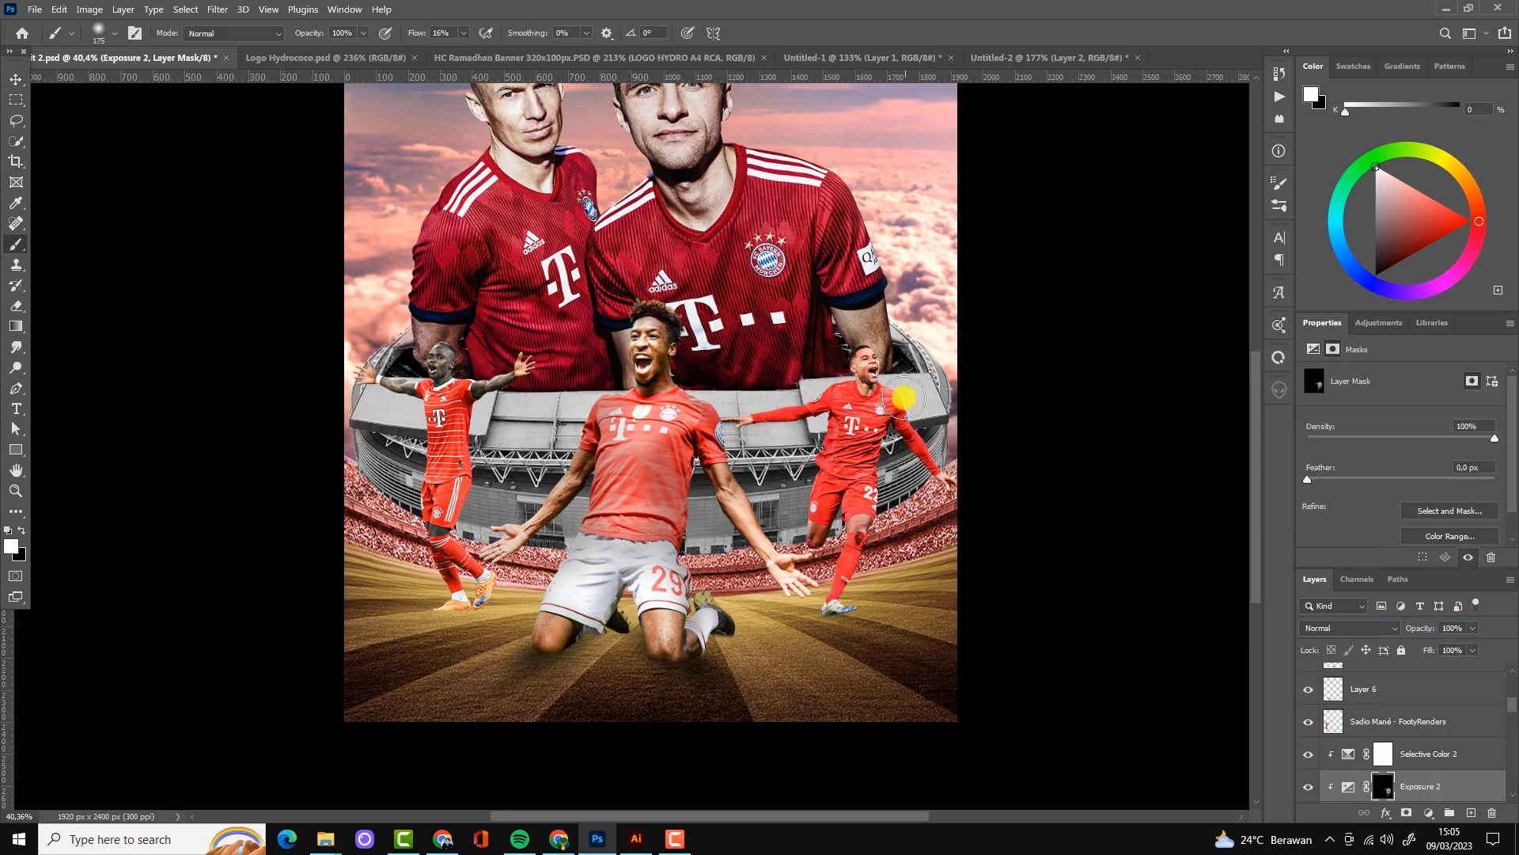
{"action": "scroll", "coordinate": [1061, 514], "scroll_direction": "up", "scroll_amount": 1}
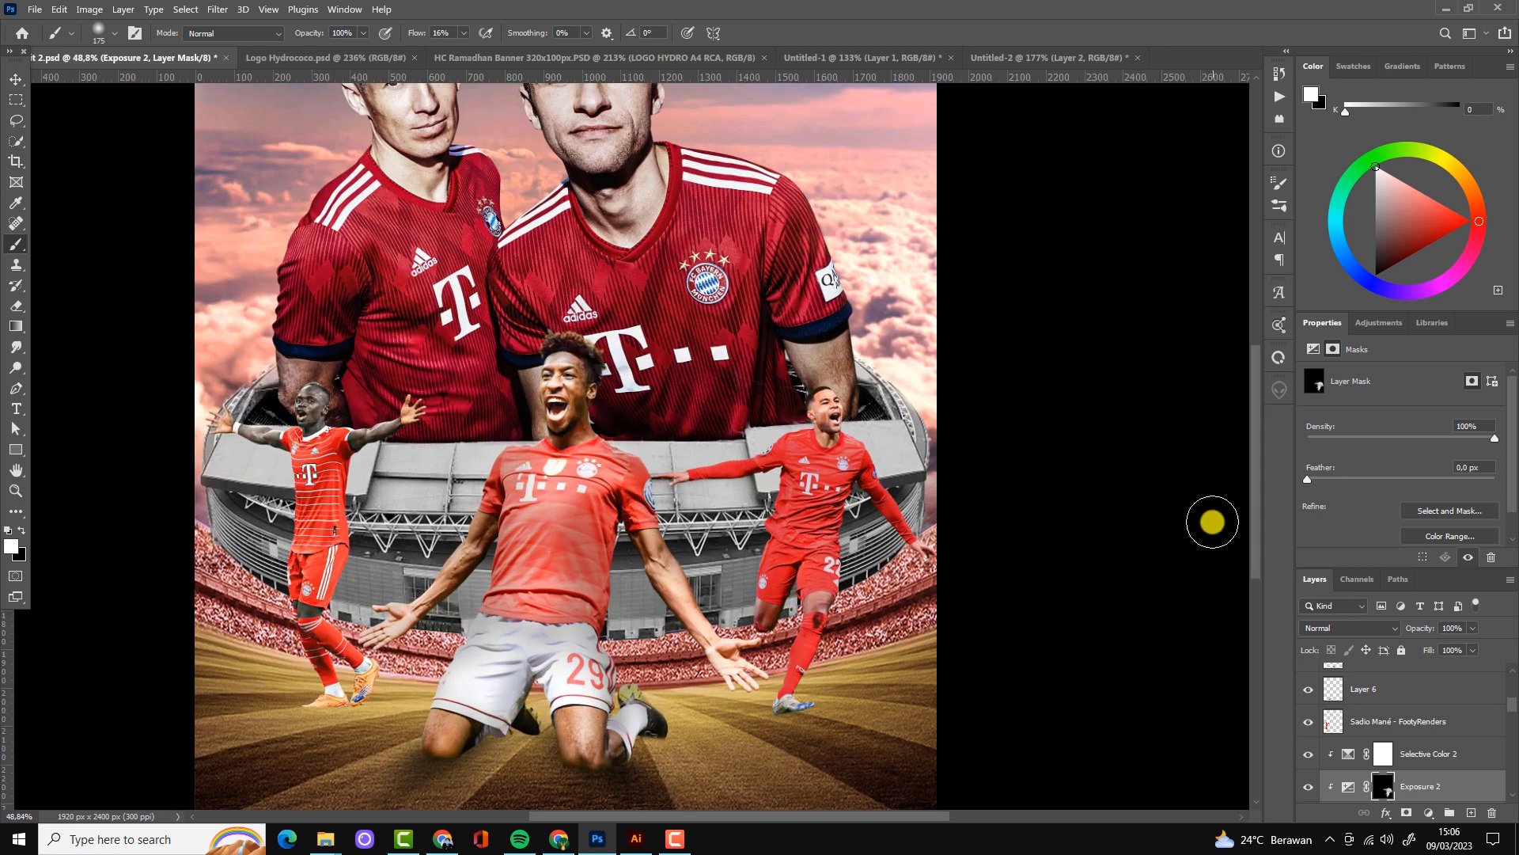
{"action": "left_click", "coordinate": [1428, 813]}
{"action": "left_click", "coordinate": [1420, 622]}
{"action": "left_click", "coordinate": [1382, 786]}
{"action": "key", "text": "ctrl+i"}
{"action": "key", "text": "bracketleft"}
{"action": "key", "text": "bracketleft"}
{"action": "key", "text": "bracketleft"}
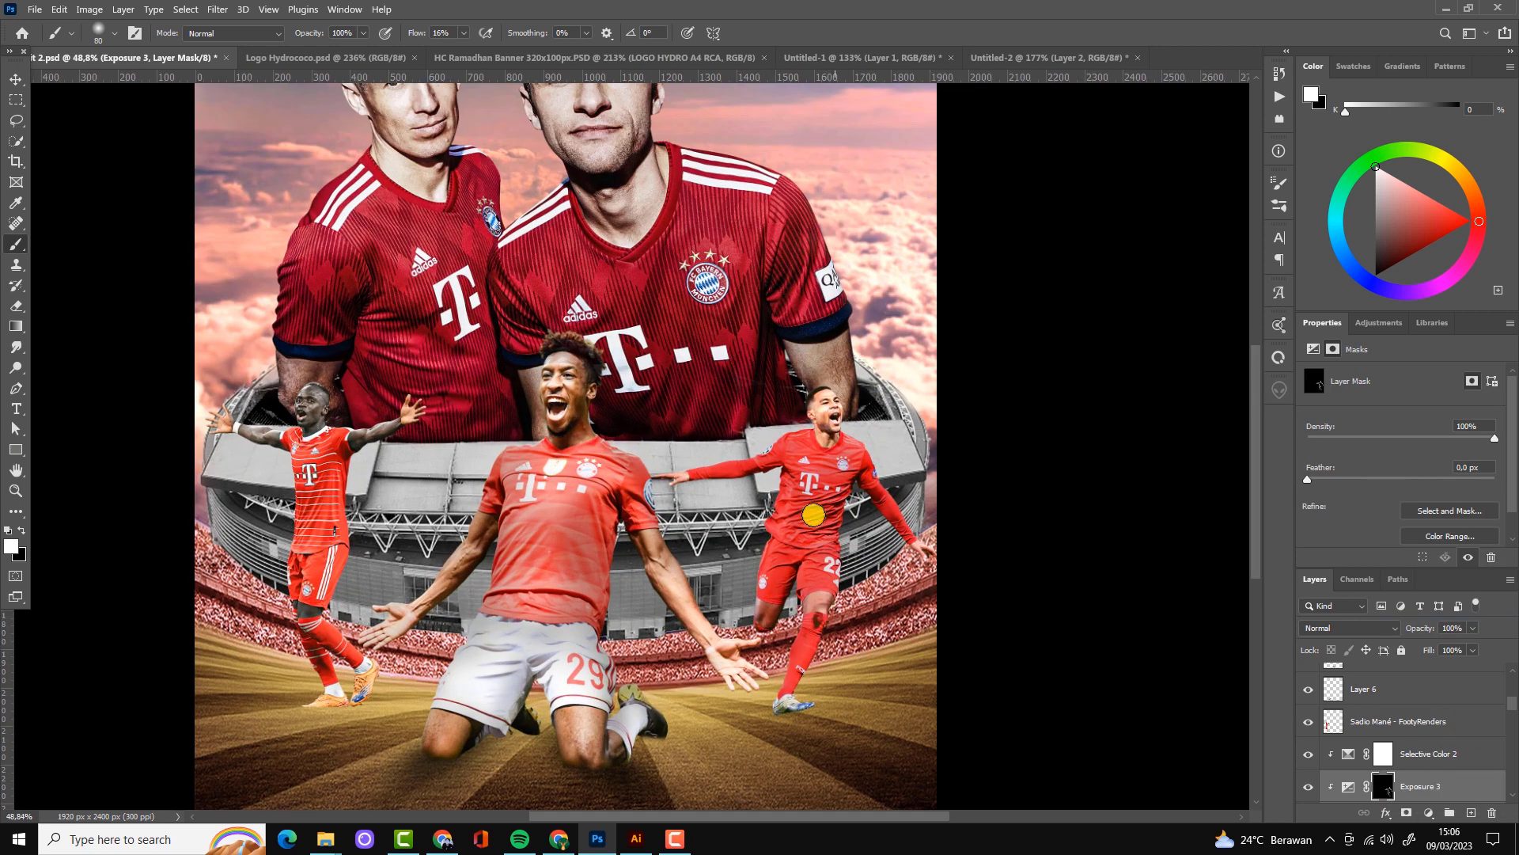
Brush a ground shadow at the right-hand player's feet on Layer 7
{"action": "scroll", "coordinate": [813, 515], "scroll_direction": "down", "scroll_amount": 2}
{"action": "key", "text": "v"}
{"action": "scroll", "coordinate": [413, 716], "scroll_direction": "down", "scroll_amount": 2}
{"action": "left_click", "coordinate": [414, 716]}
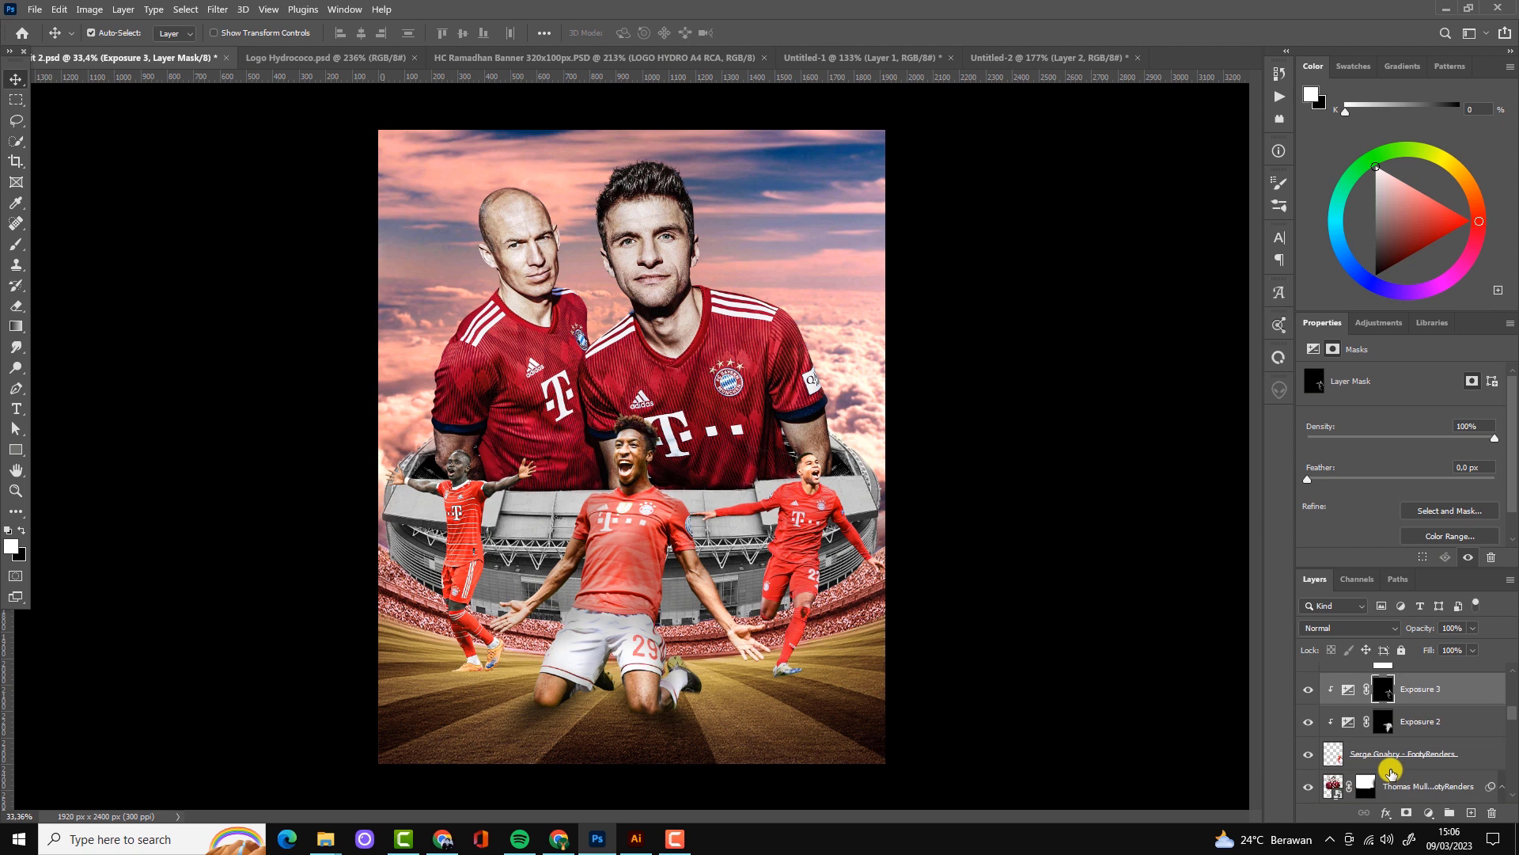
{"action": "left_click", "coordinate": [15, 250]}
{"action": "scroll", "coordinate": [819, 699], "scroll_direction": "up", "scroll_amount": 1}
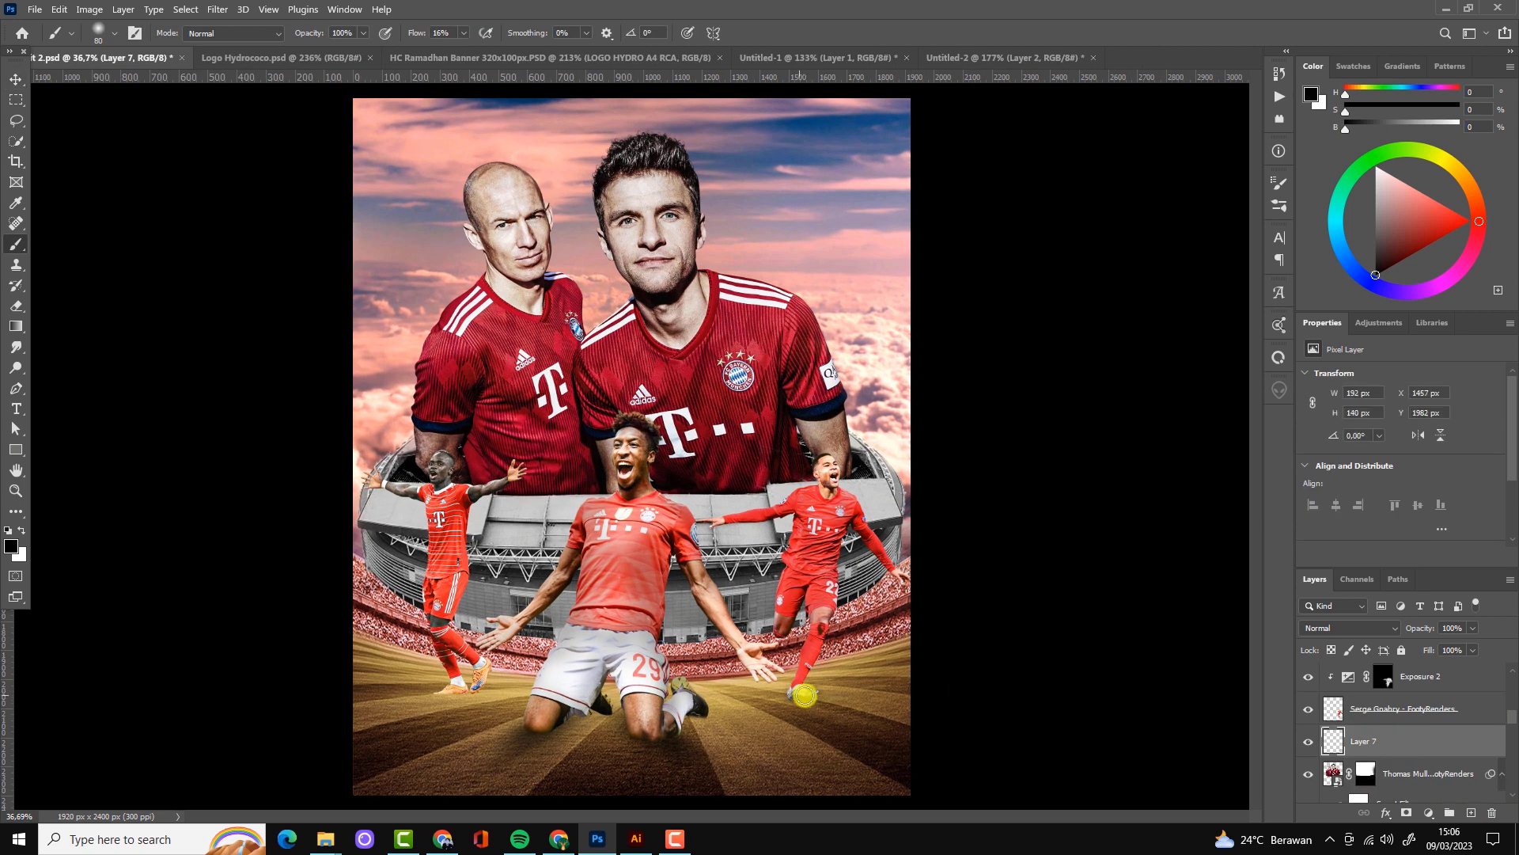
{"action": "scroll", "coordinate": [1119, 644], "scroll_direction": "down", "scroll_amount": 2}
{"action": "key", "text": "v"}
{"action": "scroll", "coordinate": [459, 487], "scroll_direction": "up", "scroll_amount": 3}
Clip Exposure 4 to Sadio Mané and invert its mask
{"action": "left_click", "coordinate": [459, 486]}
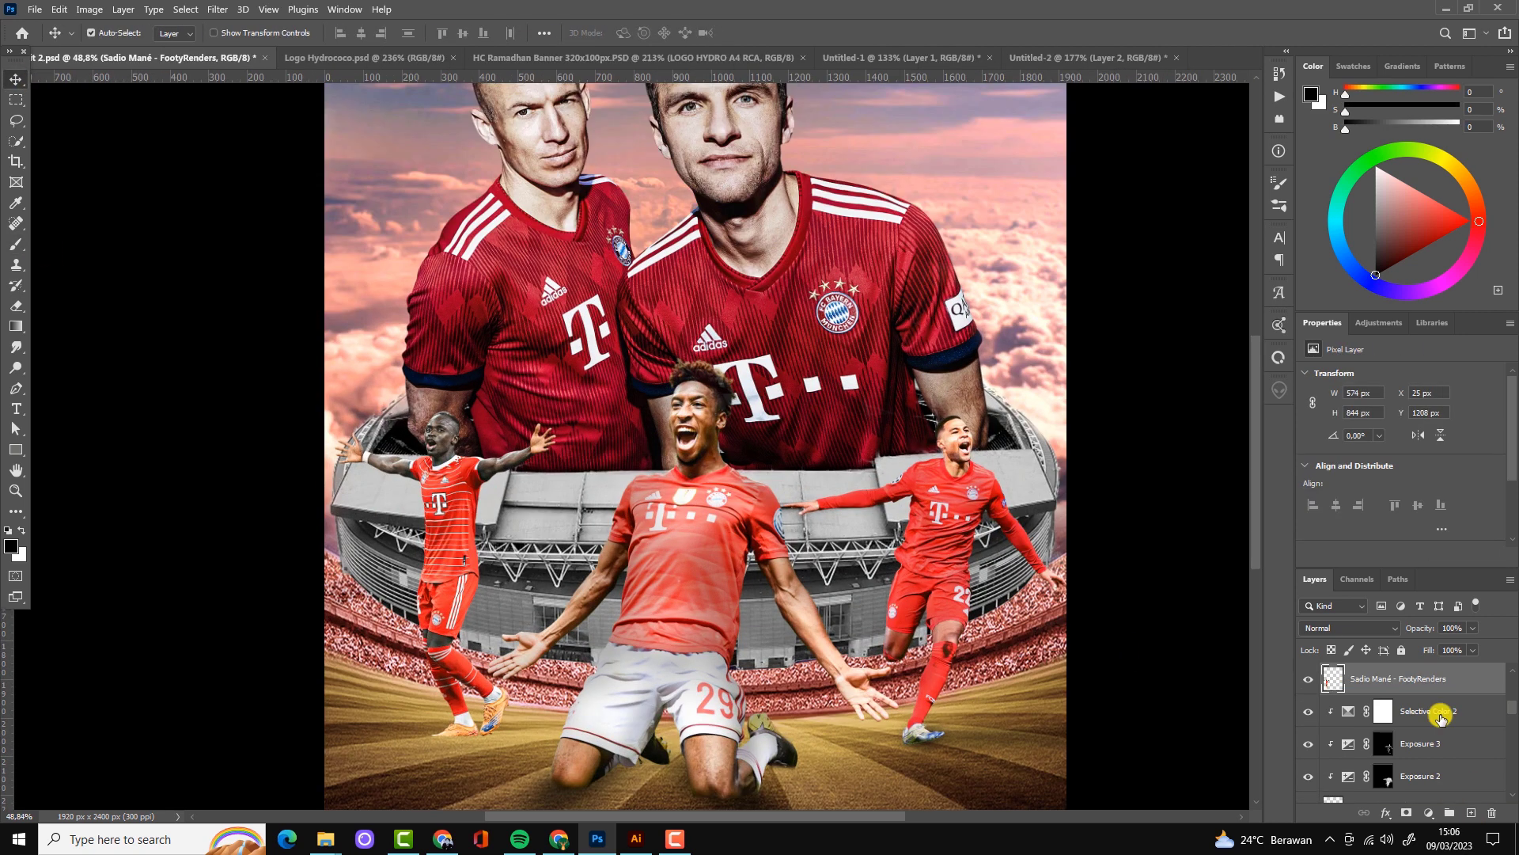
{"action": "left_click", "coordinate": [1428, 813]}
{"action": "left_click", "coordinate": [1416, 649]}
{"action": "key", "text": "ctrl+alt+g"}
{"action": "left_click_drag", "start_coordinate": [1411, 454], "coordinate": [1380, 414]}
{"action": "key", "text": "ctrl+i"}
{"action": "key", "text": "b"}
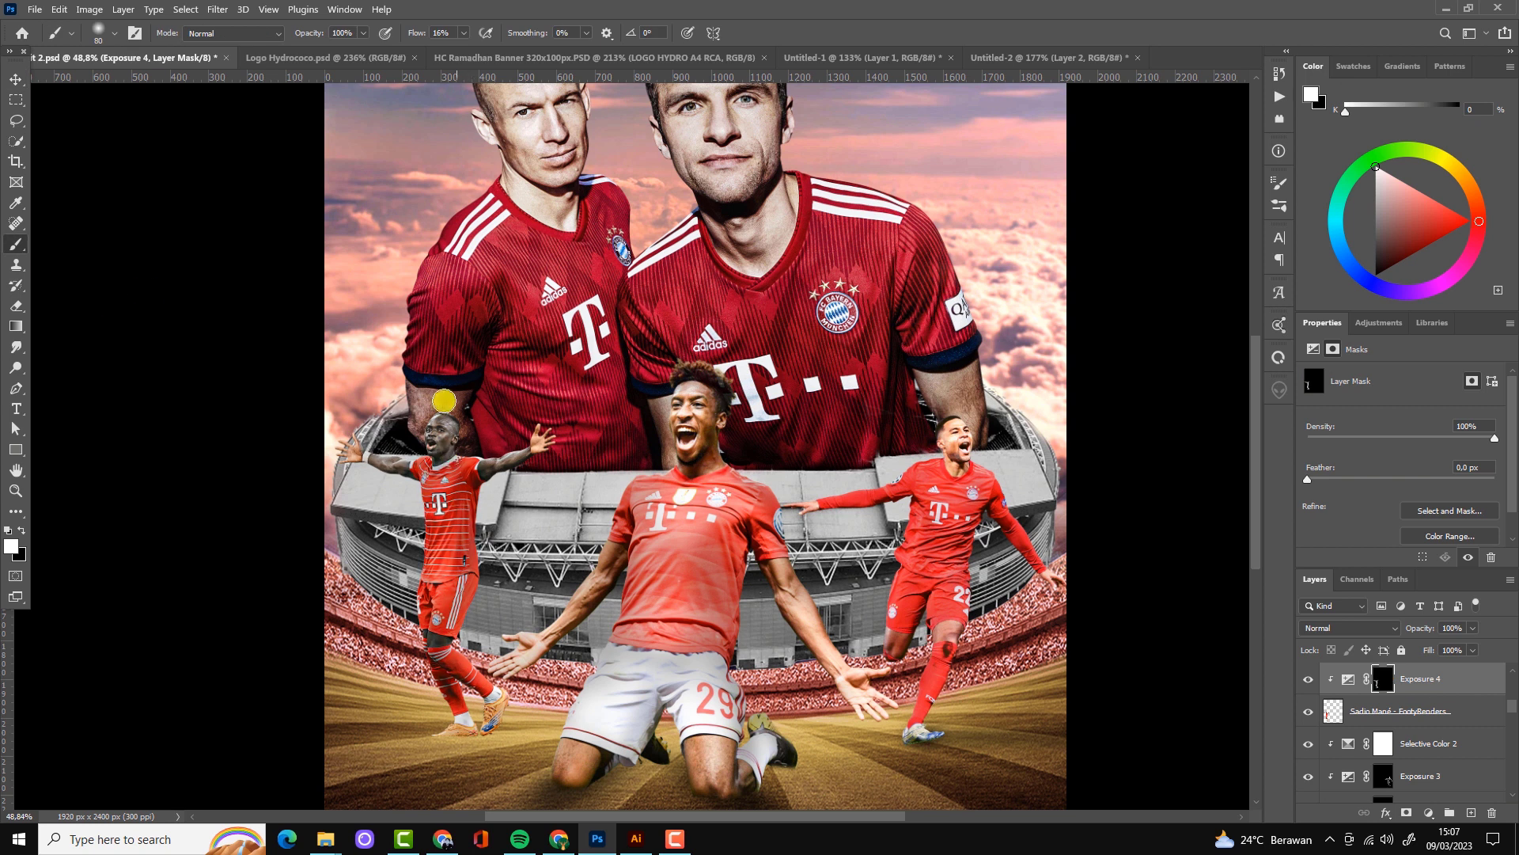
Clip Exposure 5 to Sadio Mané, invert its mask, and paint it over his arms
{"action": "left_click", "coordinate": [1428, 813]}
{"action": "left_click", "coordinate": [1417, 633]}
{"action": "key", "text": "ctrl+alt+g"}
{"action": "left_click_drag", "start_coordinate": [1411, 455], "coordinate": [1414, 411]}
{"action": "key", "text": "ctrl+i"}
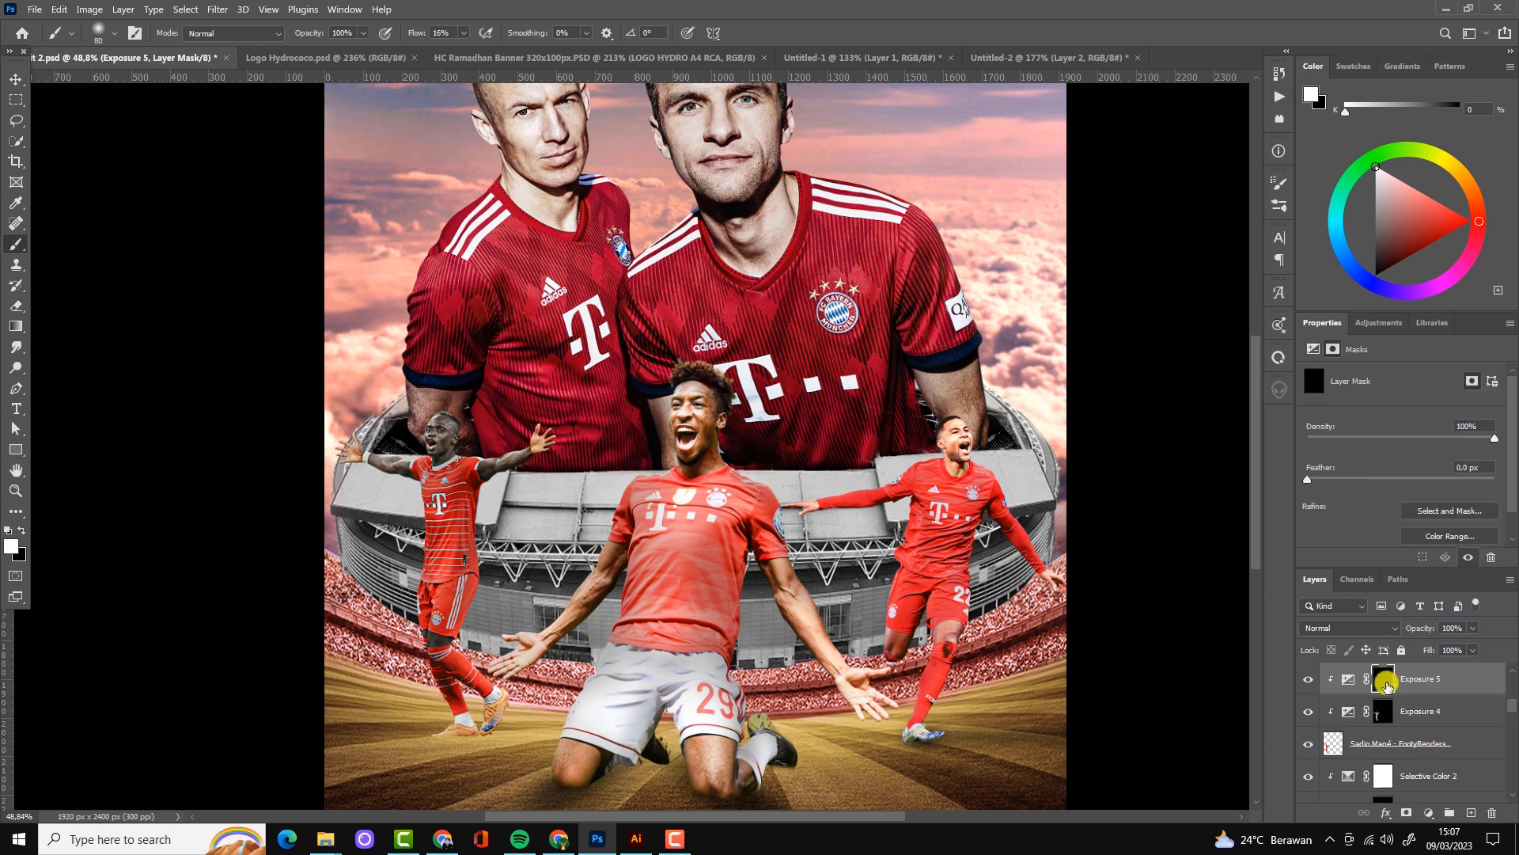
{"action": "scroll", "coordinate": [464, 357], "scroll_direction": "up", "scroll_amount": 3}
{"action": "left_click_drag", "start_coordinate": [546, 461], "coordinate": [664, 408]}
{"action": "left_click_drag", "start_coordinate": [412, 447], "coordinate": [302, 415]}
Paint a dark shadow under the left player's feet on a new Layer 8
{"action": "scroll", "coordinate": [443, 557], "scroll_direction": "down", "scroll_amount": 2}
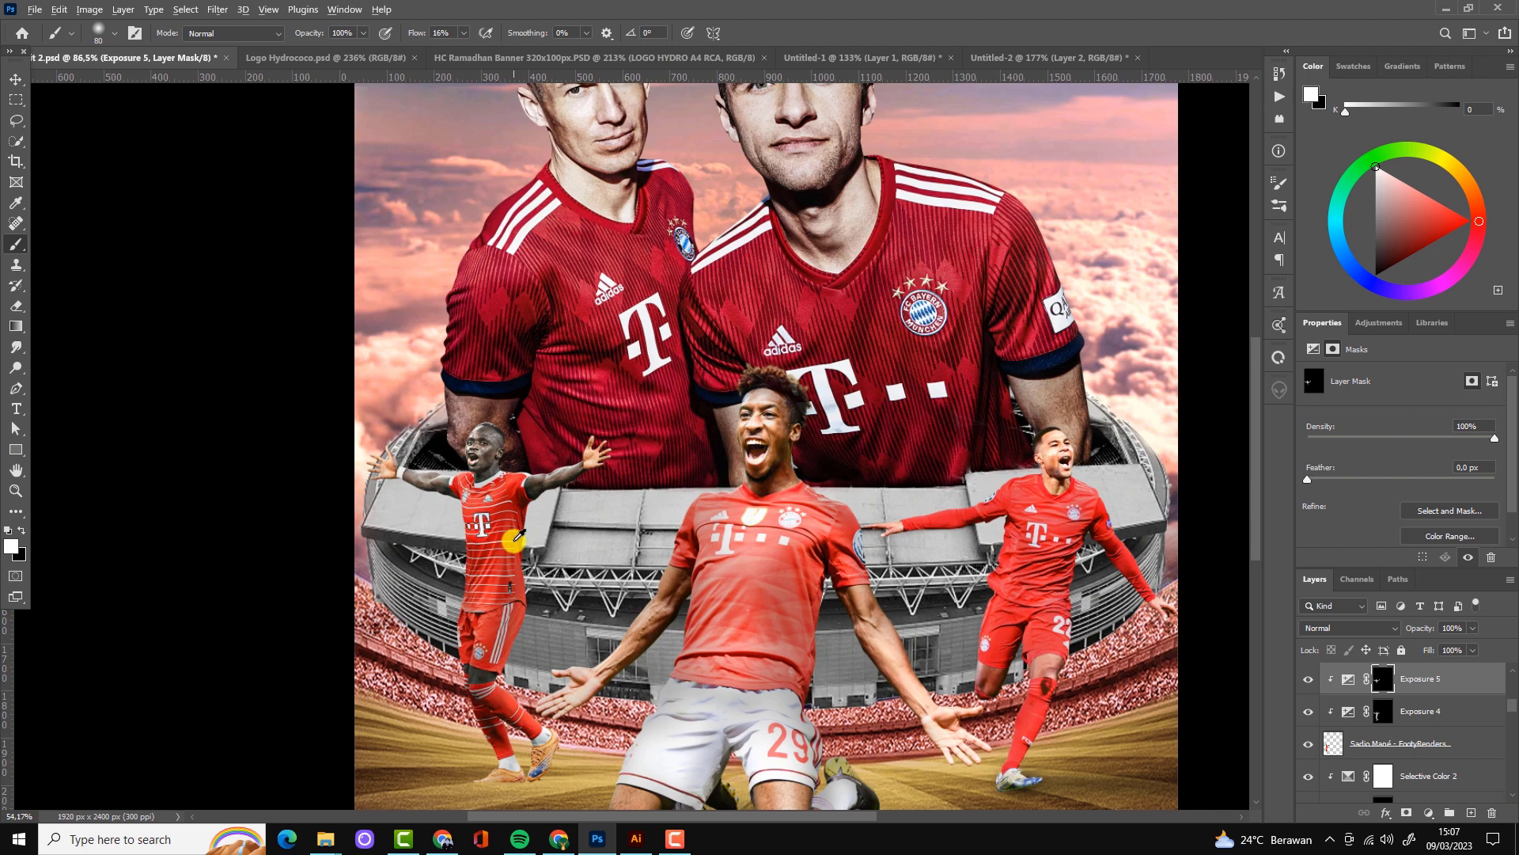
{"action": "scroll", "coordinate": [493, 470], "scroll_direction": "down", "scroll_amount": 2}
{"action": "scroll", "coordinate": [316, 441], "scroll_direction": "up", "scroll_amount": 1}
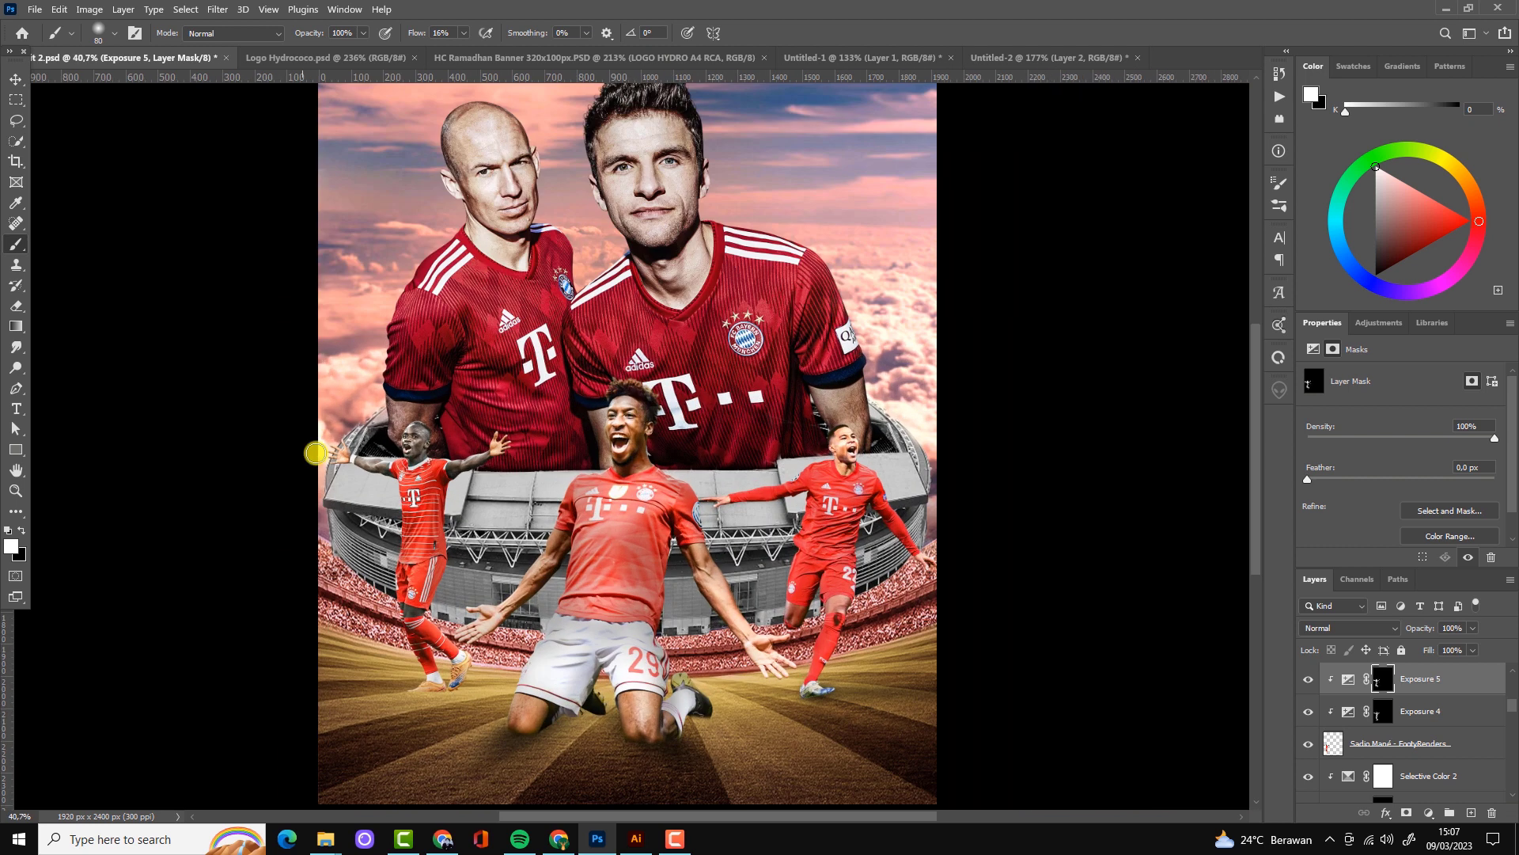
{"action": "left_click", "coordinate": [1471, 813]}
{"action": "scroll", "coordinate": [471, 694], "scroll_direction": "up", "scroll_amount": 1}
{"action": "mouse_move", "coordinate": [470, 694]}
{"action": "left_mouse_down"}
{"action": "mouse_move", "coordinate": [485, 681]}
{"action": "mouse_move", "coordinate": [96, 687]}
{"action": "left_mouse_up"}
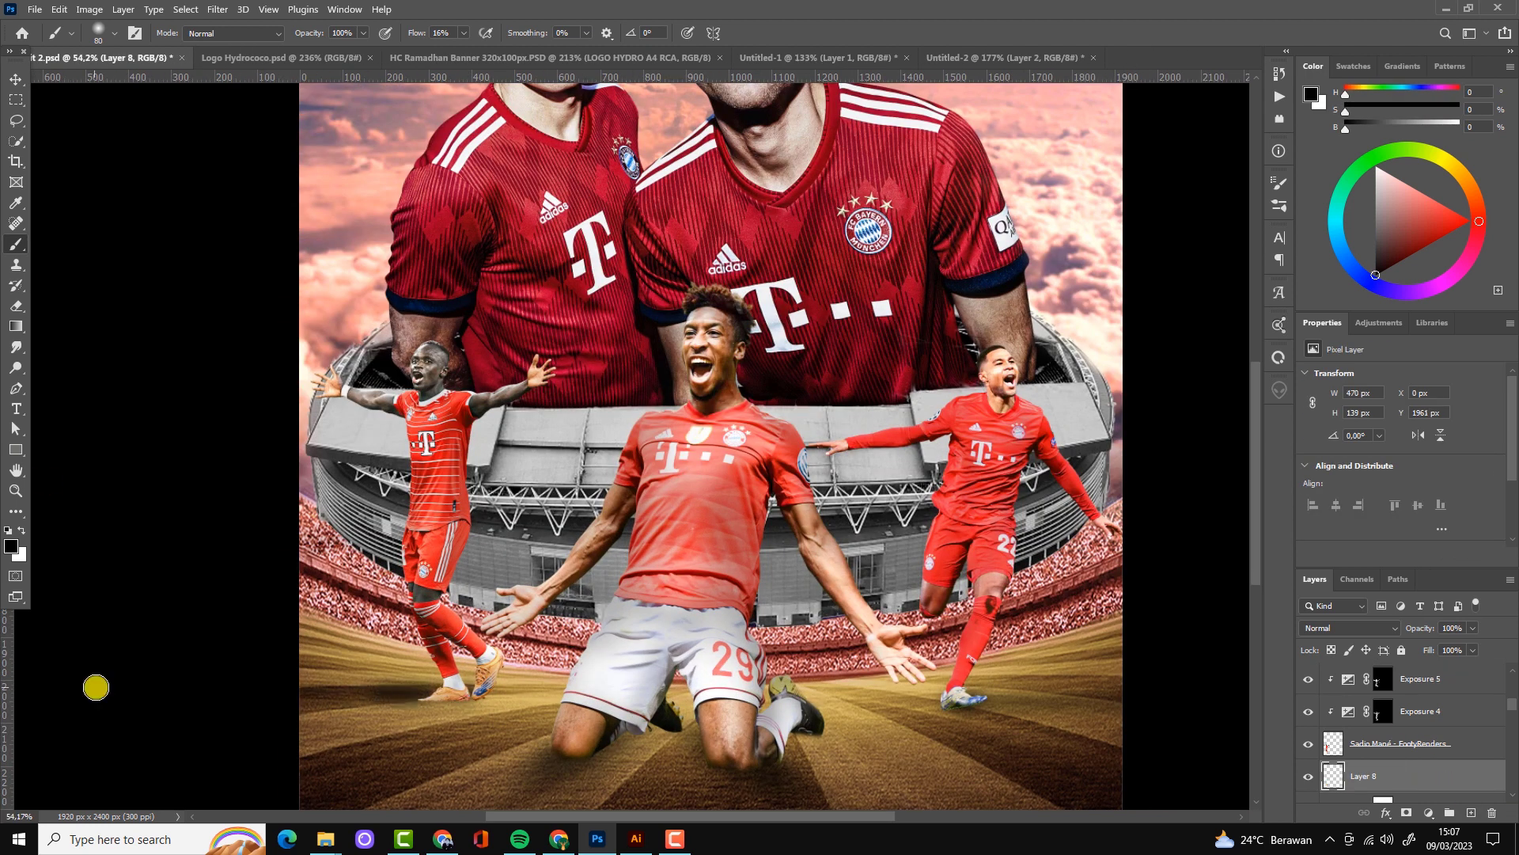
{"action": "scroll", "coordinate": [440, 697], "scroll_direction": "down", "scroll_amount": 2}
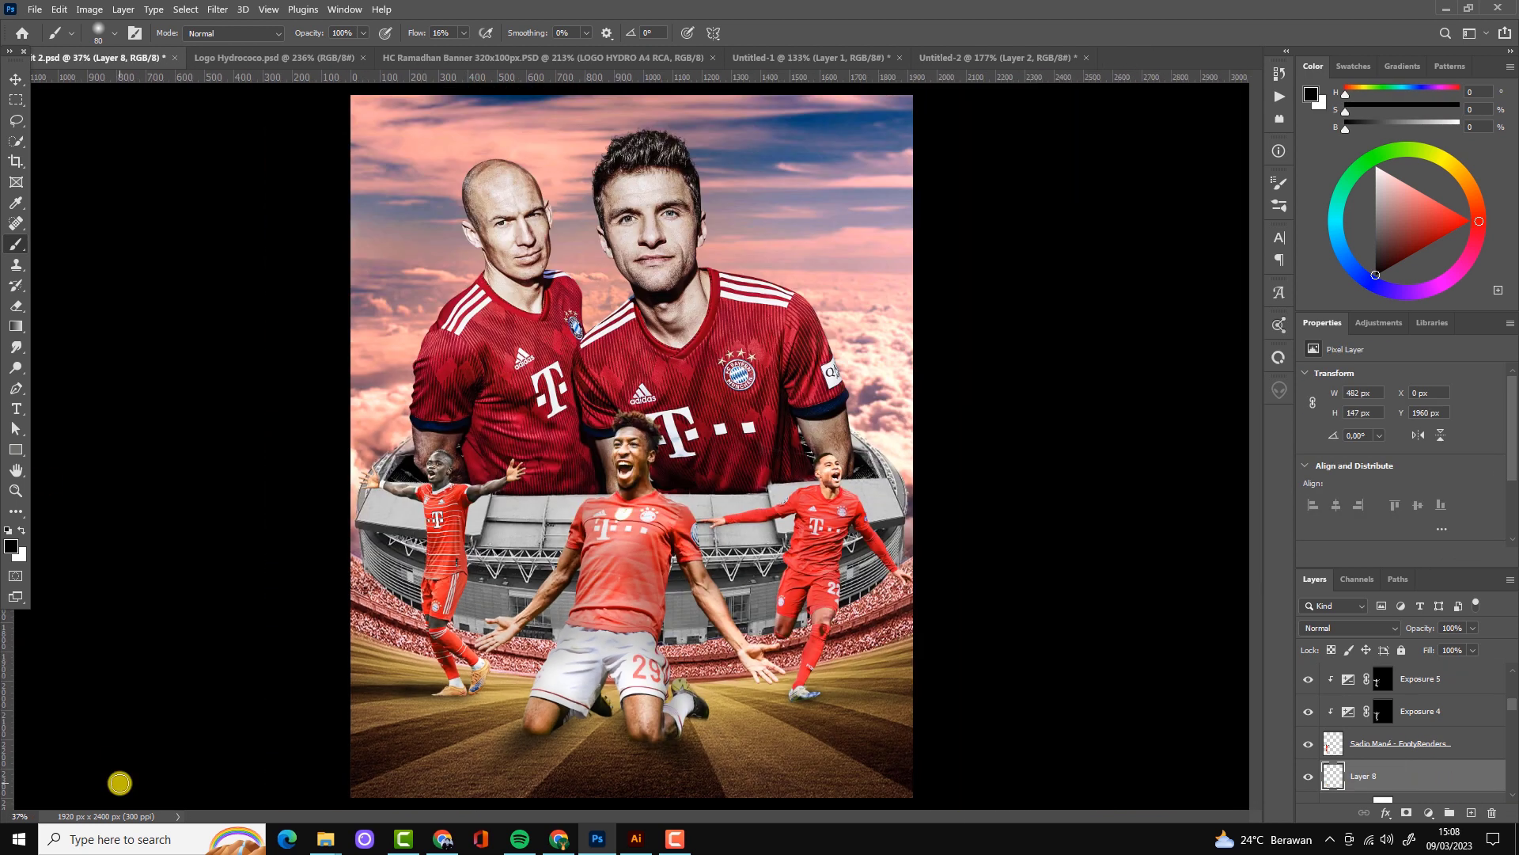
Add a clipped Exposure layer at -1.43 with inverted mask, painted onto the top players' heads
{"action": "key", "text": "v"}
{"action": "left_click", "coordinate": [628, 254]}
{"action": "scroll", "coordinate": [627, 254], "scroll_direction": "up", "scroll_amount": 2}
{"action": "left_click", "coordinate": [1425, 696]}
{"action": "key", "text": "ctrl+alt+g"}
{"action": "left_click_drag", "start_coordinate": [1402, 408], "coordinate": [1380, 416]}
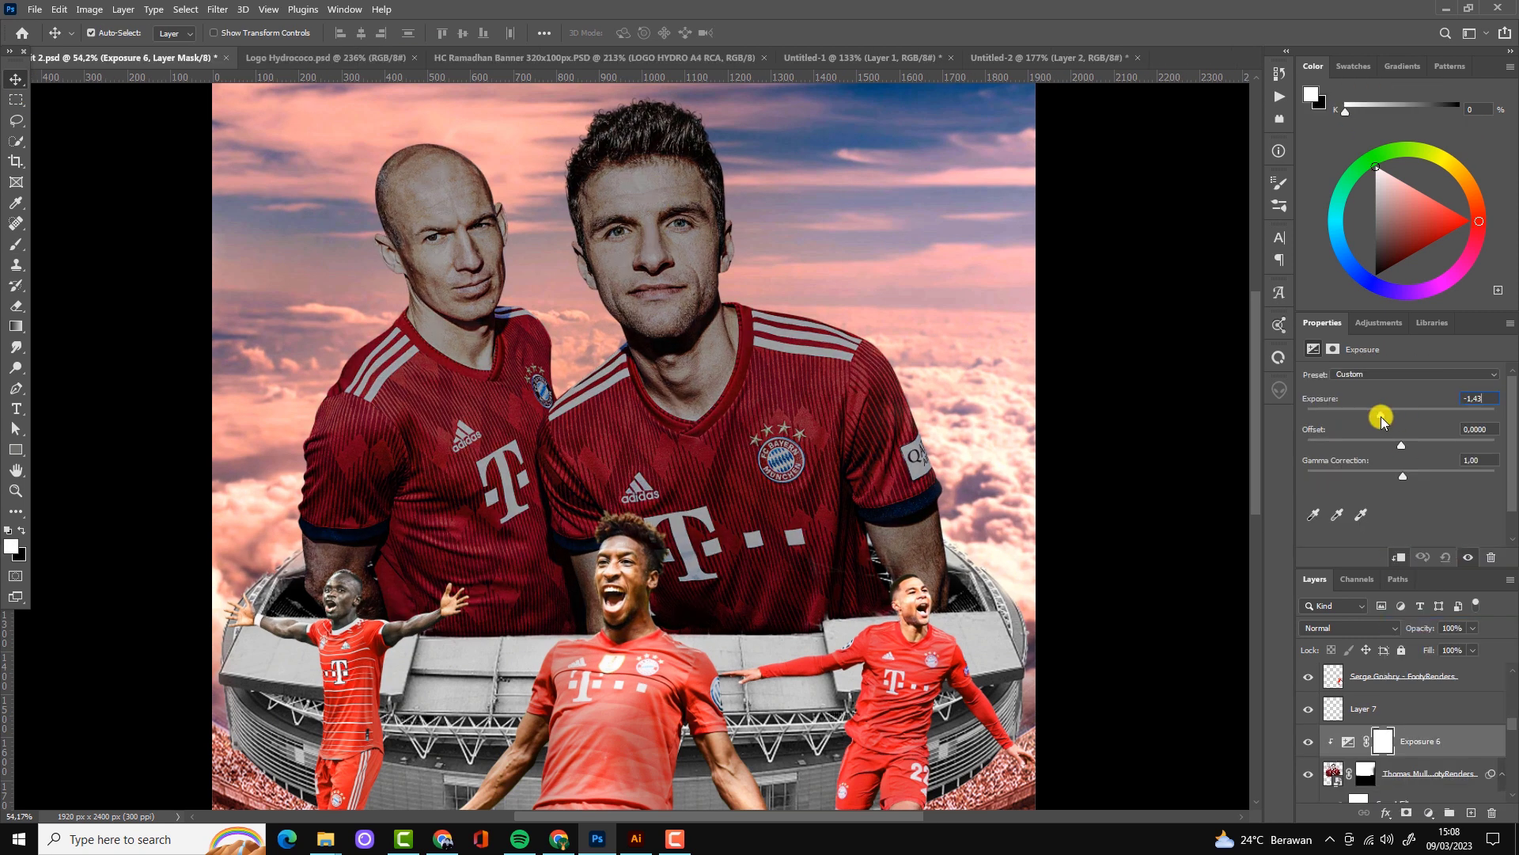
{"action": "left_click", "coordinate": [1384, 741]}
{"action": "key", "text": "ctrl+i"}
{"action": "key", "text": "b"}
{"action": "mouse_move", "coordinate": [475, 298]}
{"action": "left_mouse_down"}
{"action": "mouse_move", "coordinate": [509, 292]}
{"action": "mouse_move", "coordinate": [509, 324]}
{"action": "mouse_move", "coordinate": [317, 565]}
{"action": "mouse_move", "coordinate": [380, 560]}
{"action": "mouse_move", "coordinate": [578, 604]}
{"action": "mouse_move", "coordinate": [665, 589]}
{"action": "mouse_move", "coordinate": [837, 515]}
{"action": "mouse_move", "coordinate": [892, 569]}
{"action": "mouse_move", "coordinate": [817, 213]}
{"action": "mouse_move", "coordinate": [584, 185]}
{"action": "mouse_move", "coordinate": [1080, 340]}
{"action": "left_mouse_up"}
Add an Exposure layer at +0.48 with inverted mask, painted onto both top players' faces
{"action": "left_click", "coordinate": [1428, 812]}
{"action": "left_click", "coordinate": [1415, 577]}
{"action": "left_click_drag", "start_coordinate": [1401, 414], "coordinate": [1408, 413]}
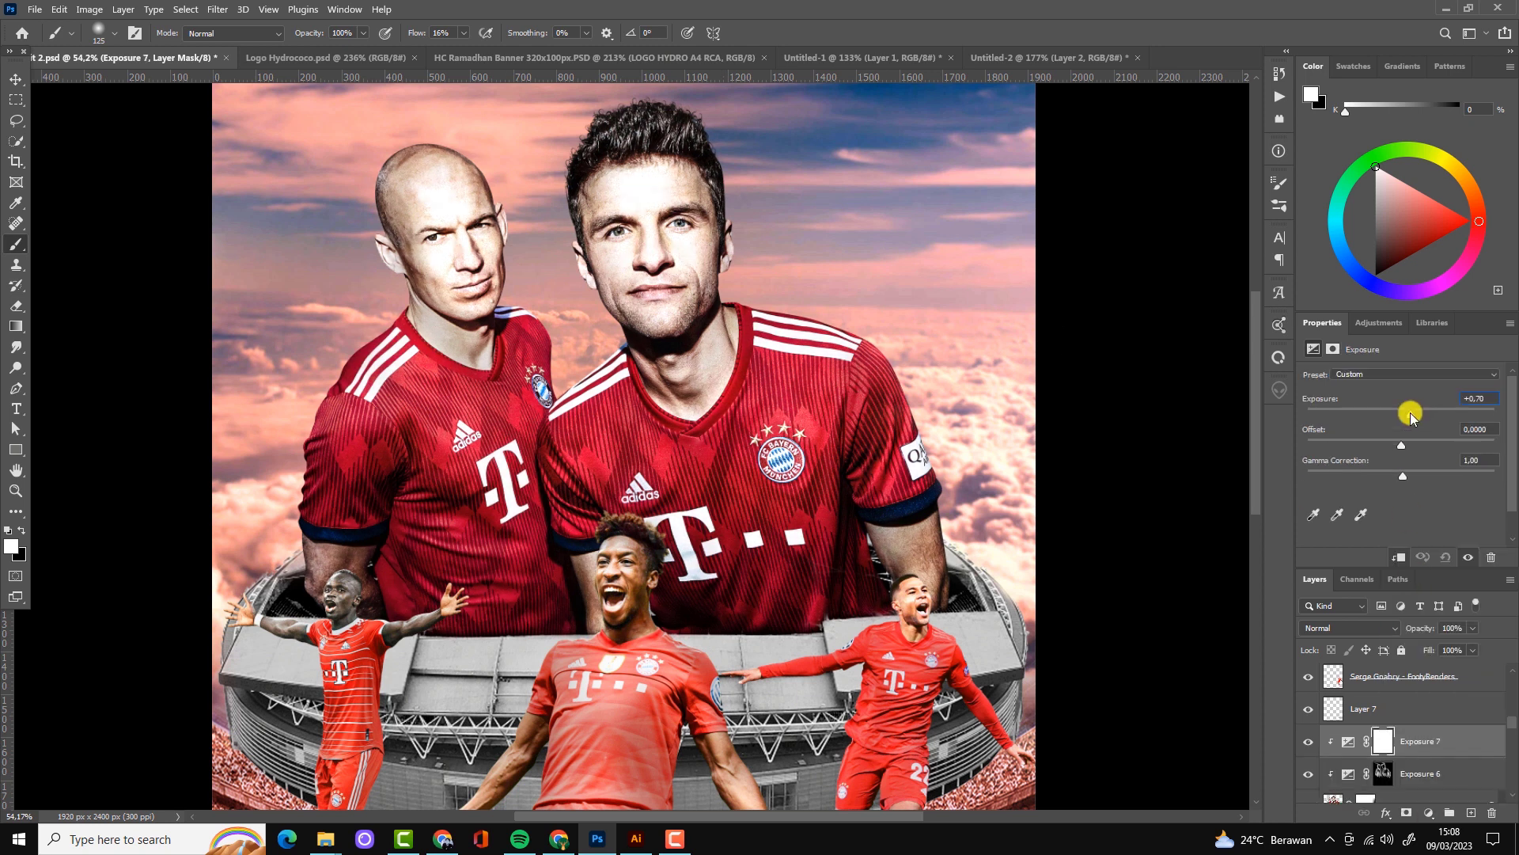
{"action": "key", "text": "ctrl+i"}
{"action": "mouse_move", "coordinate": [473, 286]}
{"action": "left_mouse_down"}
{"action": "mouse_move", "coordinate": [458, 282]}
{"action": "mouse_move", "coordinate": [593, 254]}
{"action": "mouse_move", "coordinate": [649, 354]}
{"action": "left_mouse_up"}
{"action": "scroll", "coordinate": [512, 361], "scroll_direction": "down", "scroll_amount": 2}
Add a Color Lookup grading layer above the Curves adjustment layer
{"action": "key", "text": "v"}
{"action": "scroll", "coordinate": [1426, 712], "scroll_direction": "up", "scroll_amount": 3}
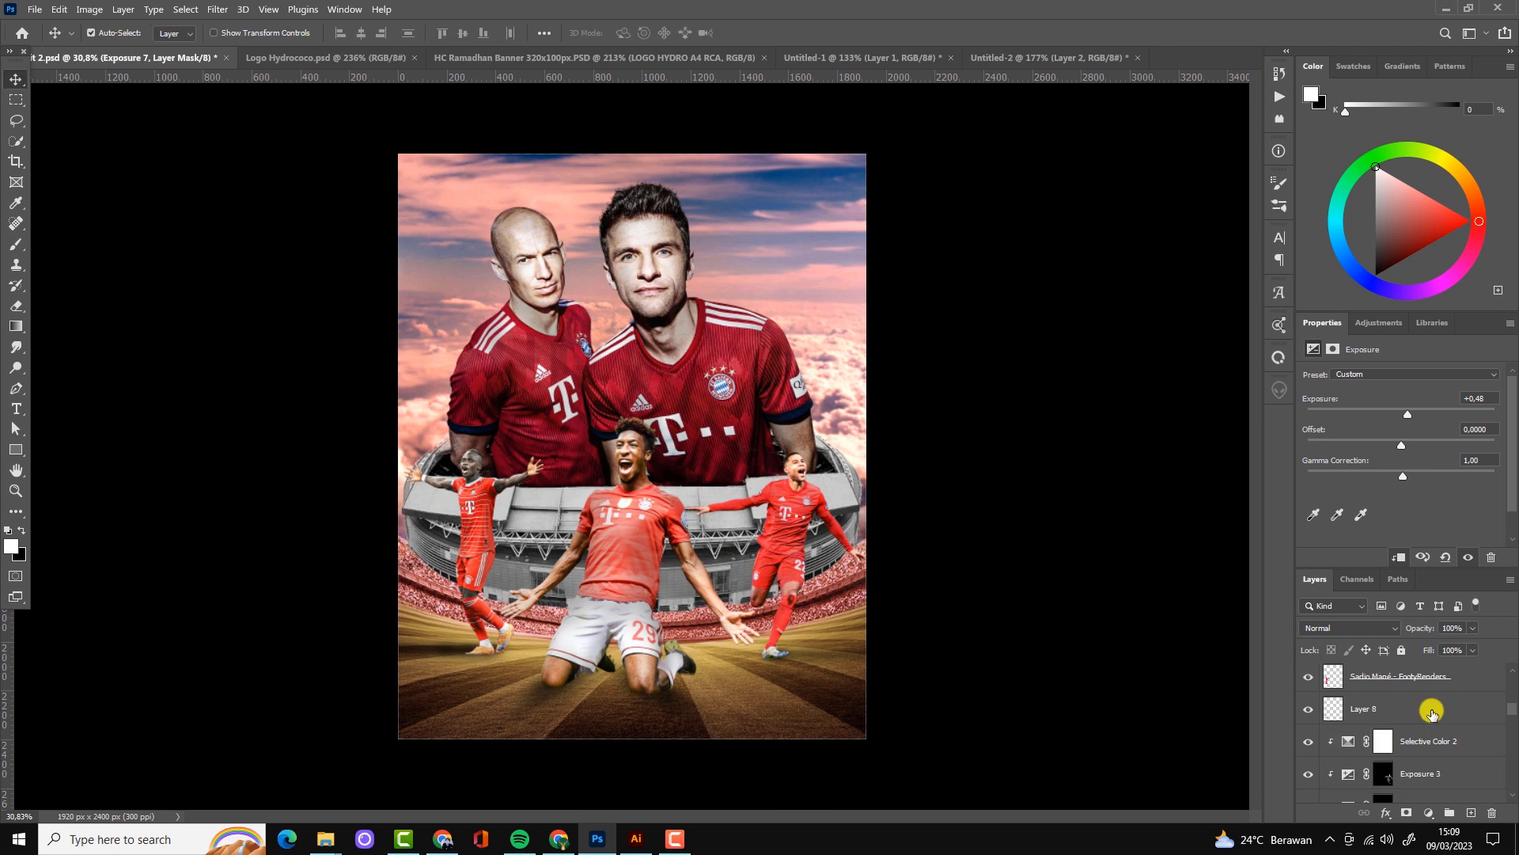
{"action": "scroll", "coordinate": [1428, 724], "scroll_direction": "up", "scroll_amount": 2}
{"action": "left_click", "coordinate": [1338, 711]}
{"action": "left_click", "coordinate": [1428, 813]}
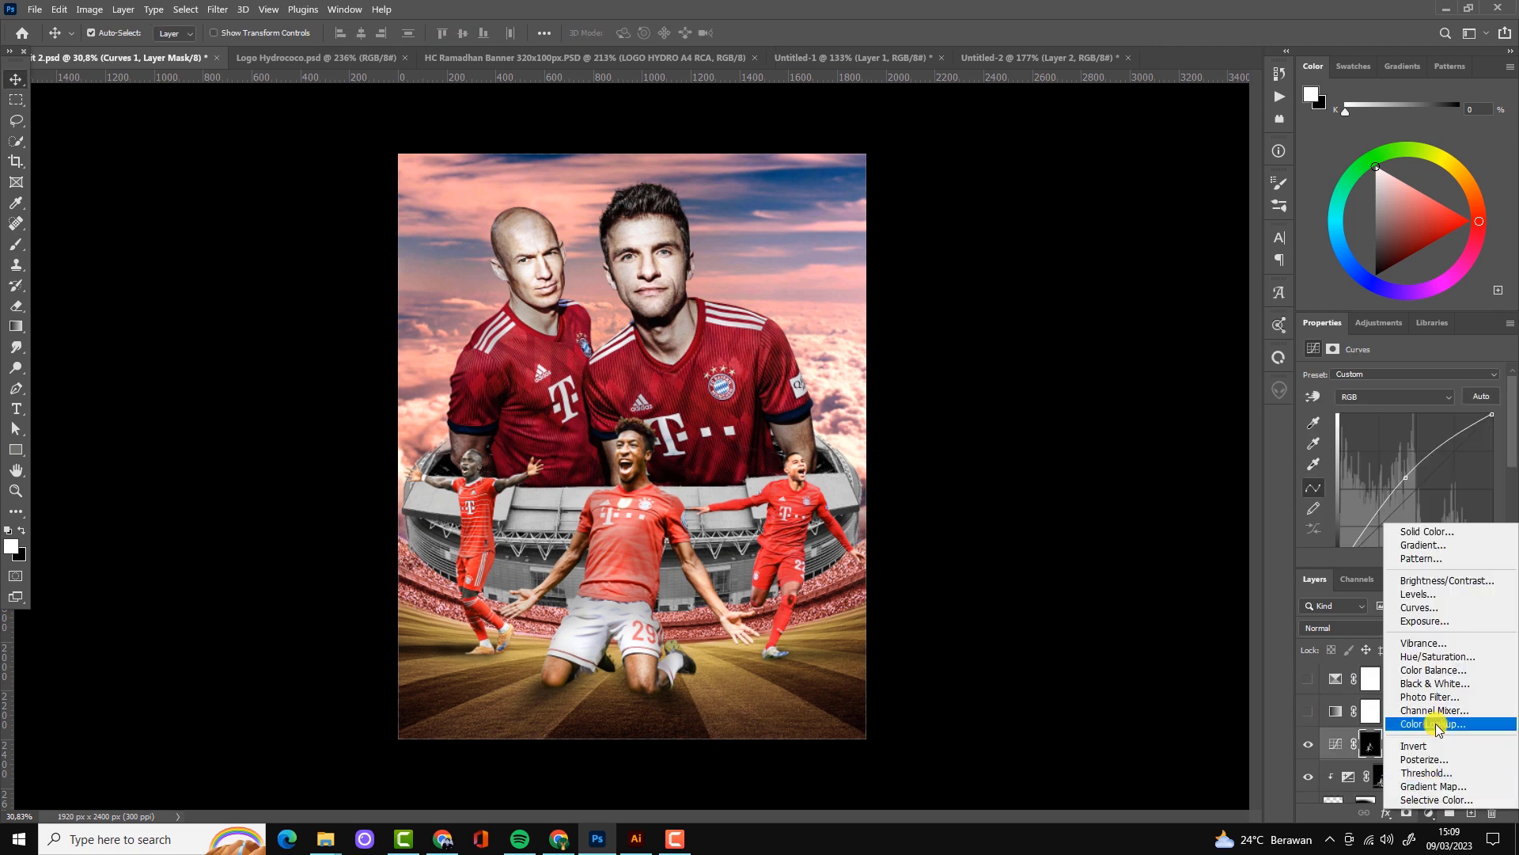
{"action": "left_click", "coordinate": [1434, 719]}
{"action": "scroll", "coordinate": [1393, 377], "scroll_direction": "down", "scroll_amount": 1}
{"action": "scroll", "coordinate": [1405, 378], "scroll_direction": "down", "scroll_amount": 1}
{"action": "scroll", "coordinate": [1404, 378], "scroll_direction": "down", "scroll_amount": 3}
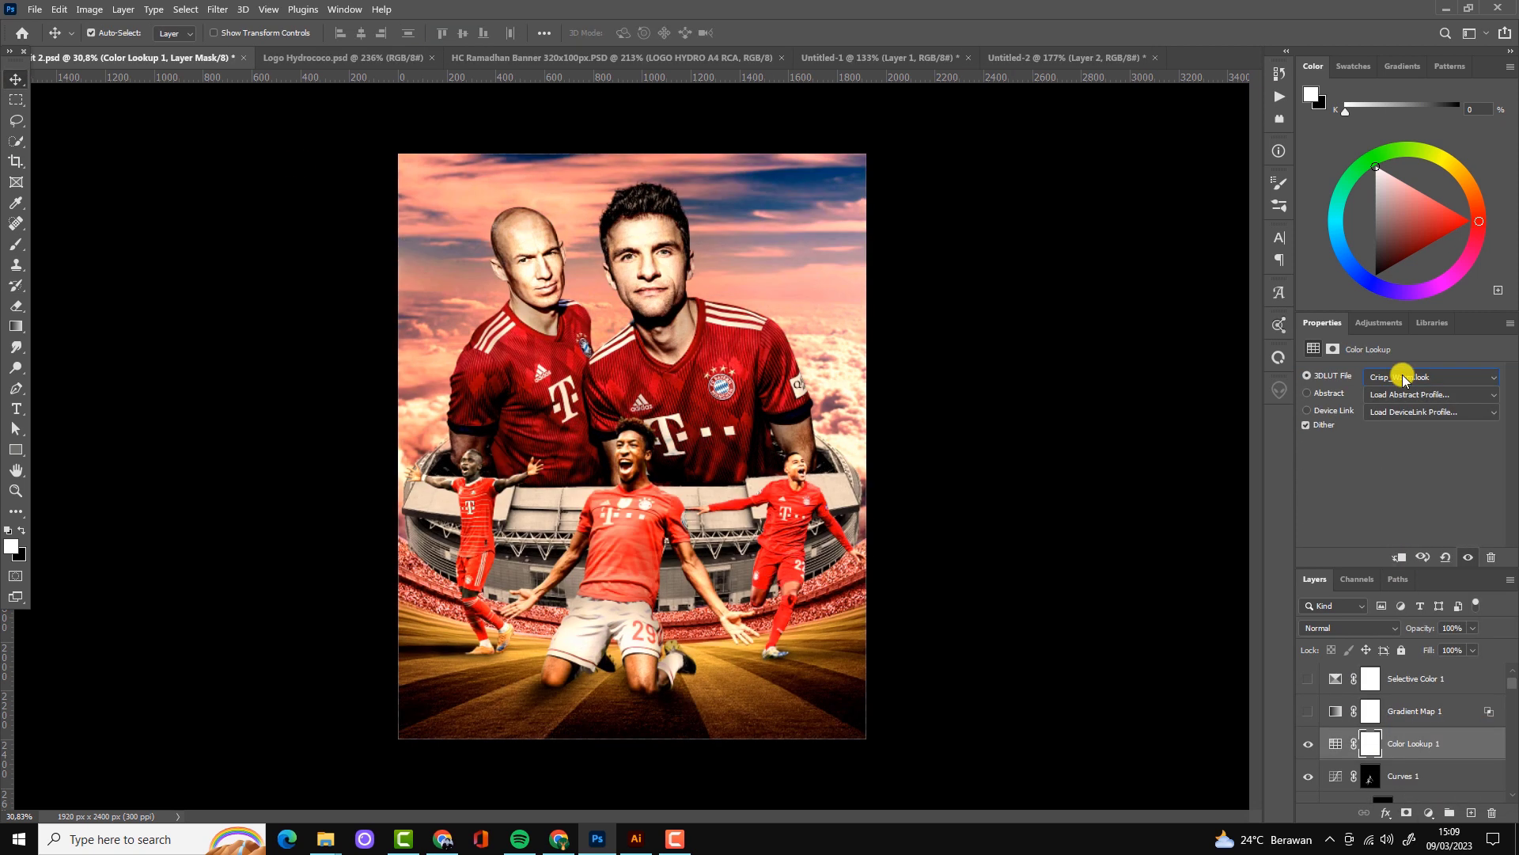
{"action": "scroll", "coordinate": [1404, 378], "scroll_direction": "down", "scroll_amount": 2}
{"action": "scroll", "coordinate": [1404, 378], "scroll_direction": "down", "scroll_amount": 1}
{"action": "scroll", "coordinate": [1404, 381], "scroll_direction": "down", "scroll_amount": 1}
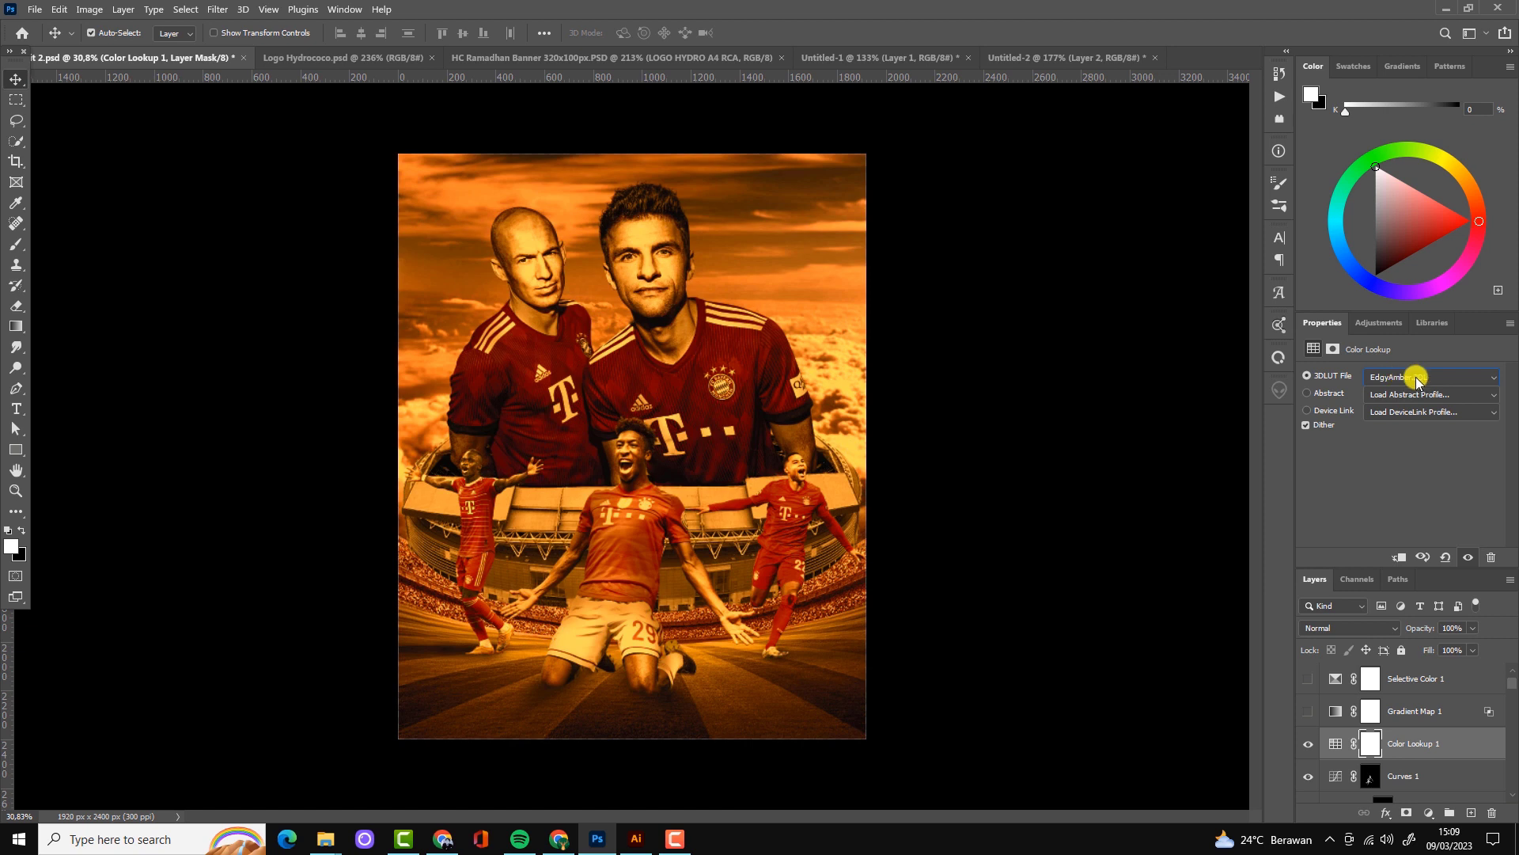
Blend the Color Lookup layer in Soft Light at 50% opacity
{"action": "left_click", "coordinate": [1391, 631]}
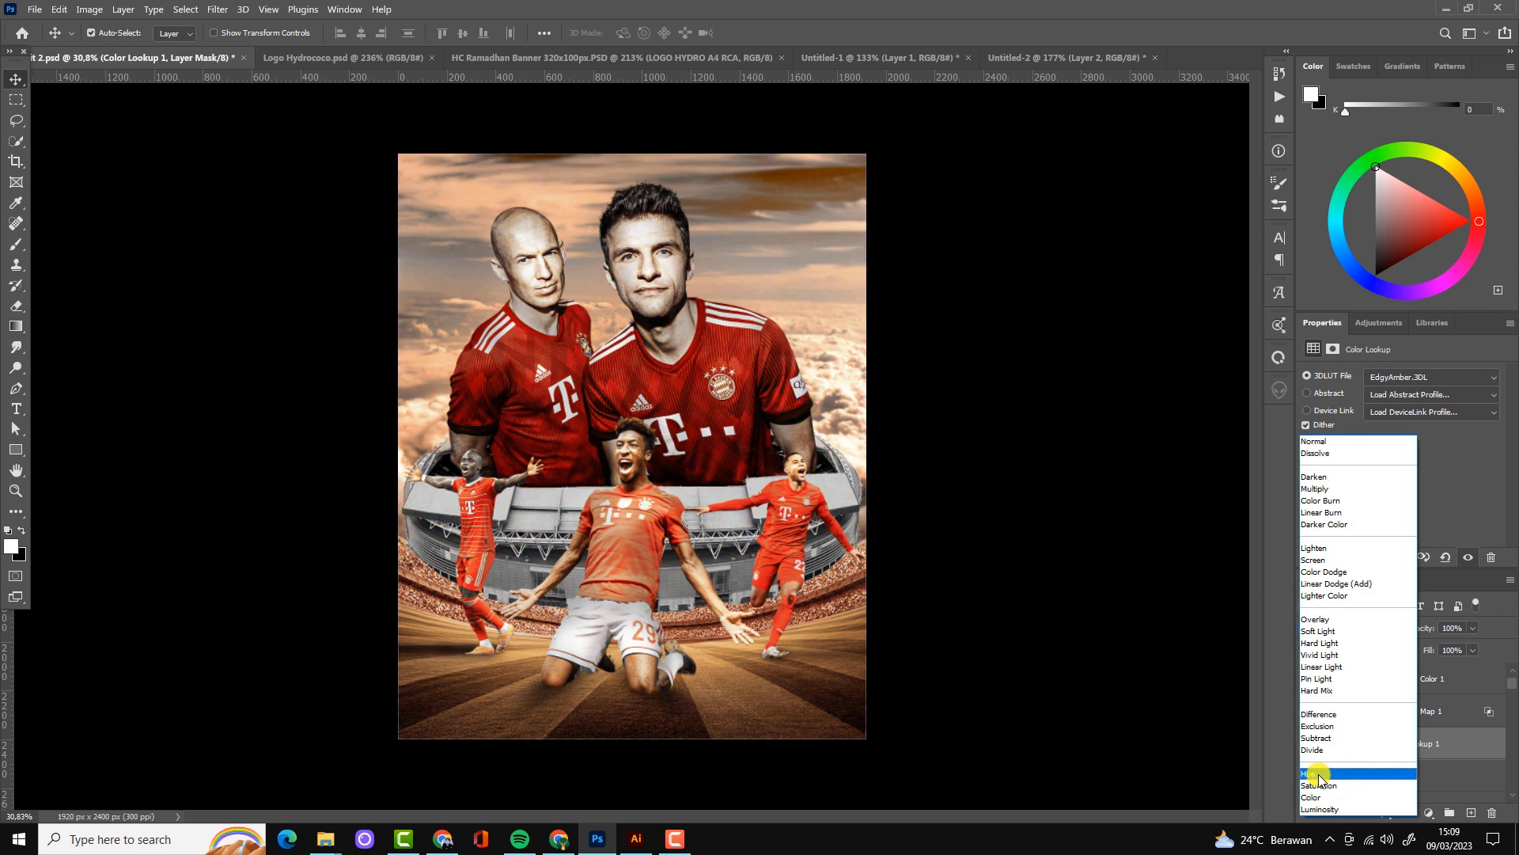
{"action": "left_click", "coordinate": [1318, 631]}
{"action": "key", "text": "5"}
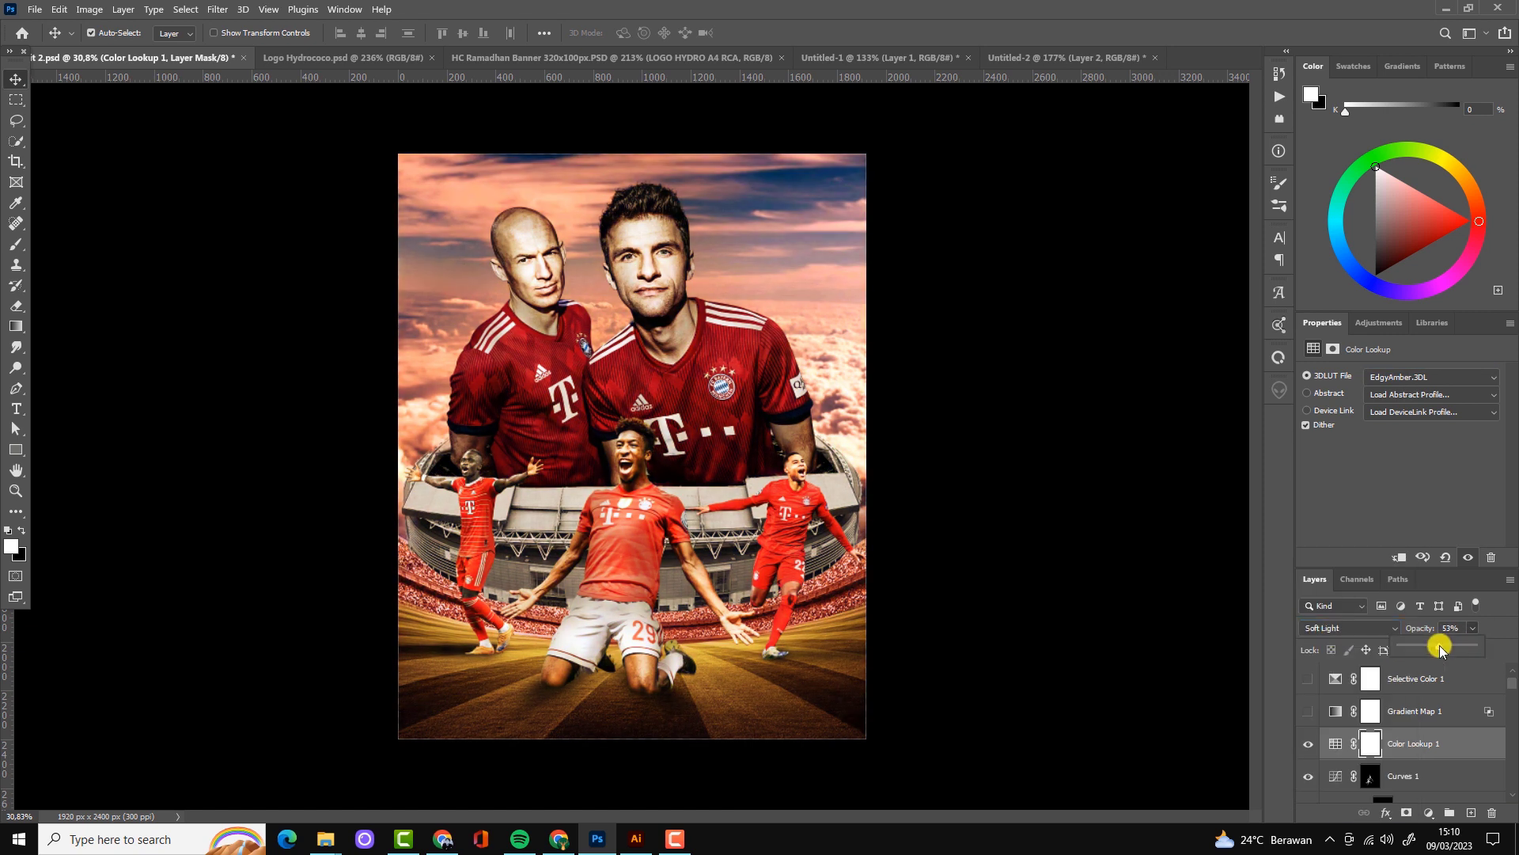
{"action": "left_click", "coordinate": [1373, 744]}
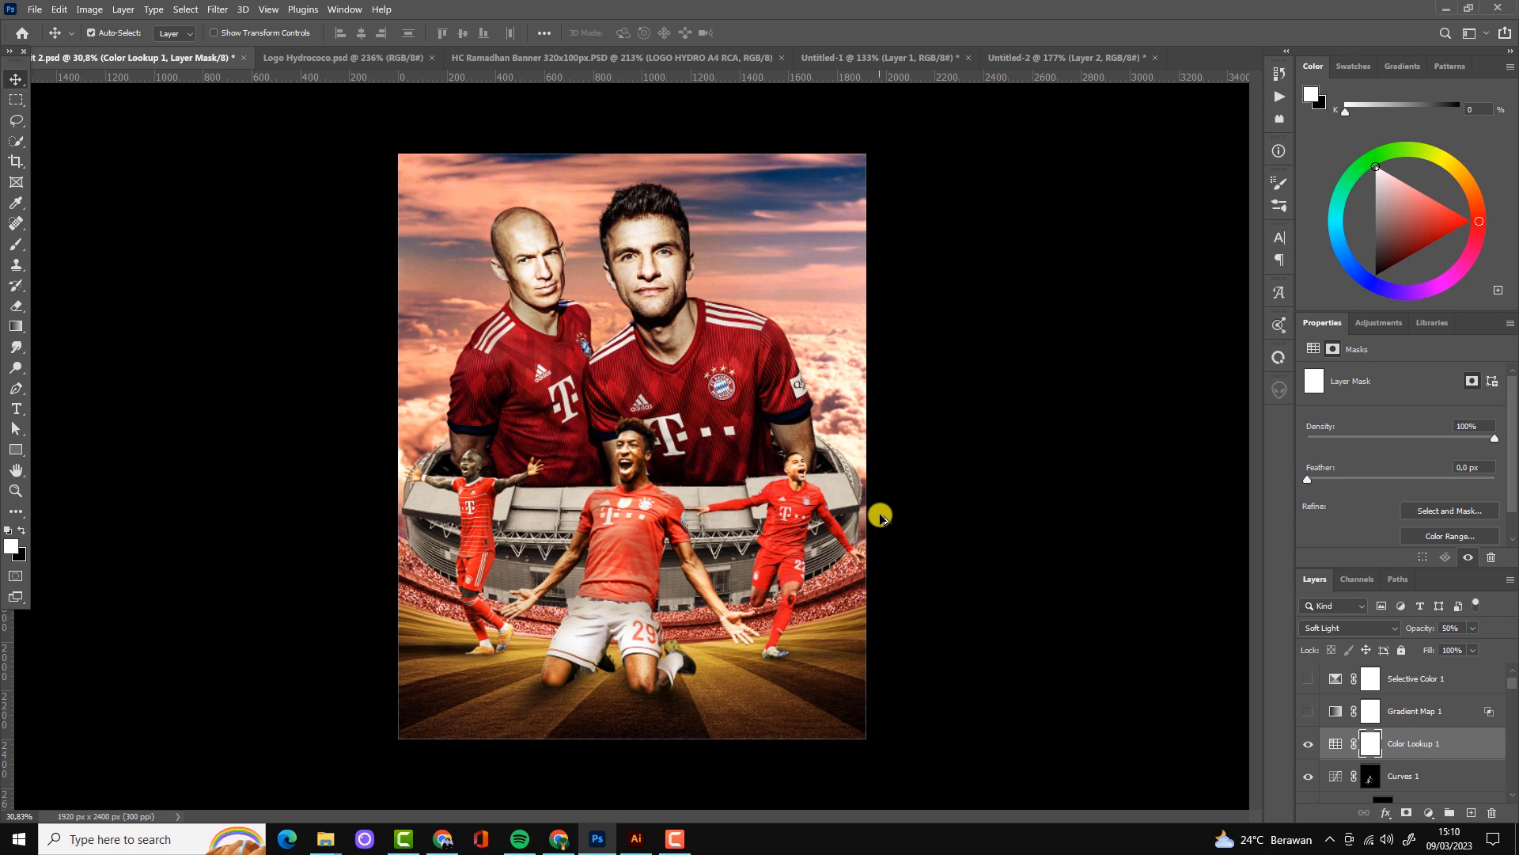
{"action": "scroll", "coordinate": [881, 516], "scroll_direction": "up", "scroll_amount": 1}
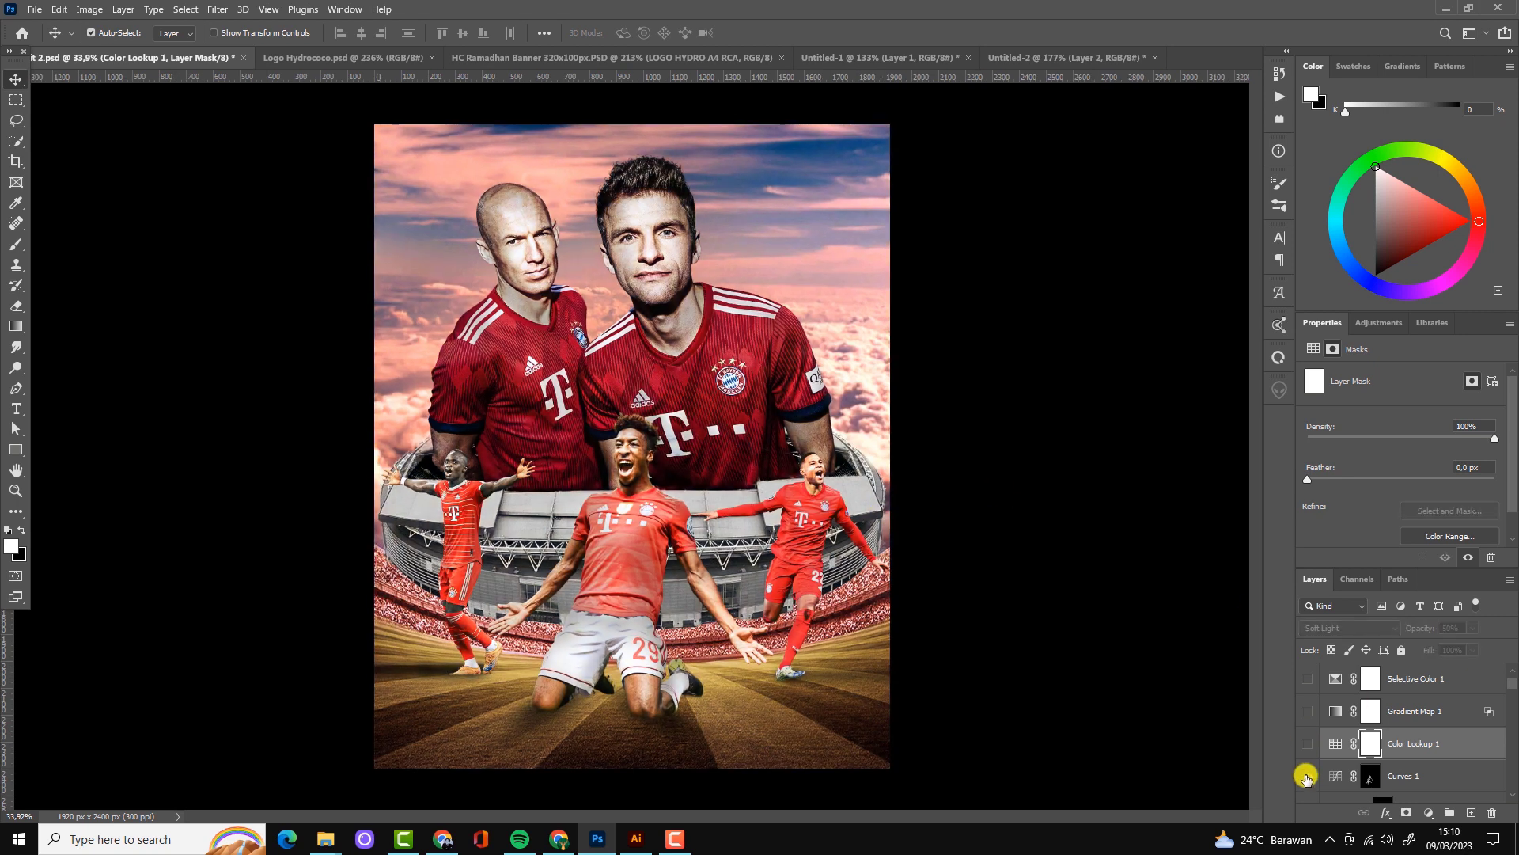
{"action": "scroll", "coordinate": [1401, 744], "scroll_direction": "down", "scroll_amount": 3}
Add an Exposure layer at about -2.39 with inverted mask, painted onto the stadium
{"action": "left_click", "coordinate": [1428, 813]}
{"action": "left_click", "coordinate": [1416, 621]}
{"action": "left_click_drag", "start_coordinate": [1401, 410], "coordinate": [1365, 423]}
{"action": "left_click", "coordinate": [1383, 753]}
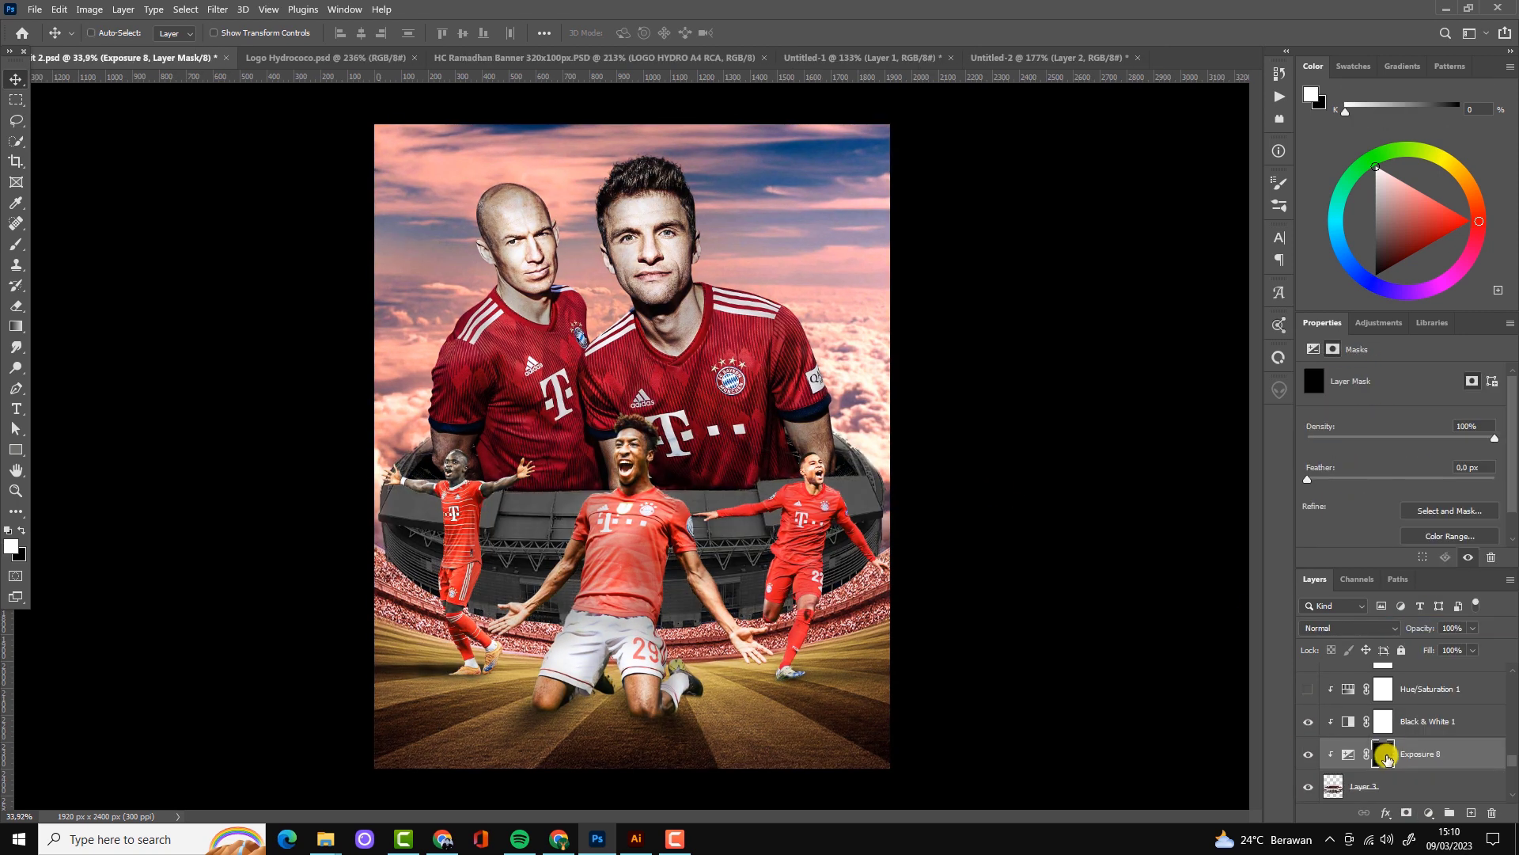
{"action": "key", "text": "ctrl+i"}
{"action": "key", "text": "b"}
{"action": "mouse_move", "coordinate": [455, 570]}
{"action": "left_mouse_down"}
{"action": "mouse_move", "coordinate": [640, 558]}
{"action": "mouse_move", "coordinate": [583, 536]}
{"action": "mouse_move", "coordinate": [474, 401]}
{"action": "left_mouse_up"}
{"action": "key", "text": "bracketright"}
{"action": "key", "text": "bracketright"}
{"action": "key", "text": "bracketright"}
Paint a second inverted-mask Exposure across the players' waists, then add a Hue/Saturation layer
{"action": "left_click", "coordinate": [1428, 813]}
{"action": "left_click", "coordinate": [1417, 621]}
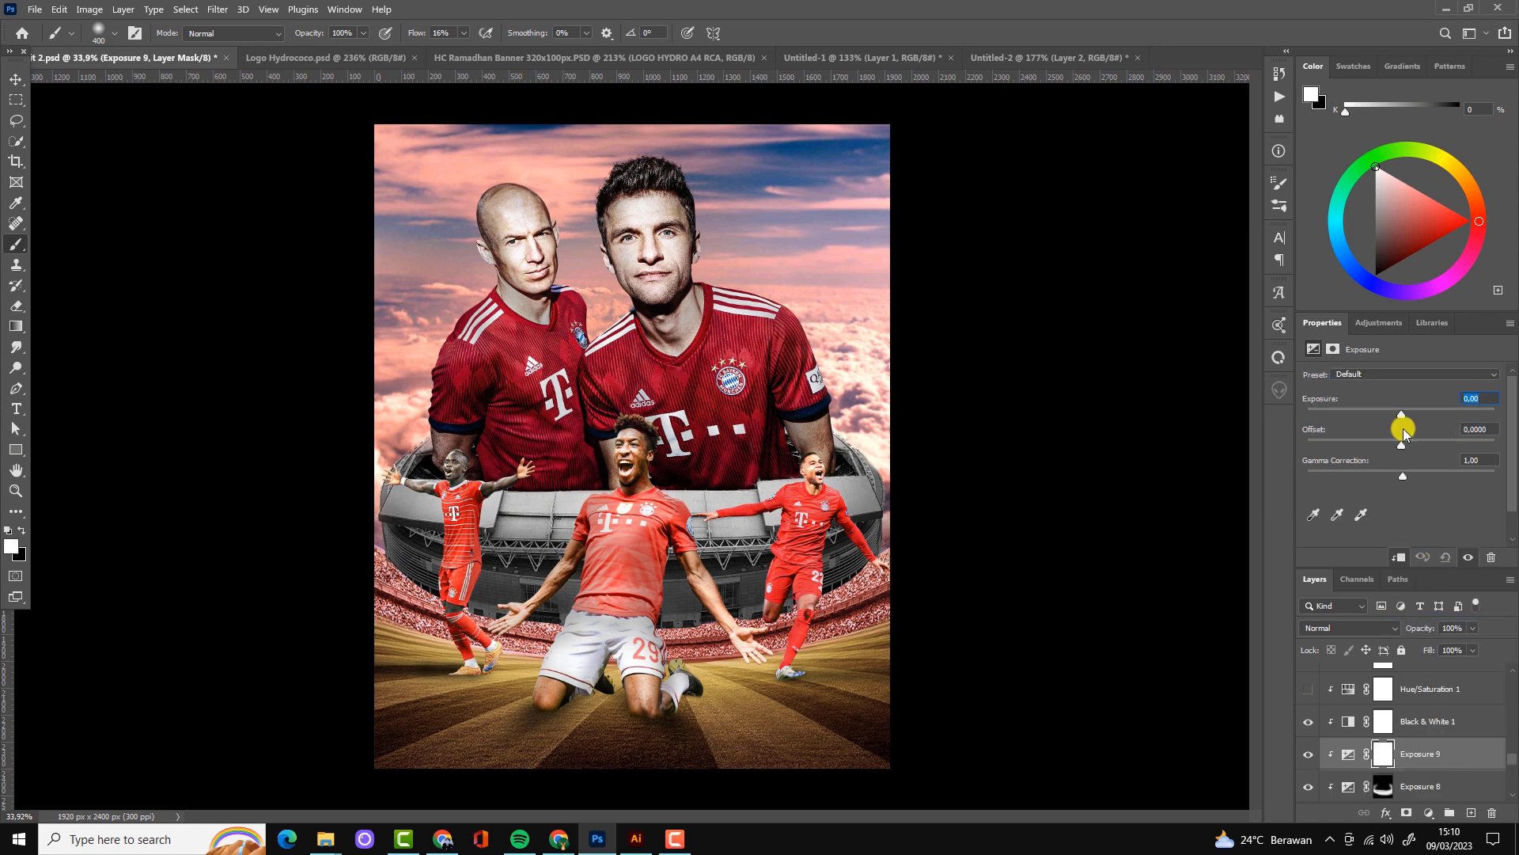
{"action": "left_click", "coordinate": [1383, 753]}
{"action": "key", "text": "ctrl+i"}
{"action": "key", "text": "bracketleft"}
{"action": "key", "text": "bracketleft"}
{"action": "key", "text": "bracketleft"}
{"action": "left_click_drag", "start_coordinate": [784, 494], "coordinate": [323, 503]}
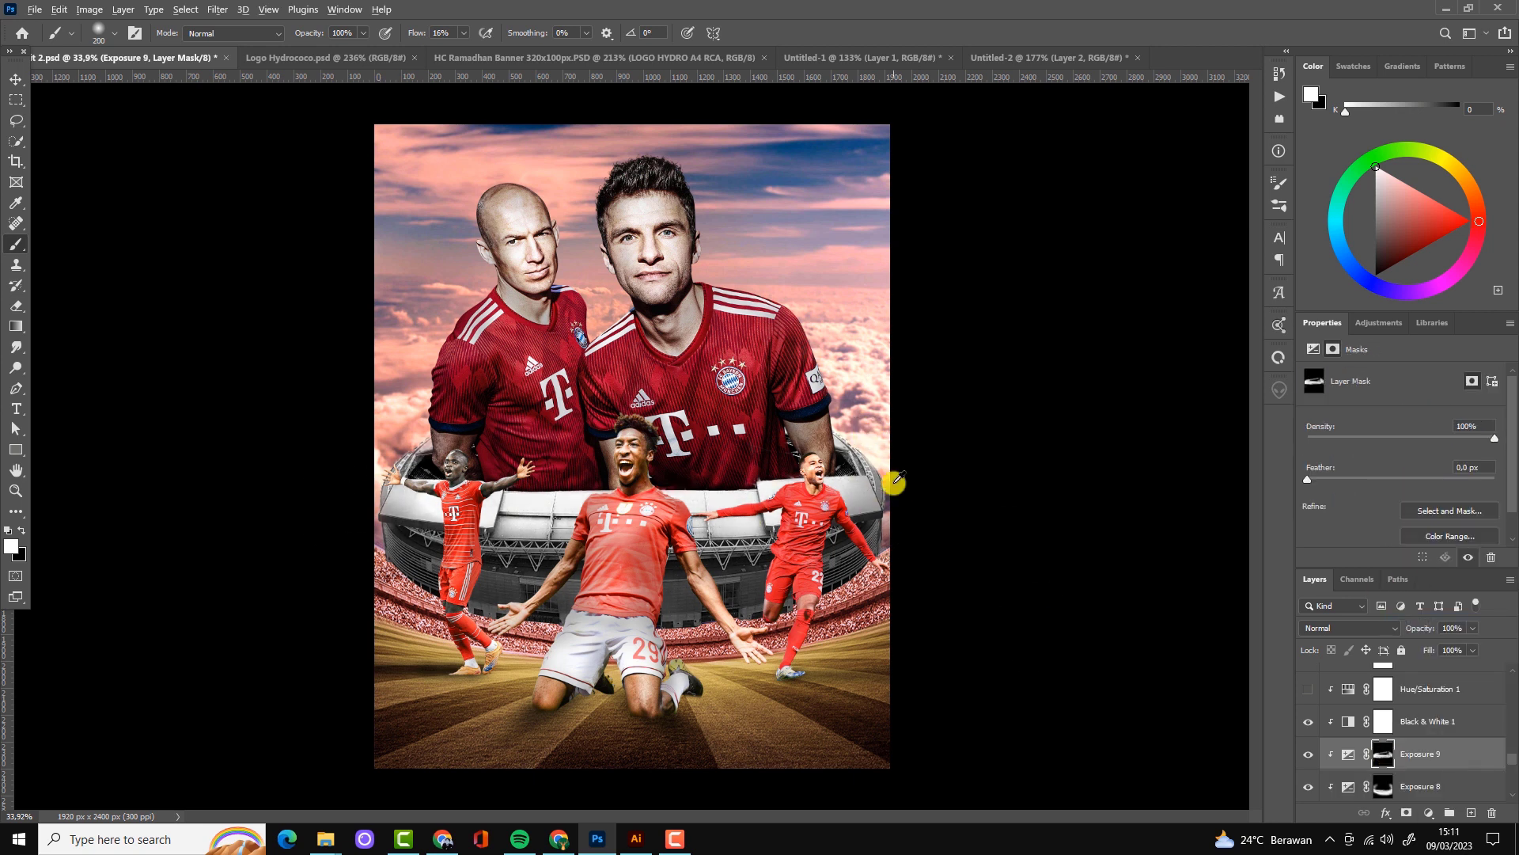
{"action": "key", "text": "ctrl+0"}
{"action": "left_click", "coordinate": [1428, 813]}
{"action": "left_click", "coordinate": [1416, 649]}
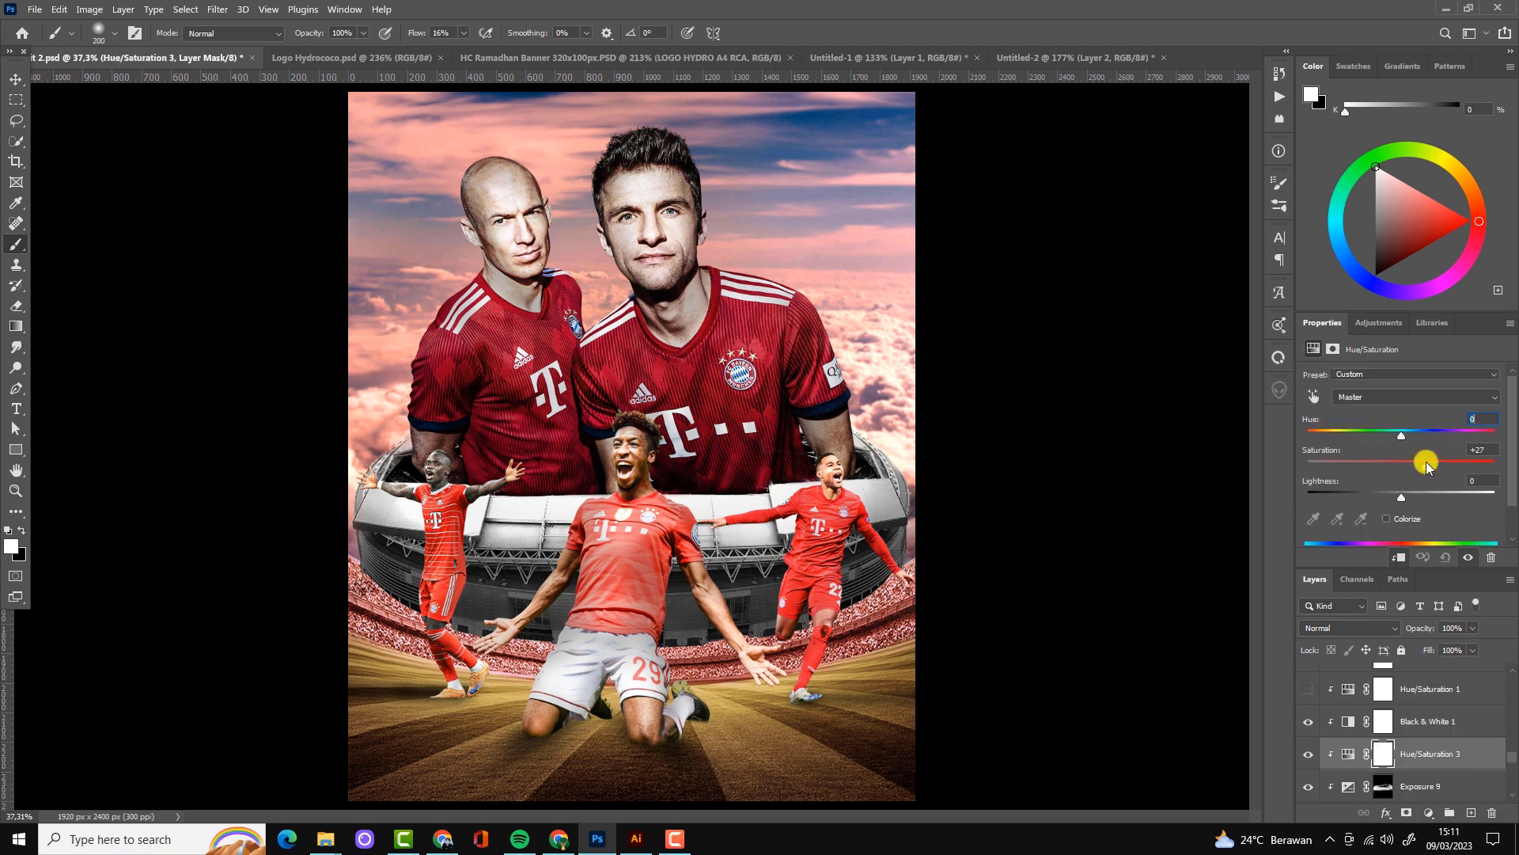
Set saturation to +27 and add a Color Balance shifting midtones slightly toward red
{"action": "left_click_drag", "start_coordinate": [1427, 463], "coordinate": [1368, 466]}
{"action": "left_click", "coordinate": [1428, 813]}
{"action": "left_click", "coordinate": [1417, 665]}
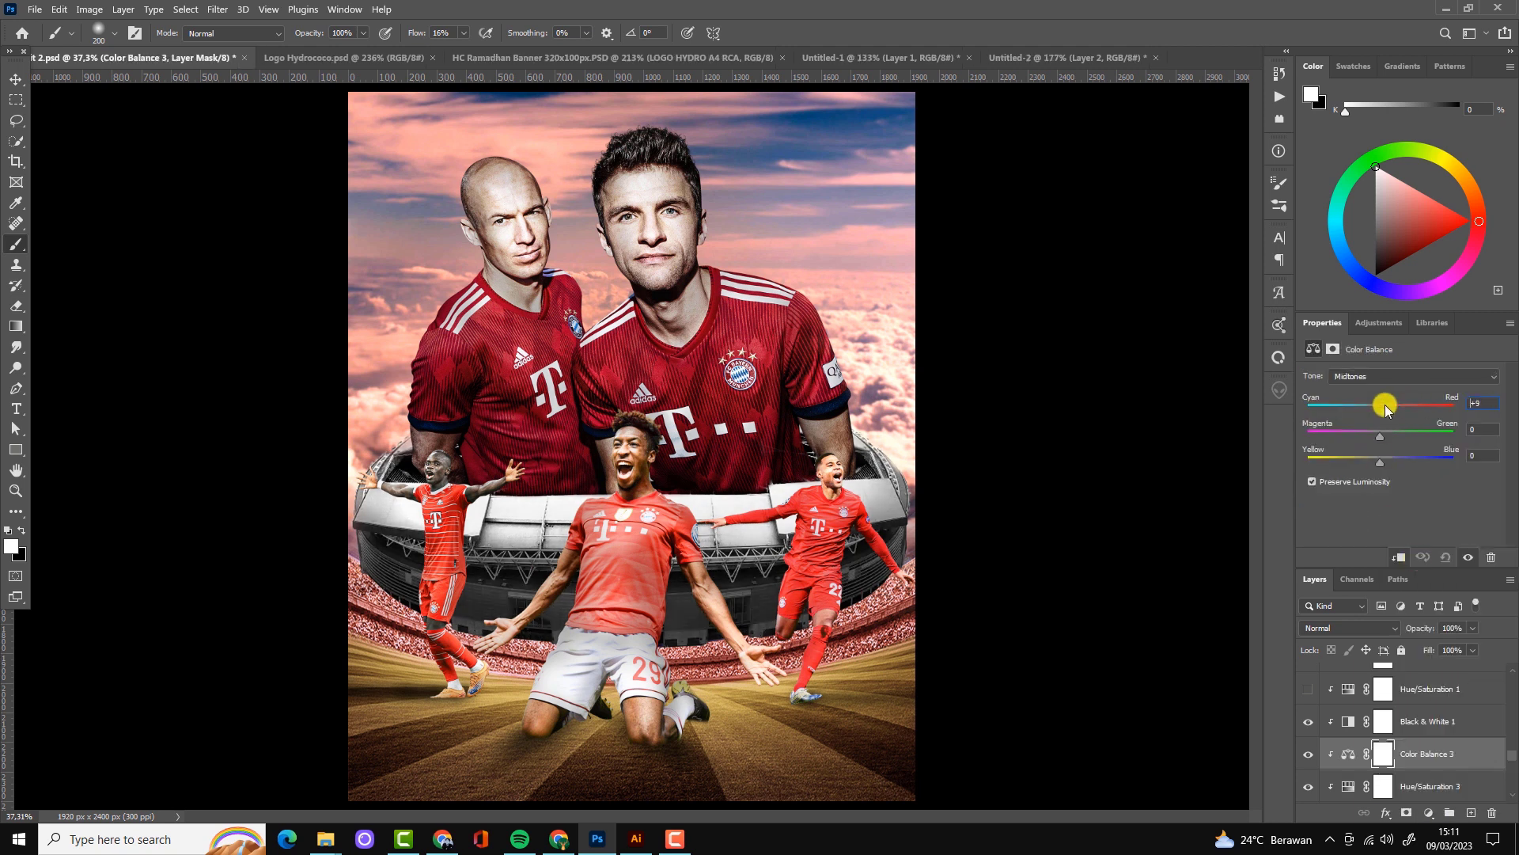
{"action": "left_click_drag", "start_coordinate": [1380, 405], "coordinate": [1378, 462]}
Add a Gradient Map using the first Texturelabs_4060_Vectortones preset
{"action": "left_click", "coordinate": [1428, 812]}
{"action": "left_click", "coordinate": [1429, 785]}
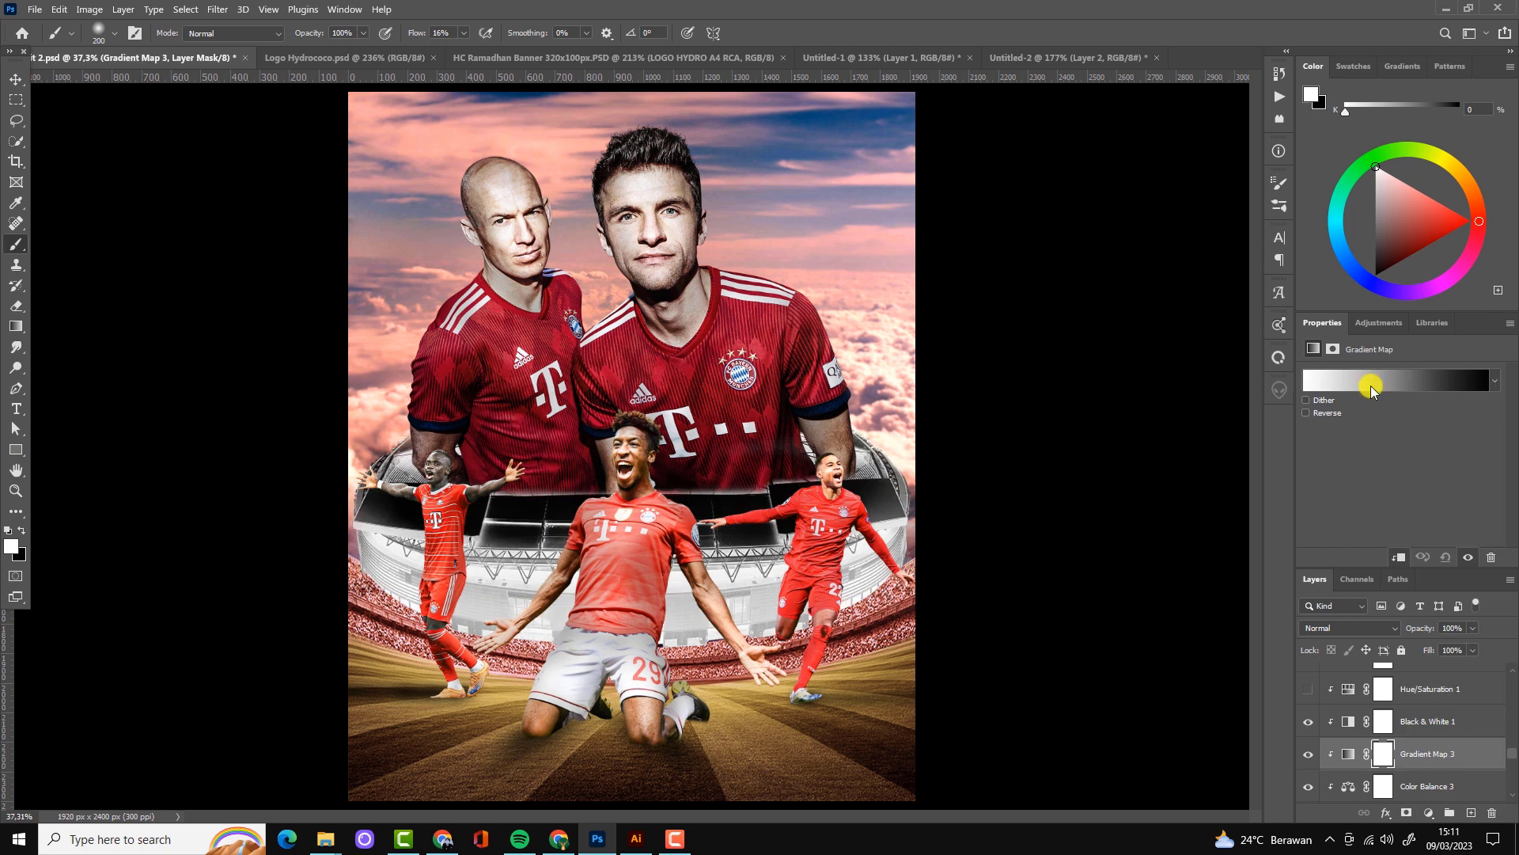
{"action": "left_click", "coordinate": [1370, 383]}
{"action": "left_click", "coordinate": [1182, 352]}
{"action": "left_click", "coordinate": [1133, 375]}
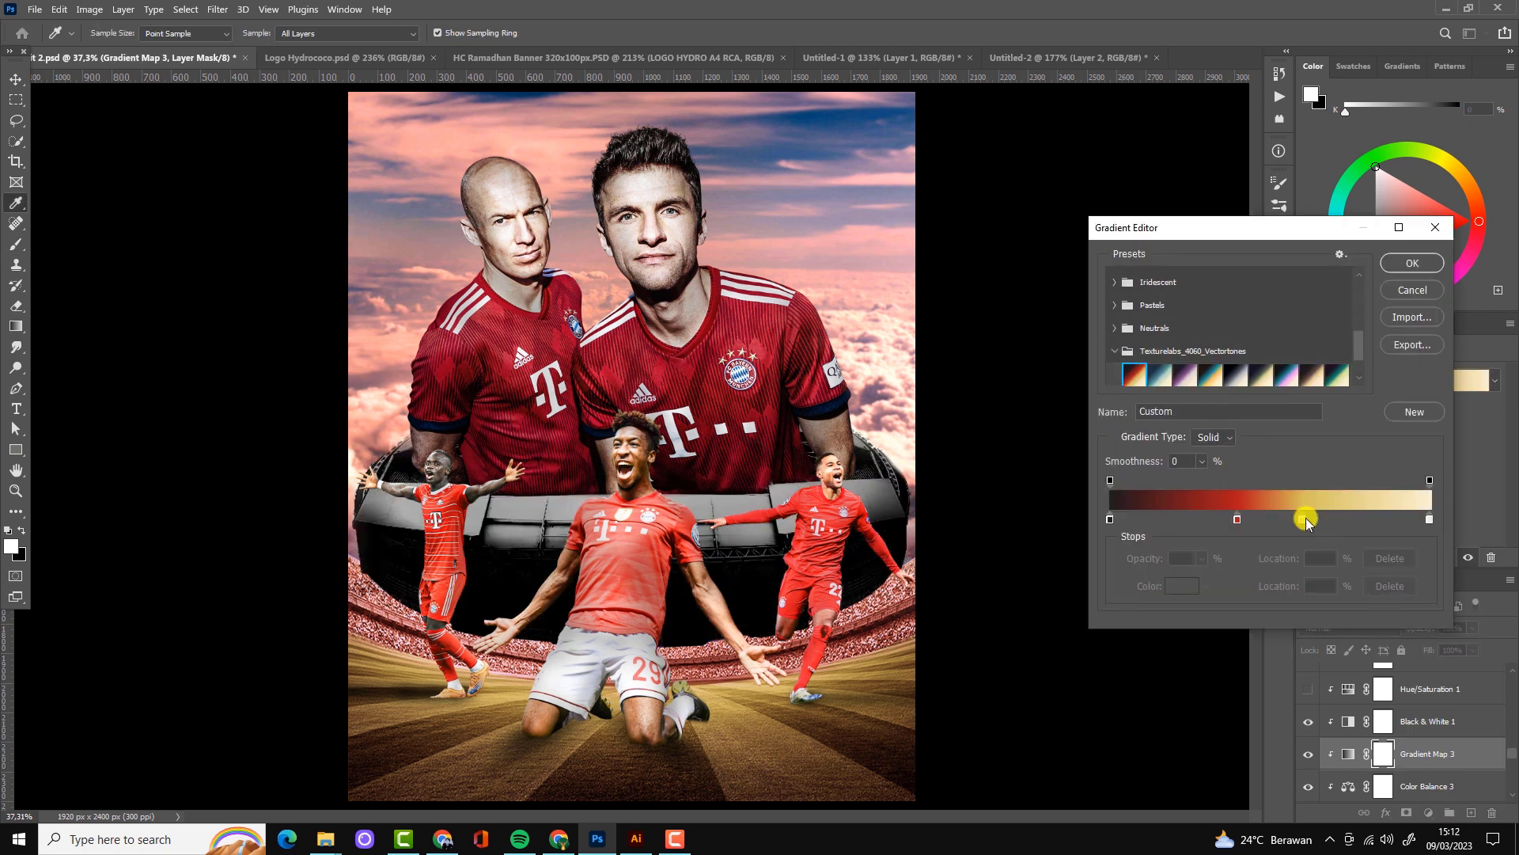
Rearrange the gradient stops with a near-white fcfcfc stop, and blend it in Color at 7%
{"action": "left_click_drag", "start_coordinate": [1306, 521], "coordinate": [1197, 519]}
{"action": "double_click", "coordinate": [1110, 519]}
{"action": "left_click", "coordinate": [1101, 478]}
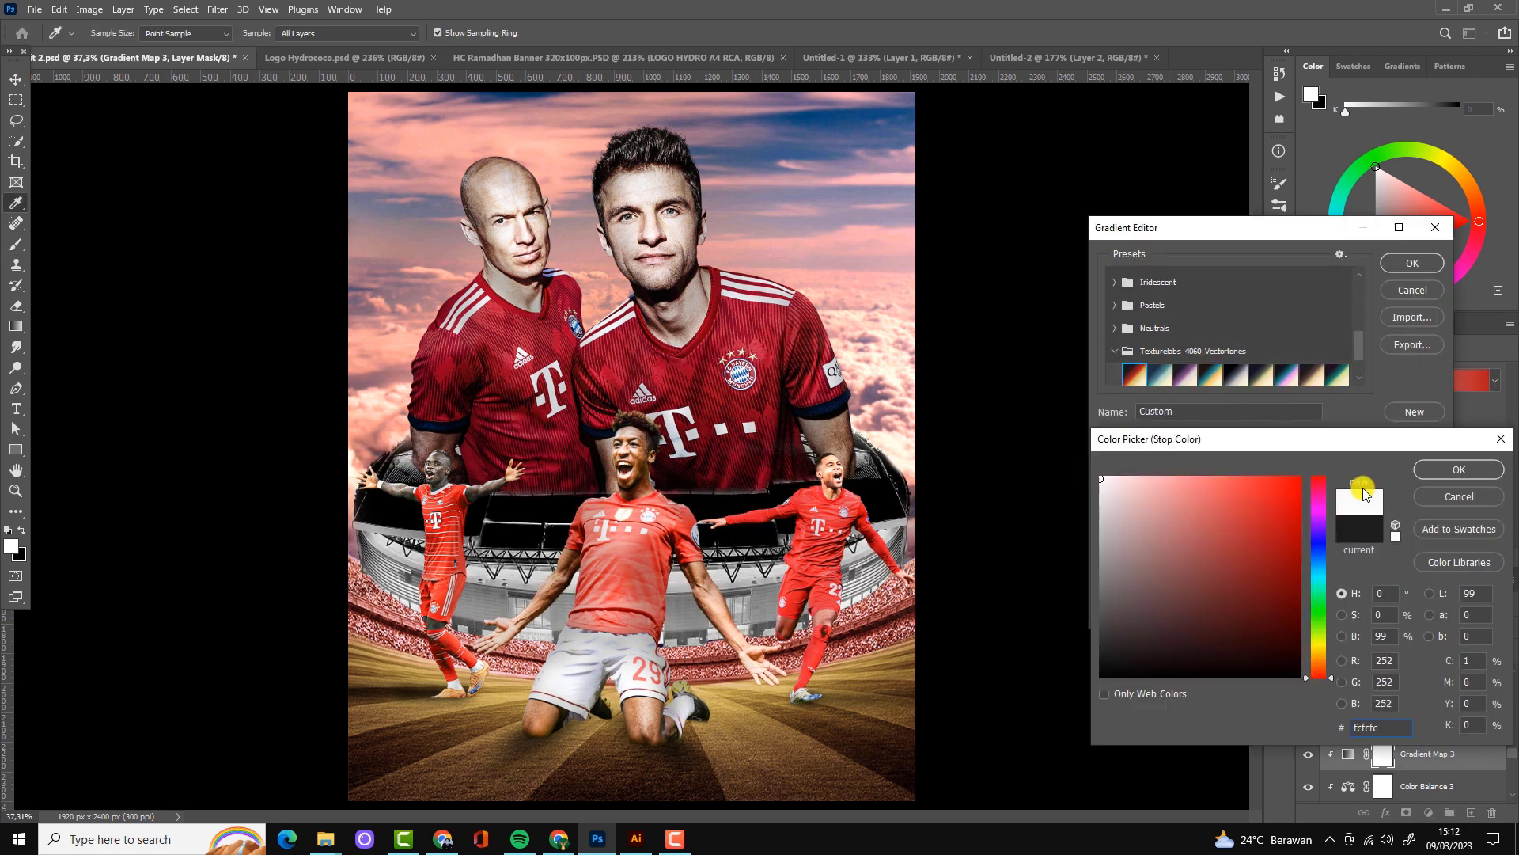
{"action": "key", "text": "Return"}
{"action": "key", "text": "Return"}
{"action": "left_click", "coordinate": [1349, 628]}
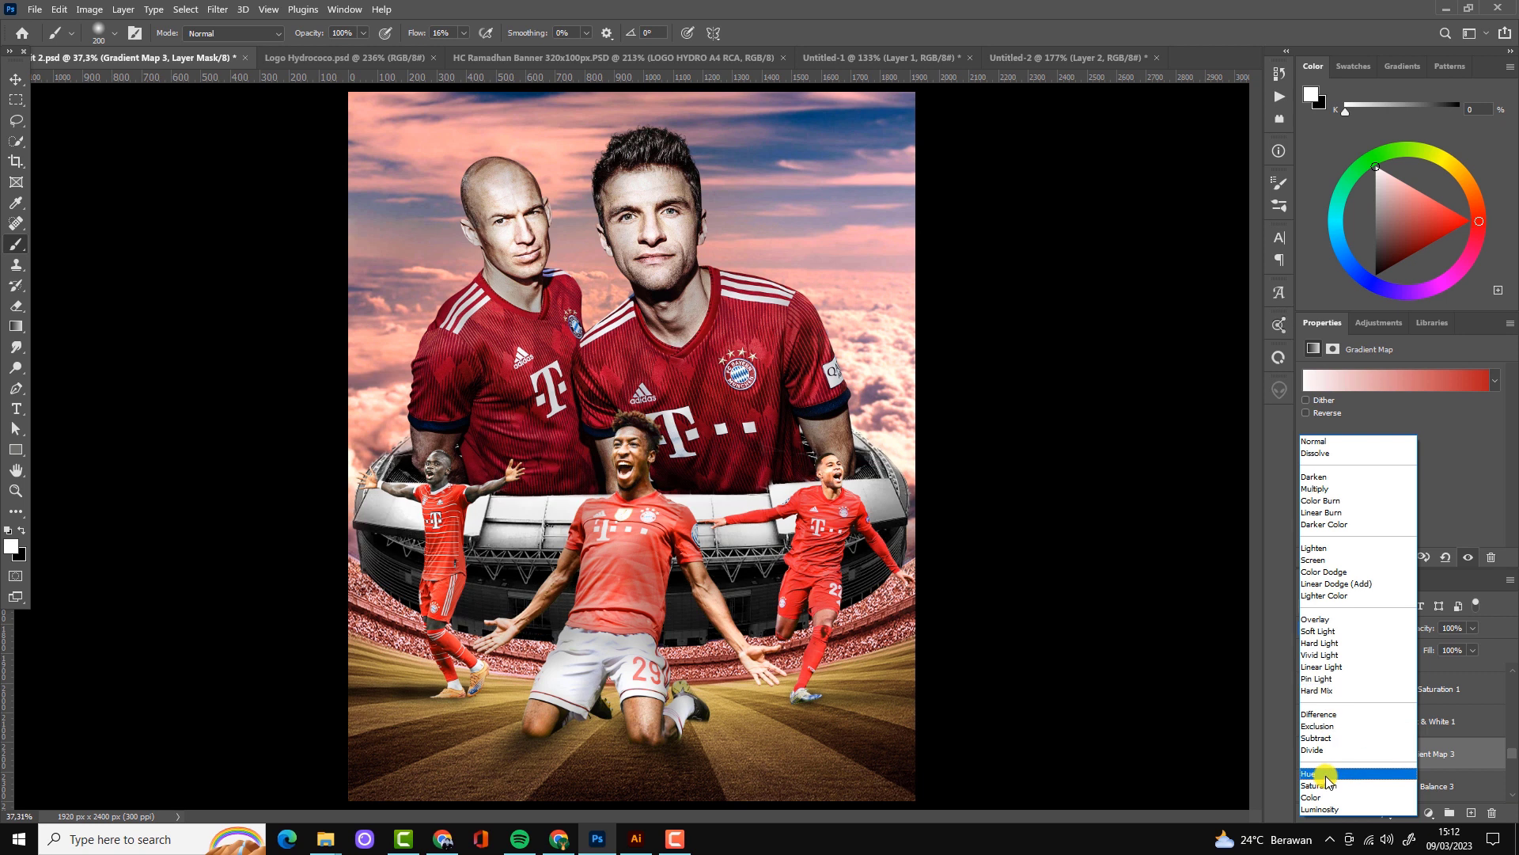
{"action": "left_click", "coordinate": [1311, 797]}
{"action": "left_click_drag", "start_coordinate": [1473, 627], "coordinate": [1401, 647]}
Add a colorized Hue/Saturation layer with the hue shifted to +126
{"action": "left_click", "coordinate": [1429, 814]}
{"action": "left_click", "coordinate": [1456, 609]}
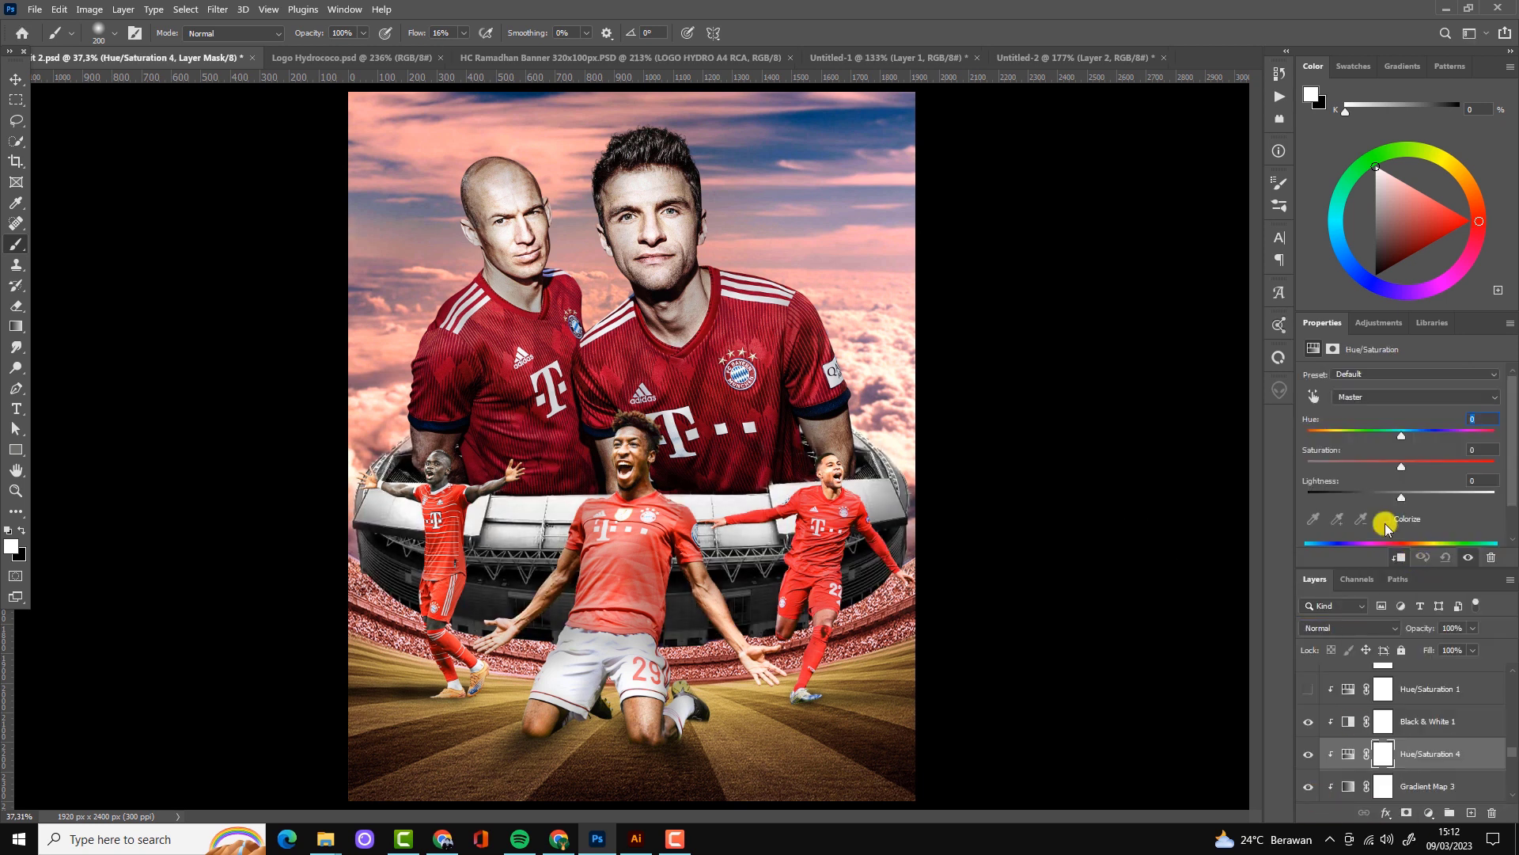
{"action": "left_click", "coordinate": [1387, 518]}
{"action": "left_click_drag", "start_coordinate": [1310, 430], "coordinate": [1404, 435]}
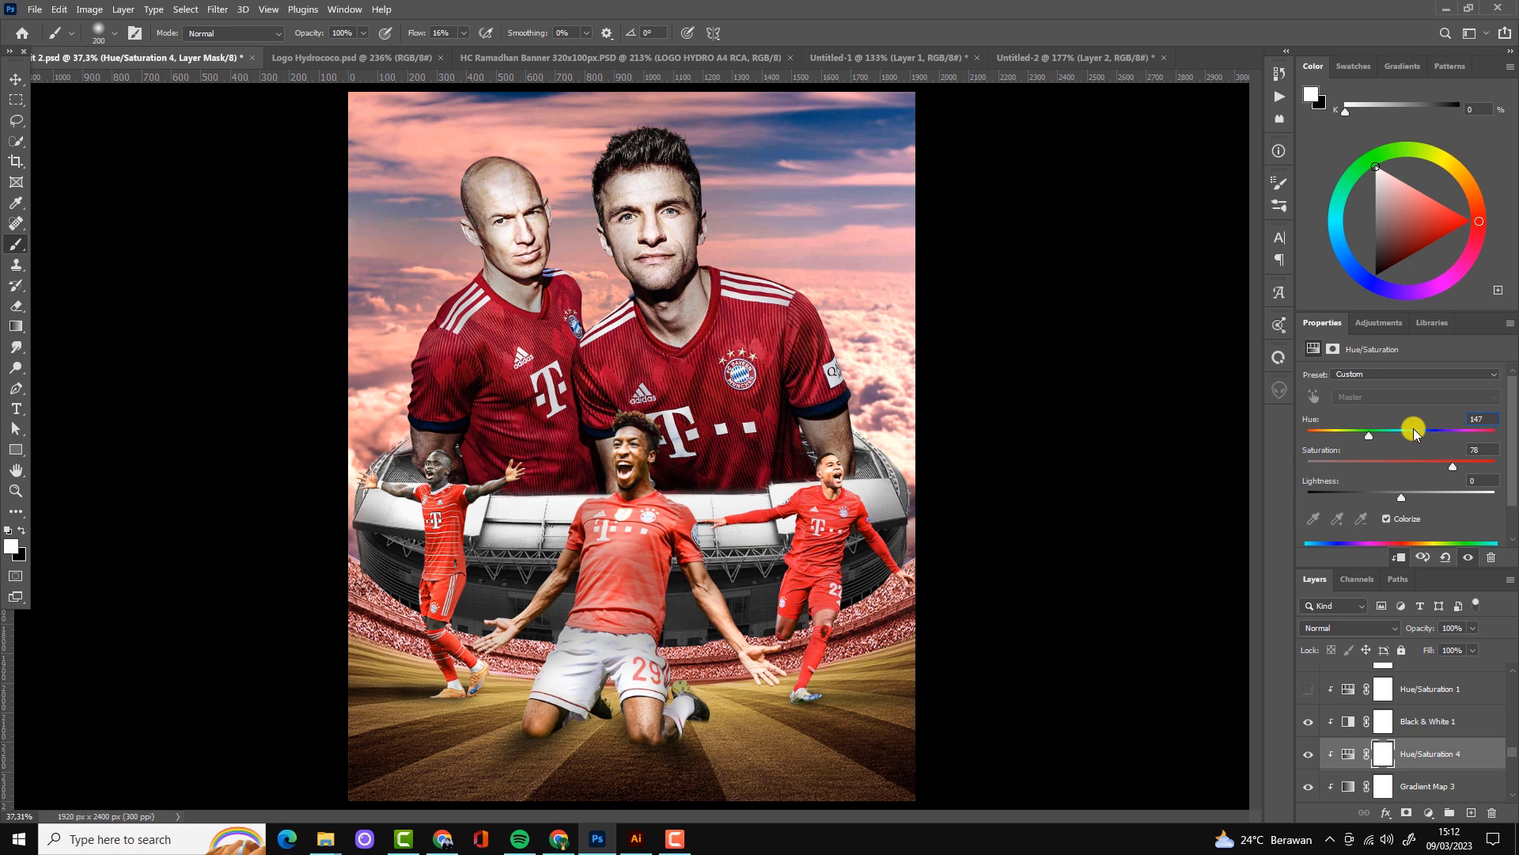
{"action": "scroll", "coordinate": [1390, 679], "scroll_direction": "down", "scroll_amount": 1}
{"action": "scroll", "coordinate": [1373, 738], "scroll_direction": "down", "scroll_amount": 1}
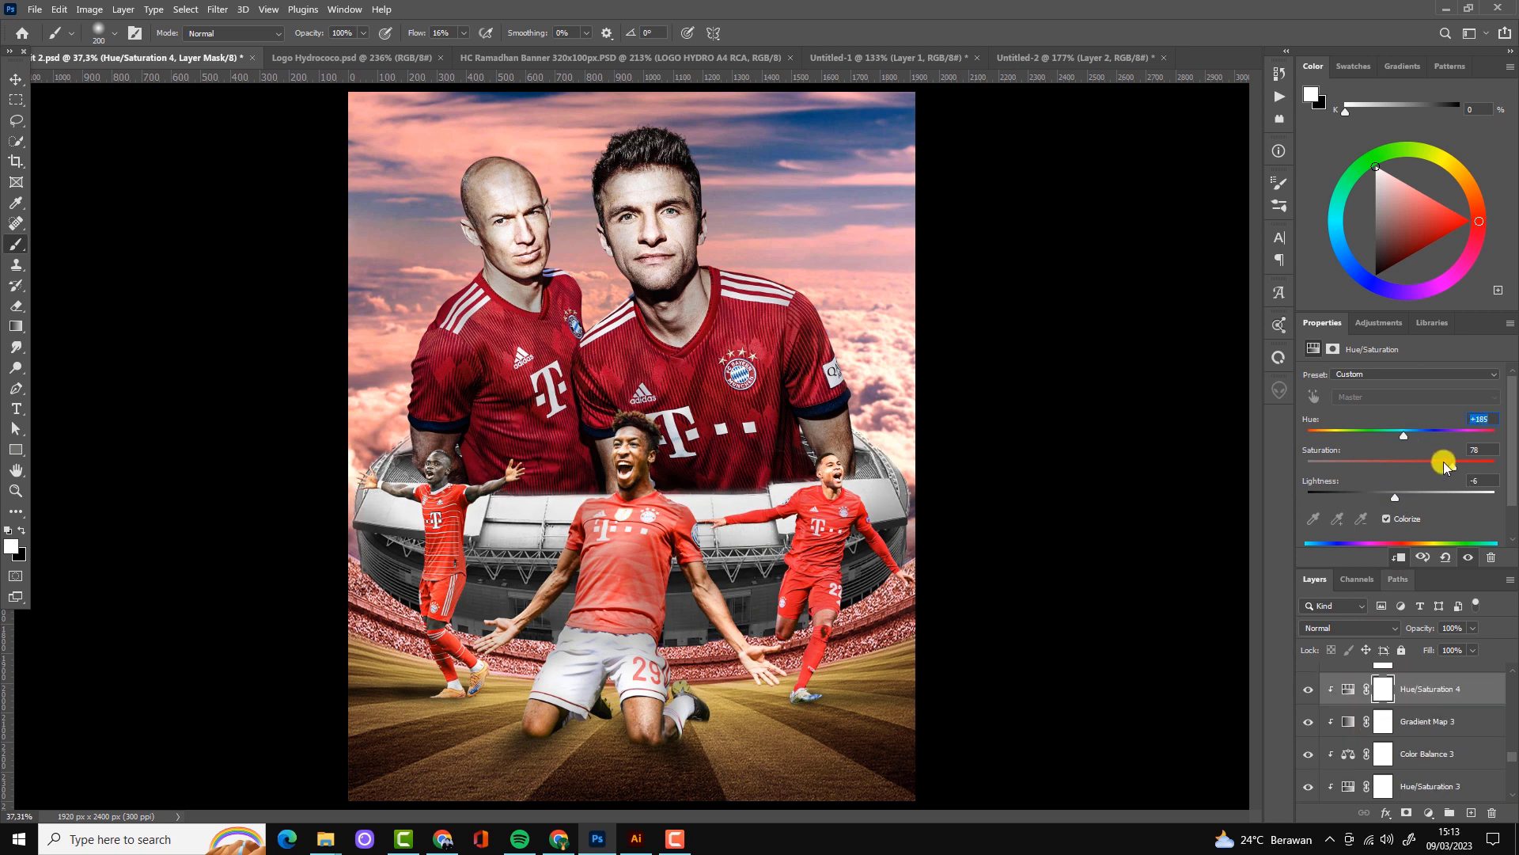
{"action": "scroll", "coordinate": [1346, 692], "scroll_direction": "down", "scroll_amount": 2}
{"action": "left_click", "coordinate": [1380, 716]}
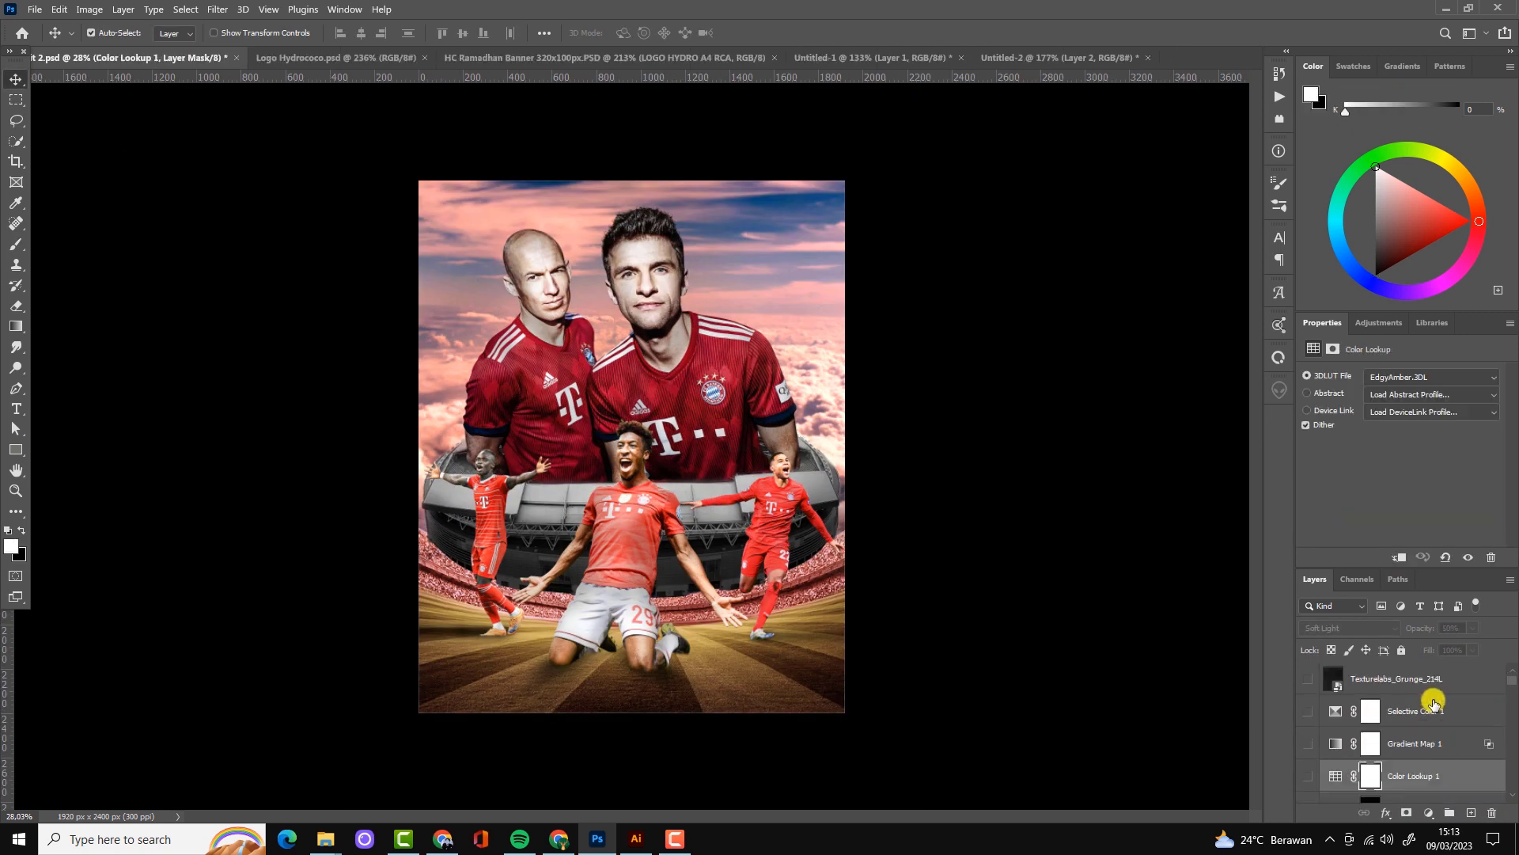
Add a red-and-blue Vectortones Gradient Map with Blend If underlying black at 41, in Multiply
{"action": "left_click", "coordinate": [1429, 813]}
{"action": "left_click", "coordinate": [1503, 383]}
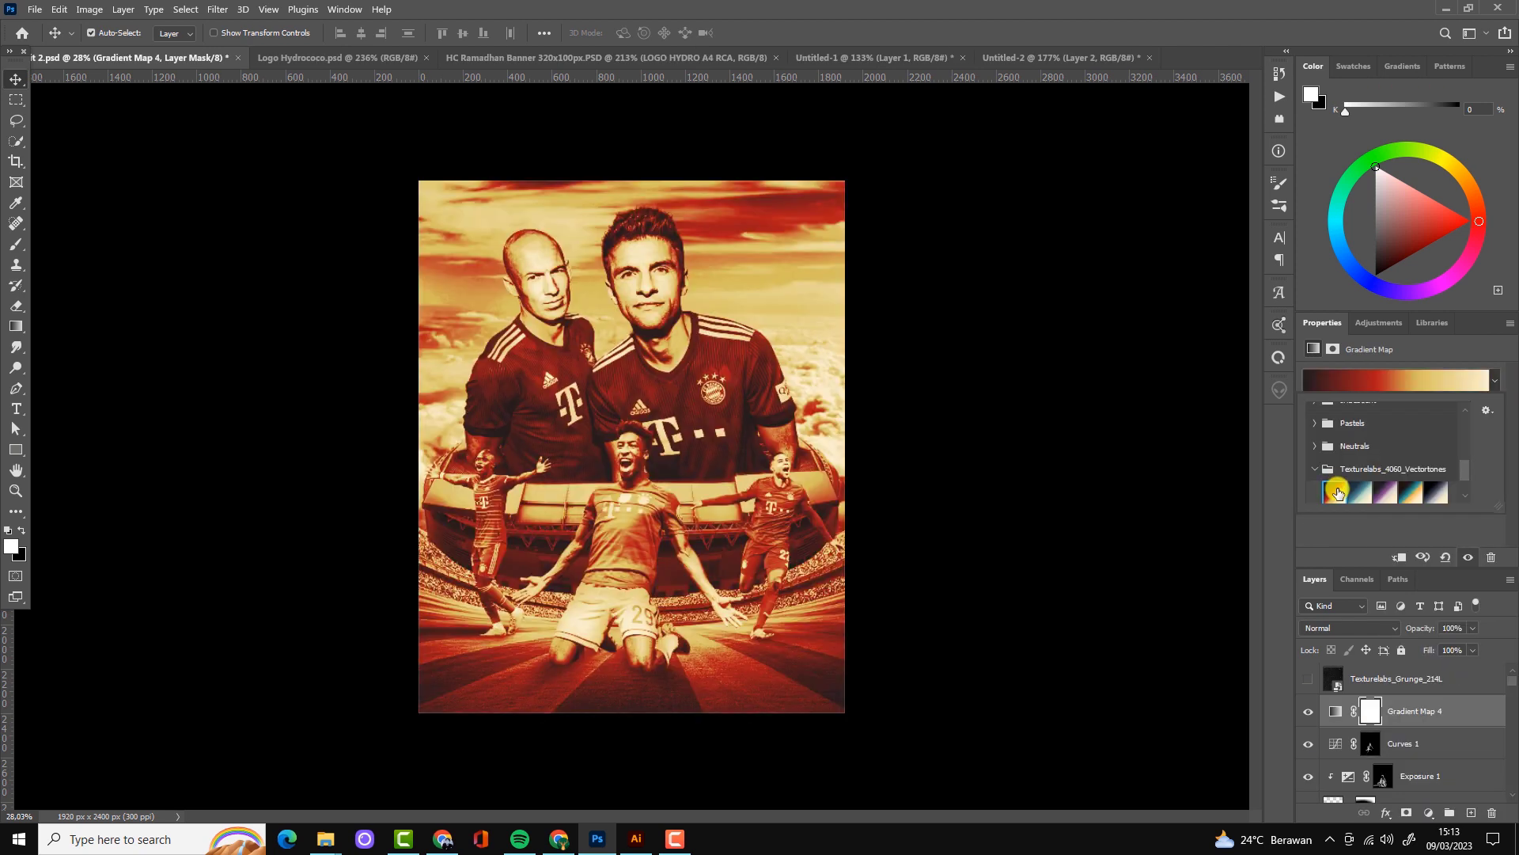
{"action": "left_click", "coordinate": [1373, 495]}
{"action": "left_click", "coordinate": [1432, 486]}
{"action": "left_click", "coordinate": [1335, 457]}
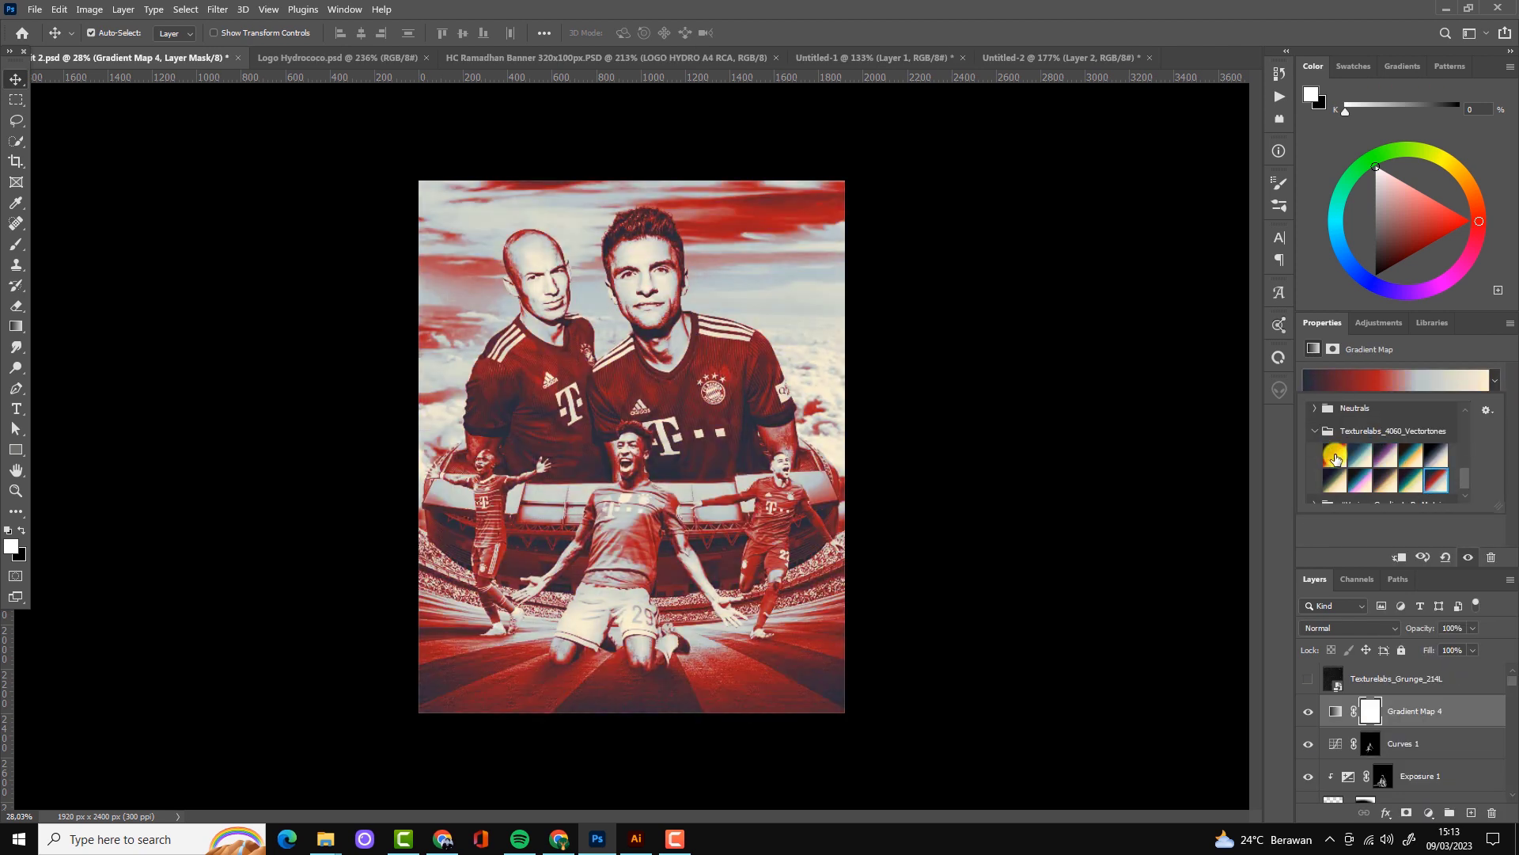
{"action": "double_click", "coordinate": [1465, 712]}
{"action": "left_click_drag", "start_coordinate": [993, 746], "coordinate": [1026, 747]}
{"action": "key", "text": "Return"}
{"action": "left_click", "coordinate": [1350, 627]}
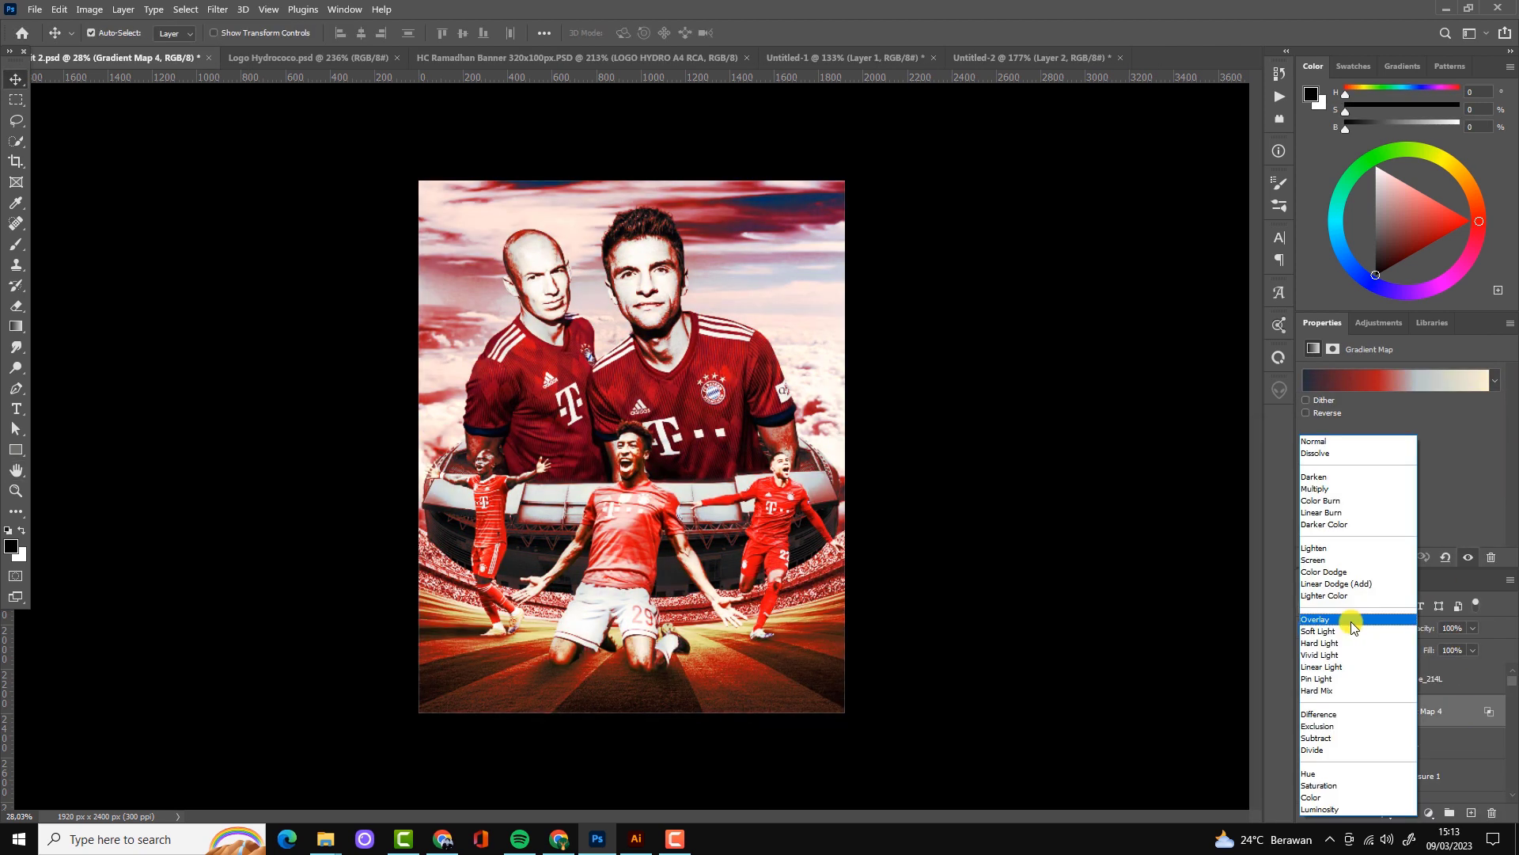
{"action": "left_click", "coordinate": [1329, 489]}
{"action": "scroll", "coordinate": [835, 404], "scroll_direction": "up", "scroll_amount": 1}
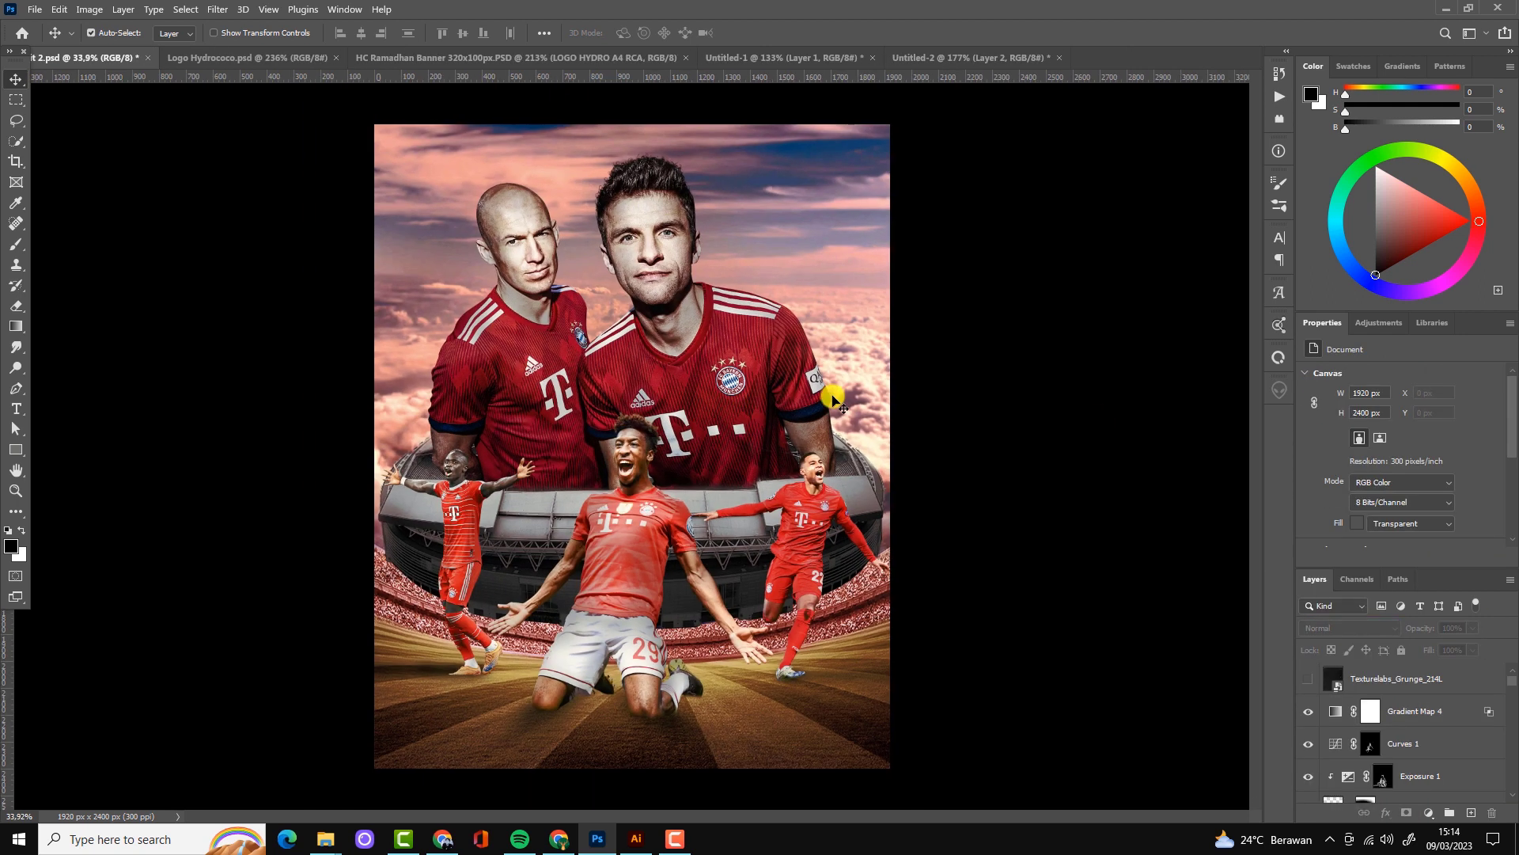
Add a white Solid Color fill in Color Dodge, split its Blend If sliders, and invert its mask
{"action": "left_click", "coordinate": [1428, 813]}
{"action": "left_click", "coordinate": [1423, 537]}
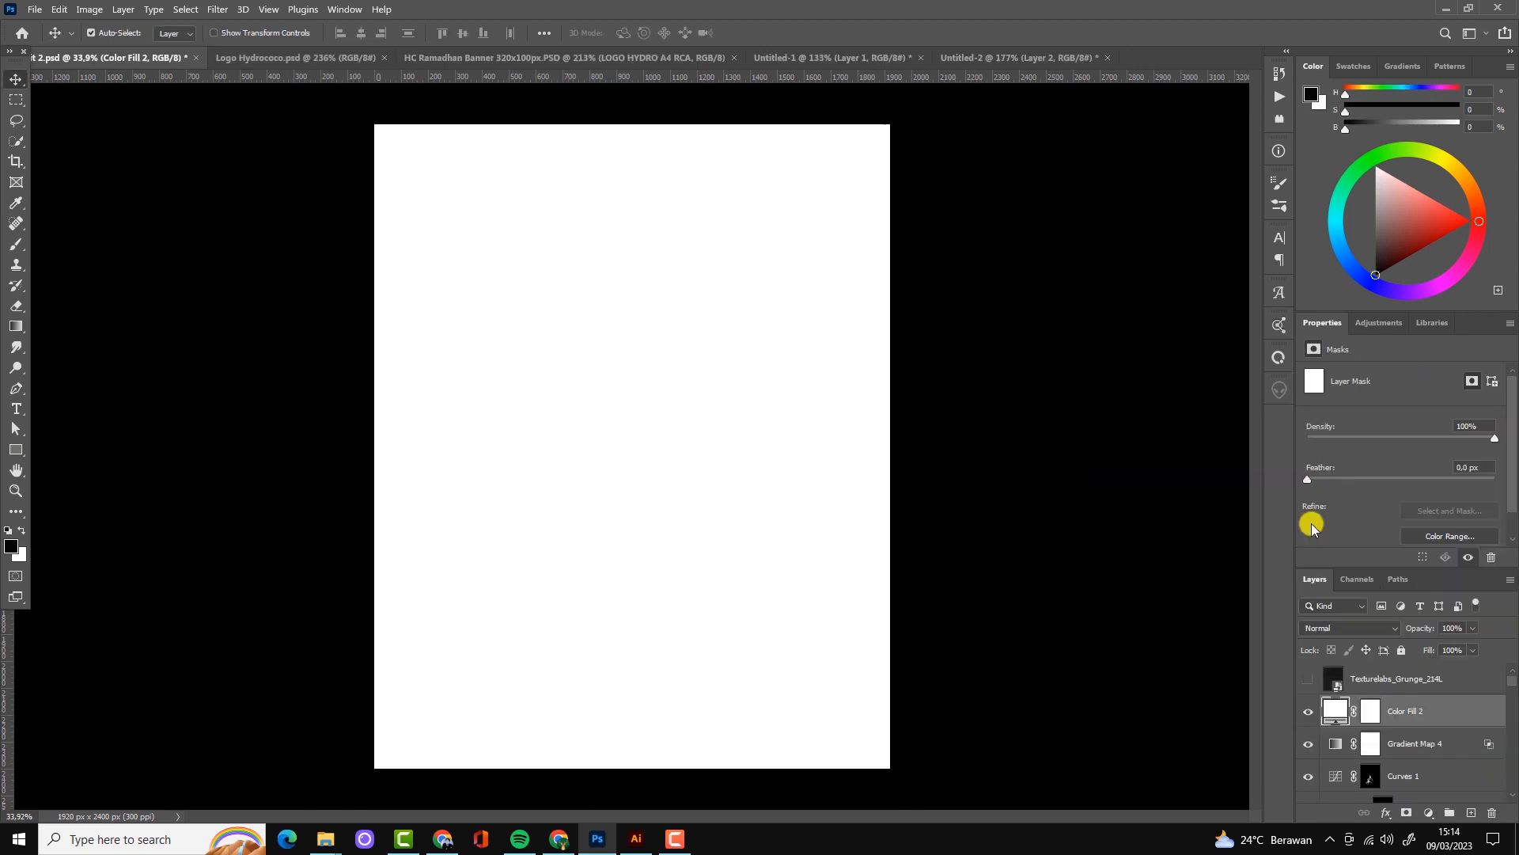
{"action": "left_click", "coordinate": [1345, 627]}
{"action": "left_click", "coordinate": [1330, 572]}
{"action": "double_click", "coordinate": [1371, 709]}
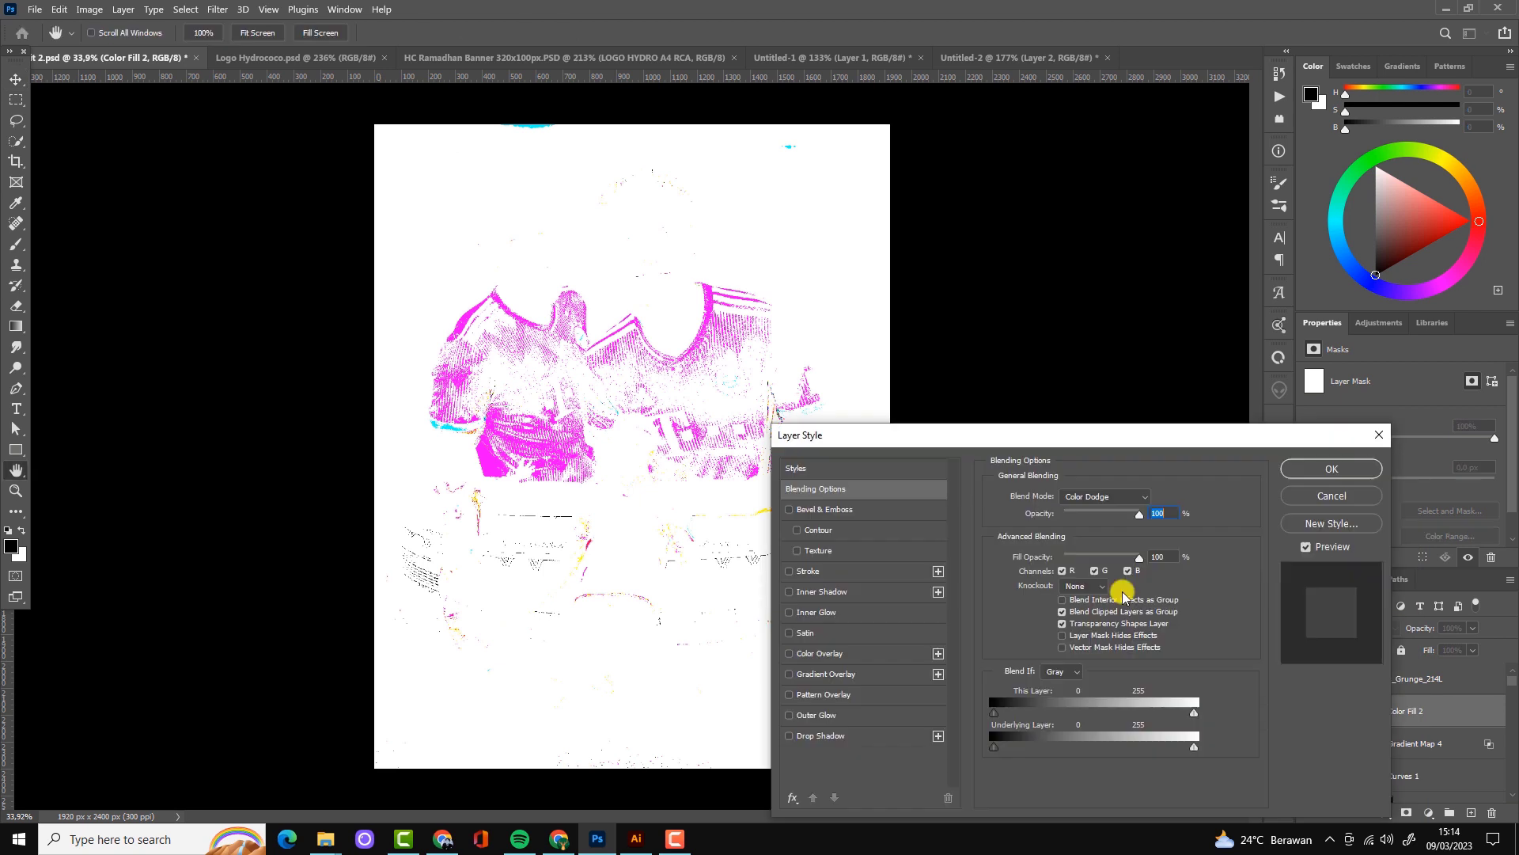
{"action": "left_click_drag", "start_coordinate": [994, 747], "coordinate": [1036, 746]}
{"action": "left_click", "coordinate": [1331, 468]}
{"action": "key", "text": "ctrl+i"}
Paint soft white highlights at 4% flow onto the players' faces and legs
{"action": "left_click", "coordinate": [15, 244]}
{"action": "key", "text": "x"}
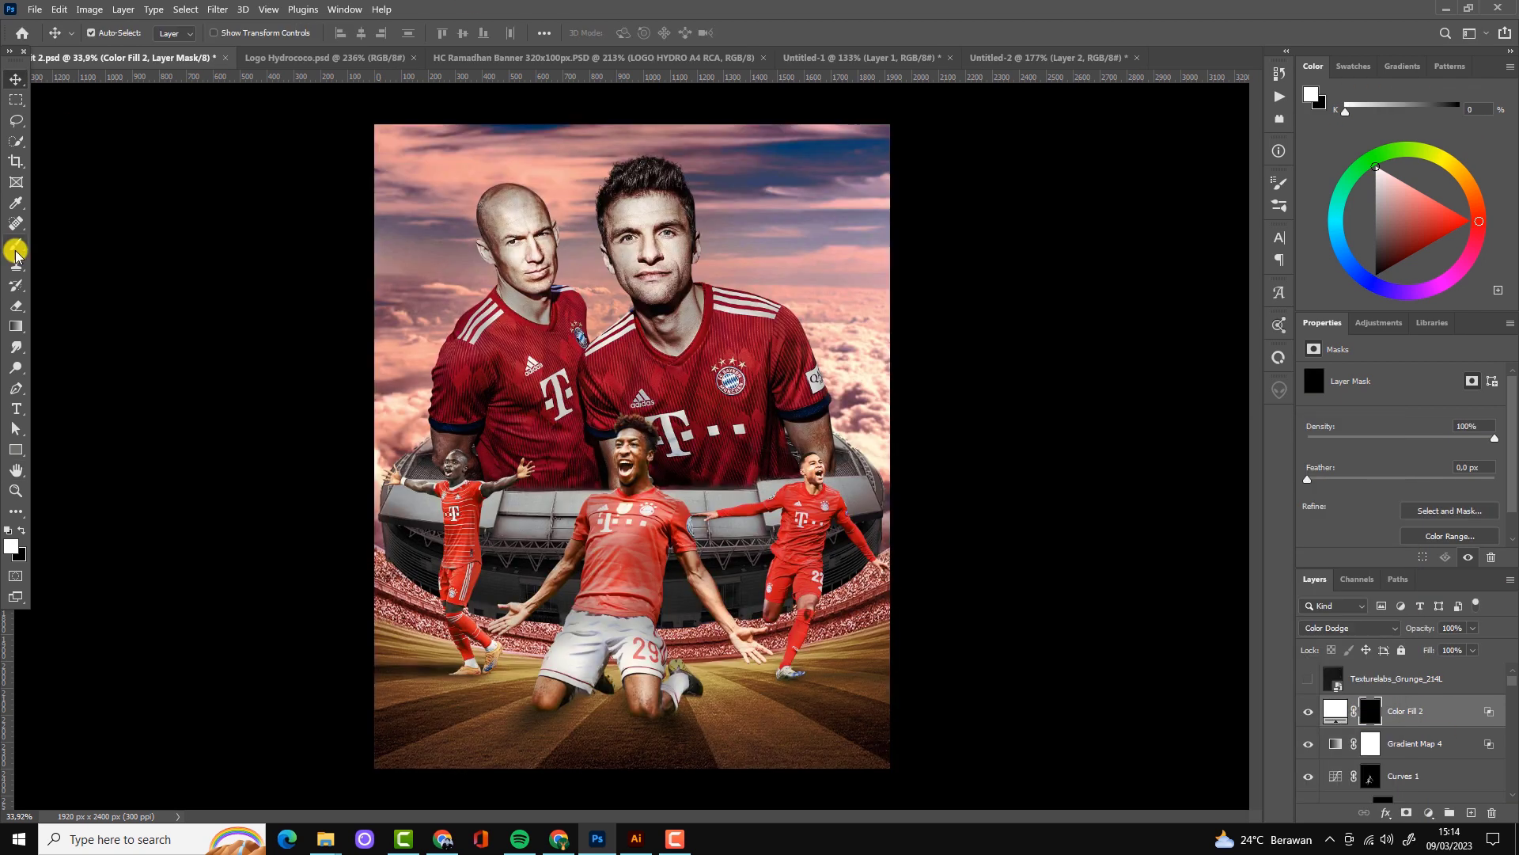
{"action": "left_click", "coordinate": [464, 33]}
{"action": "left_click_drag", "start_coordinate": [455, 52], "coordinate": [458, 51]}
{"action": "scroll", "coordinate": [494, 206], "scroll_direction": "up", "scroll_amount": 3}
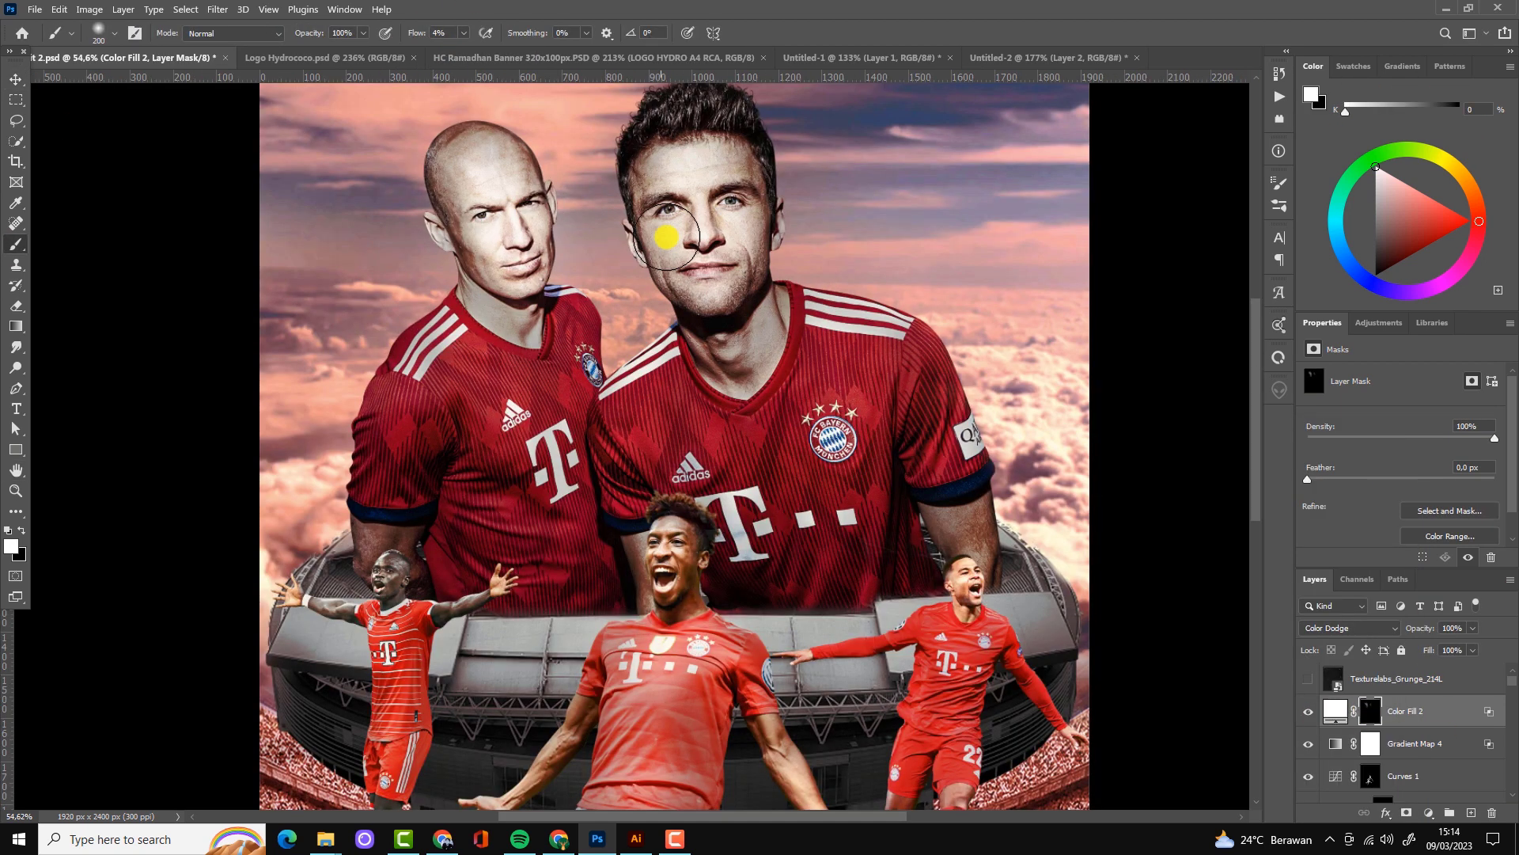
{"action": "left_click_drag", "start_coordinate": [667, 236], "coordinate": [758, 185]}
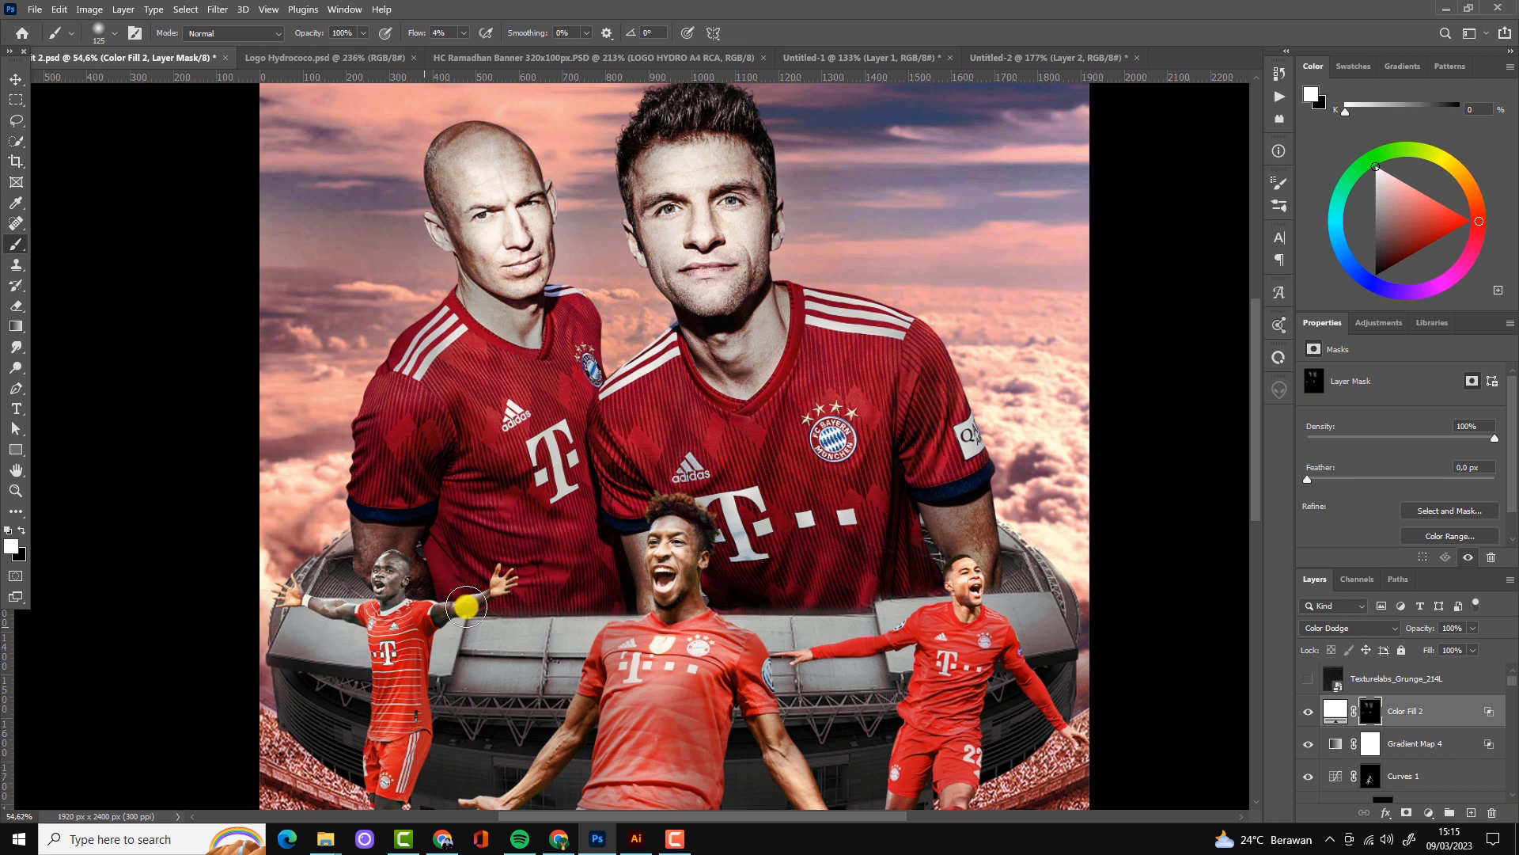
{"action": "scroll", "coordinate": [466, 606], "scroll_direction": "down", "scroll_amount": 2}
{"action": "scroll", "coordinate": [789, 583], "scroll_direction": "down", "scroll_amount": 3}
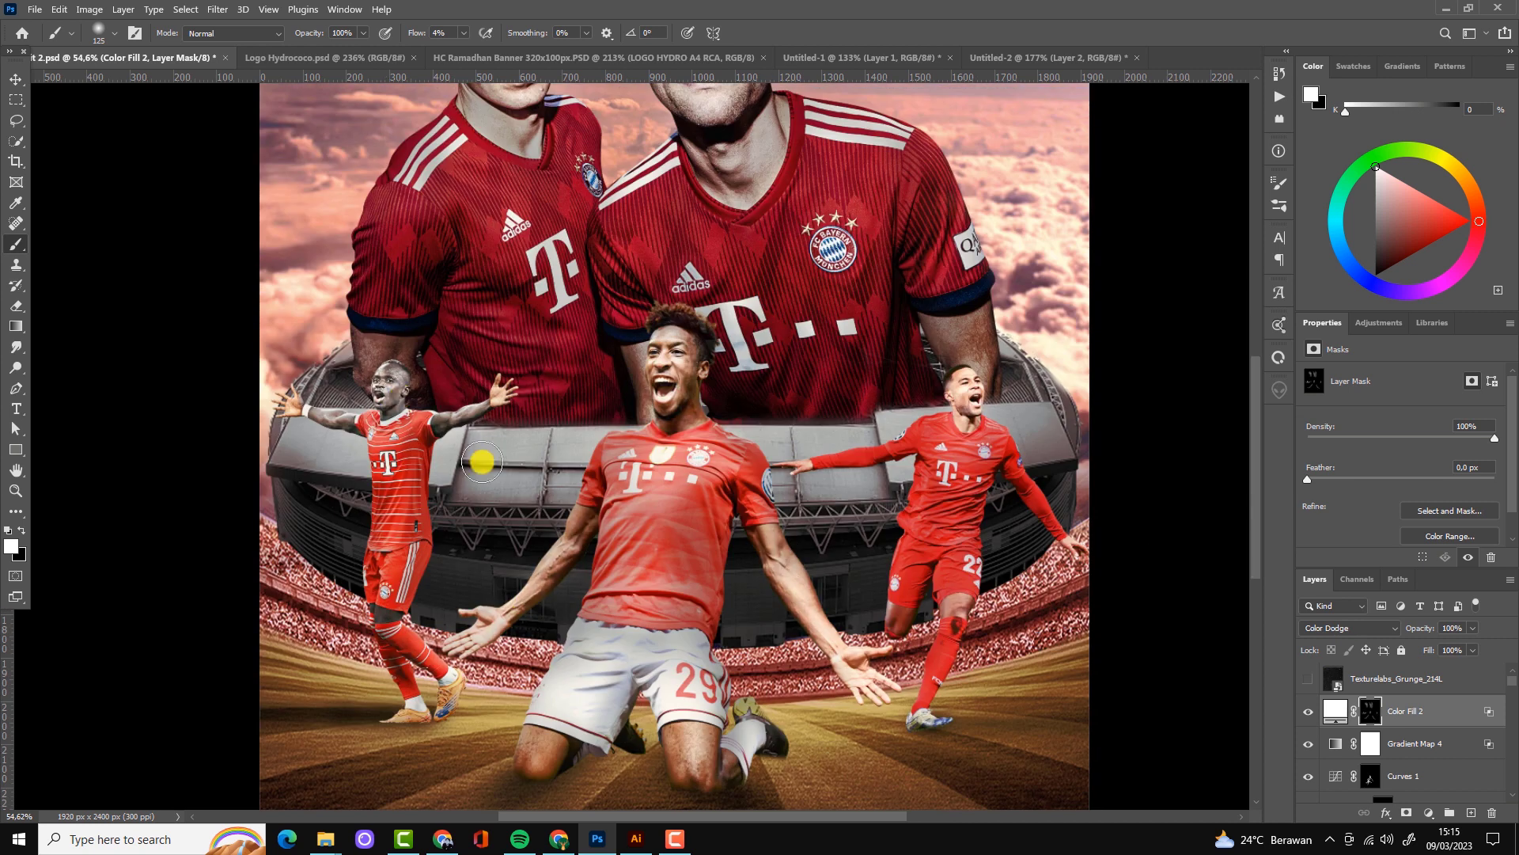
{"action": "left_click_drag", "start_coordinate": [482, 462], "coordinate": [372, 559]}
{"action": "scroll", "coordinate": [767, 679], "scroll_direction": "down", "scroll_amount": 2}
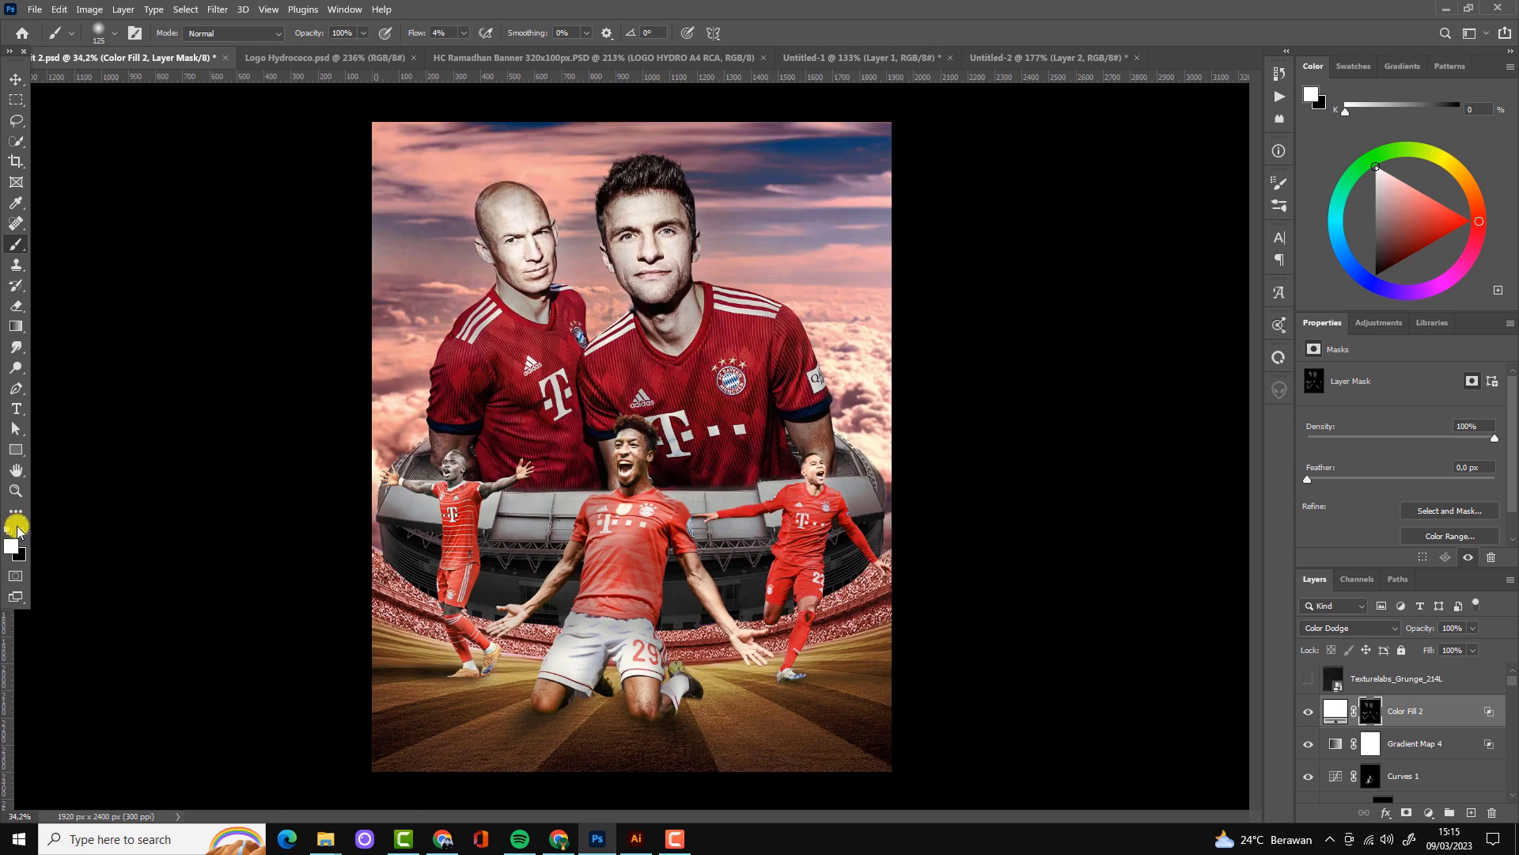
{"action": "left_click", "coordinate": [16, 529]}
{"action": "scroll", "coordinate": [932, 414], "scroll_direction": "down", "scroll_amount": 2}
{"action": "scroll", "coordinate": [831, 380], "scroll_direction": "up", "scroll_amount": 2}
Add a Gradient Map with a red preset, blended in Overlay
{"action": "key", "text": "v"}
{"action": "left_click", "coordinate": [1428, 812]}
{"action": "left_click", "coordinate": [1417, 793]}
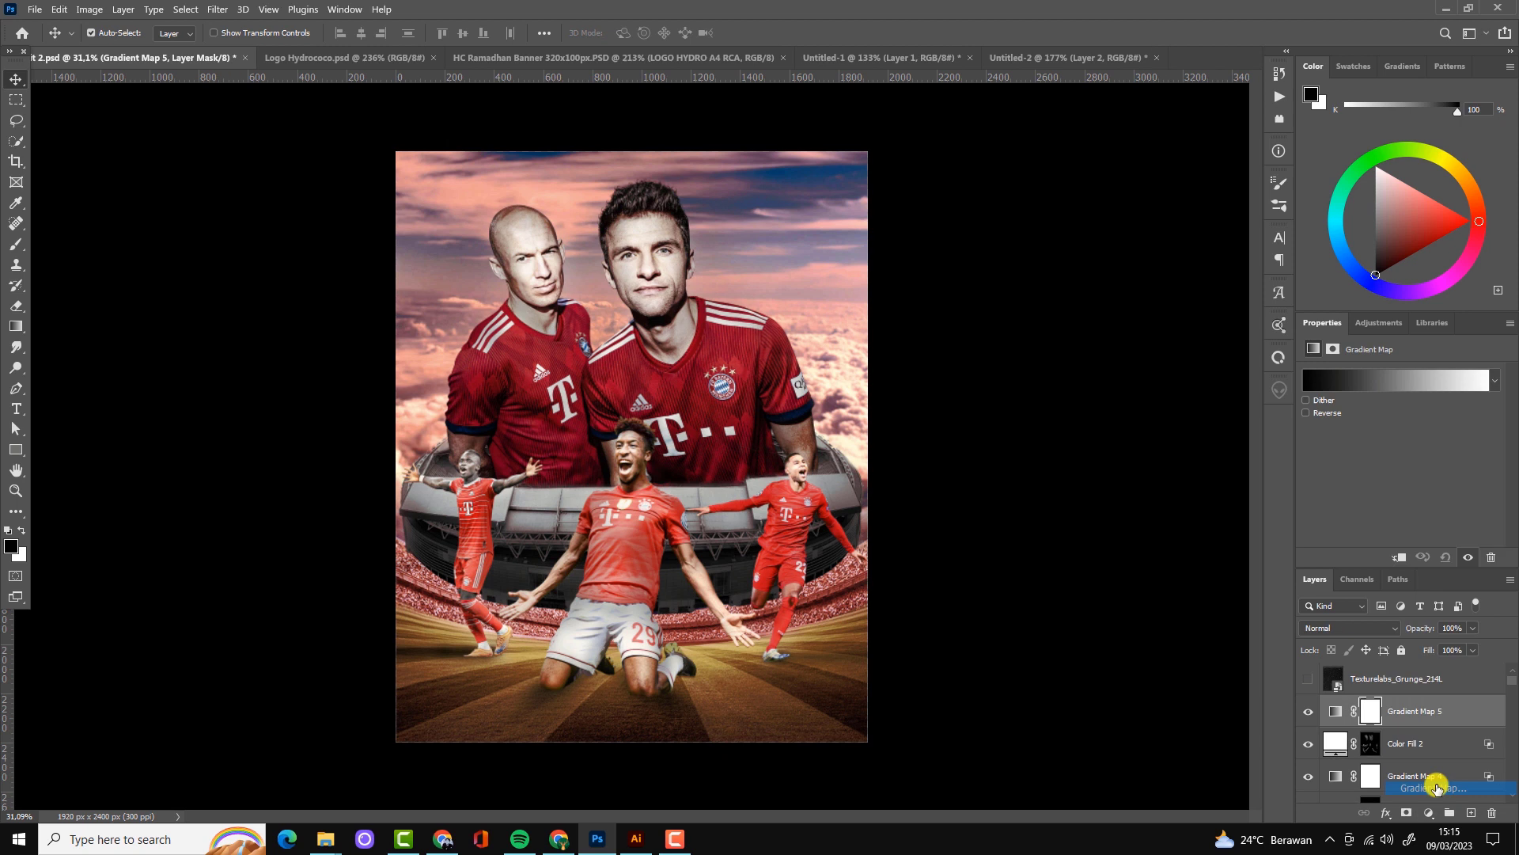
{"action": "left_click", "coordinate": [1494, 381]}
{"action": "scroll", "coordinate": [1409, 480], "scroll_direction": "down", "scroll_amount": 3}
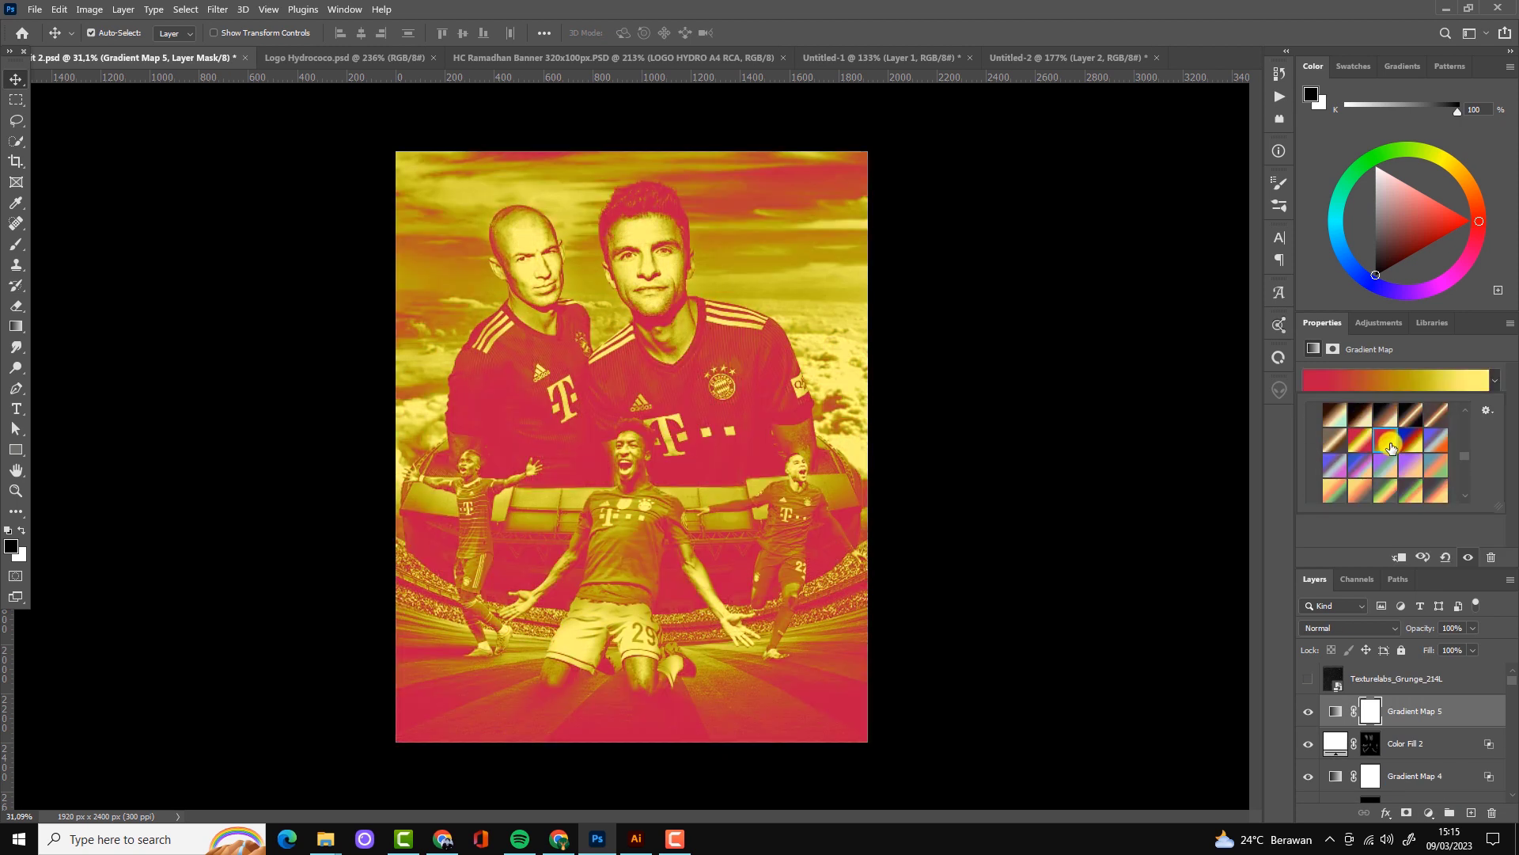
{"action": "left_click", "coordinate": [1335, 440]}
{"action": "left_click", "coordinate": [1349, 627]}
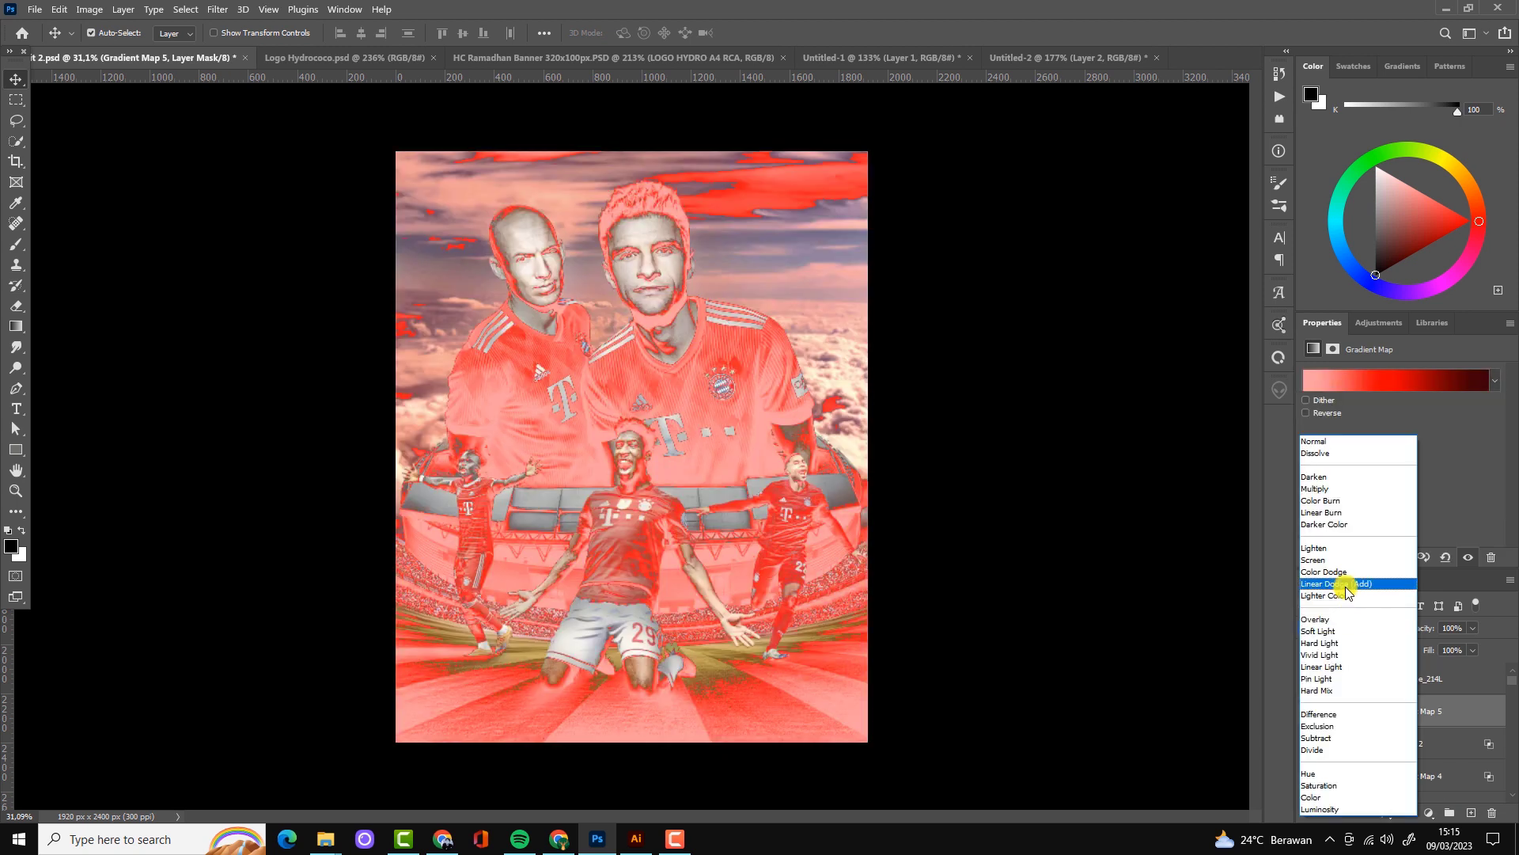
{"action": "left_click", "coordinate": [1342, 621]}
Split Gradient Map 5's Blend If underlying slider and lower its fill to 35%
{"action": "double_click", "coordinate": [1486, 717]}
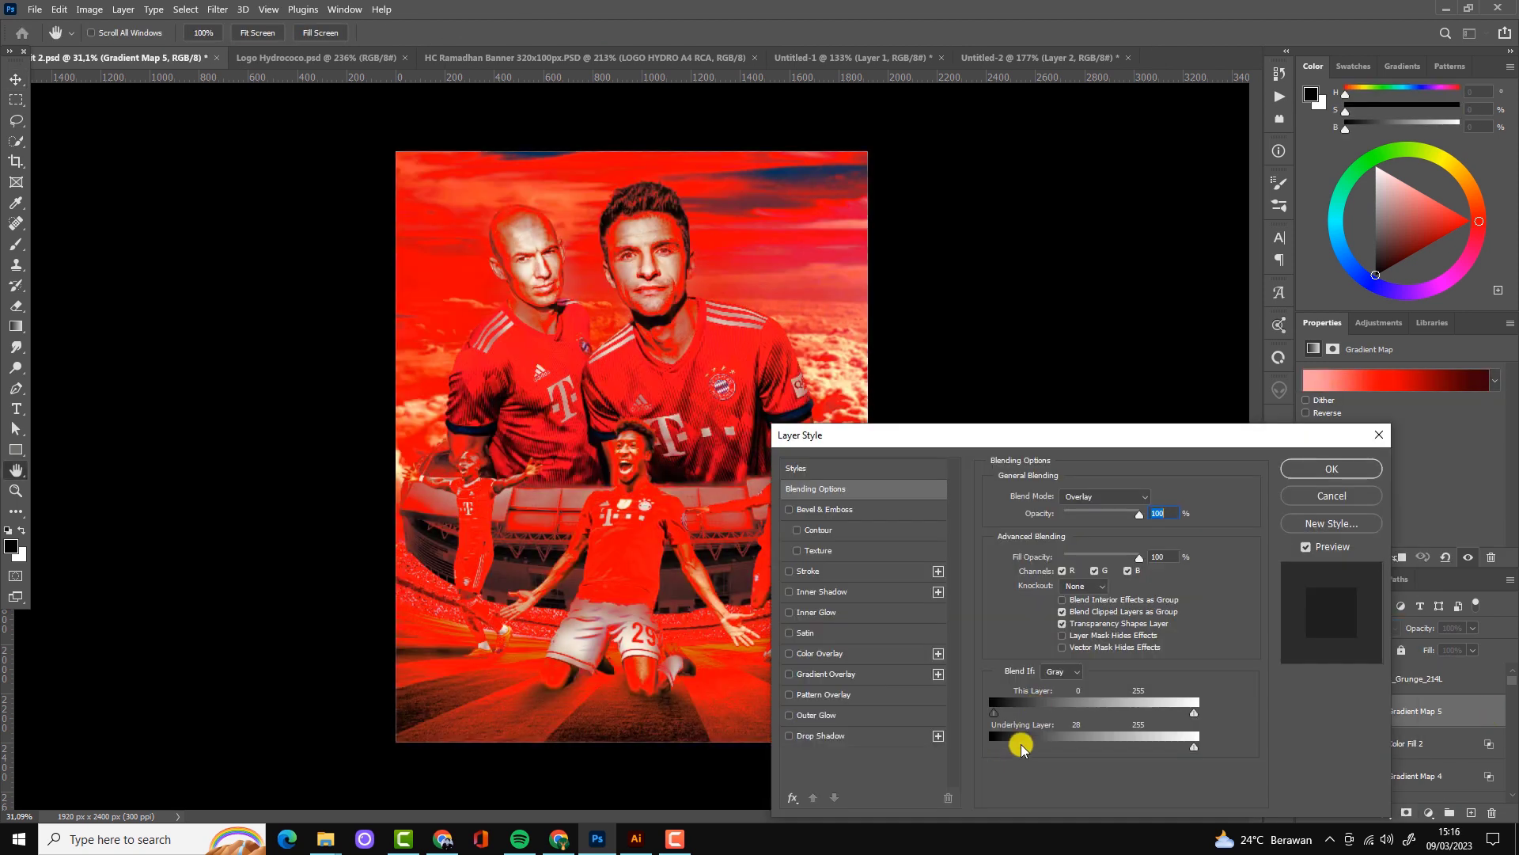
{"action": "left_click_drag", "start_coordinate": [1021, 744], "coordinate": [1077, 747]}
{"action": "left_click", "coordinate": [1331, 469]}
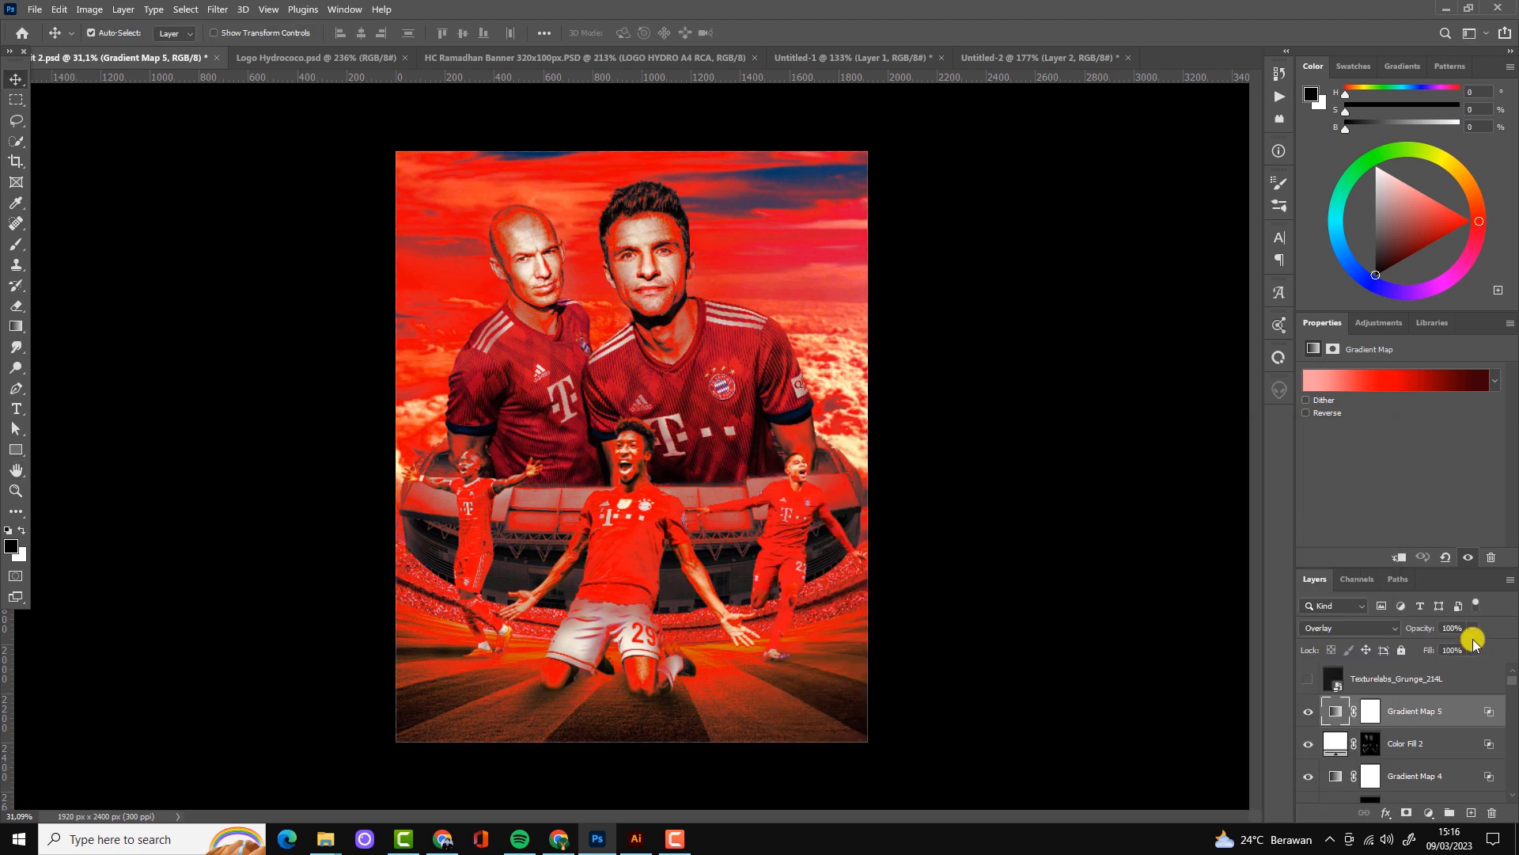
{"action": "left_click", "coordinate": [1472, 650]}
{"action": "left_click_drag", "start_coordinate": [1476, 667], "coordinate": [1429, 670]}
{"action": "left_click", "coordinate": [1307, 711]}
{"action": "scroll", "coordinate": [744, 362], "scroll_direction": "up", "scroll_amount": 1}
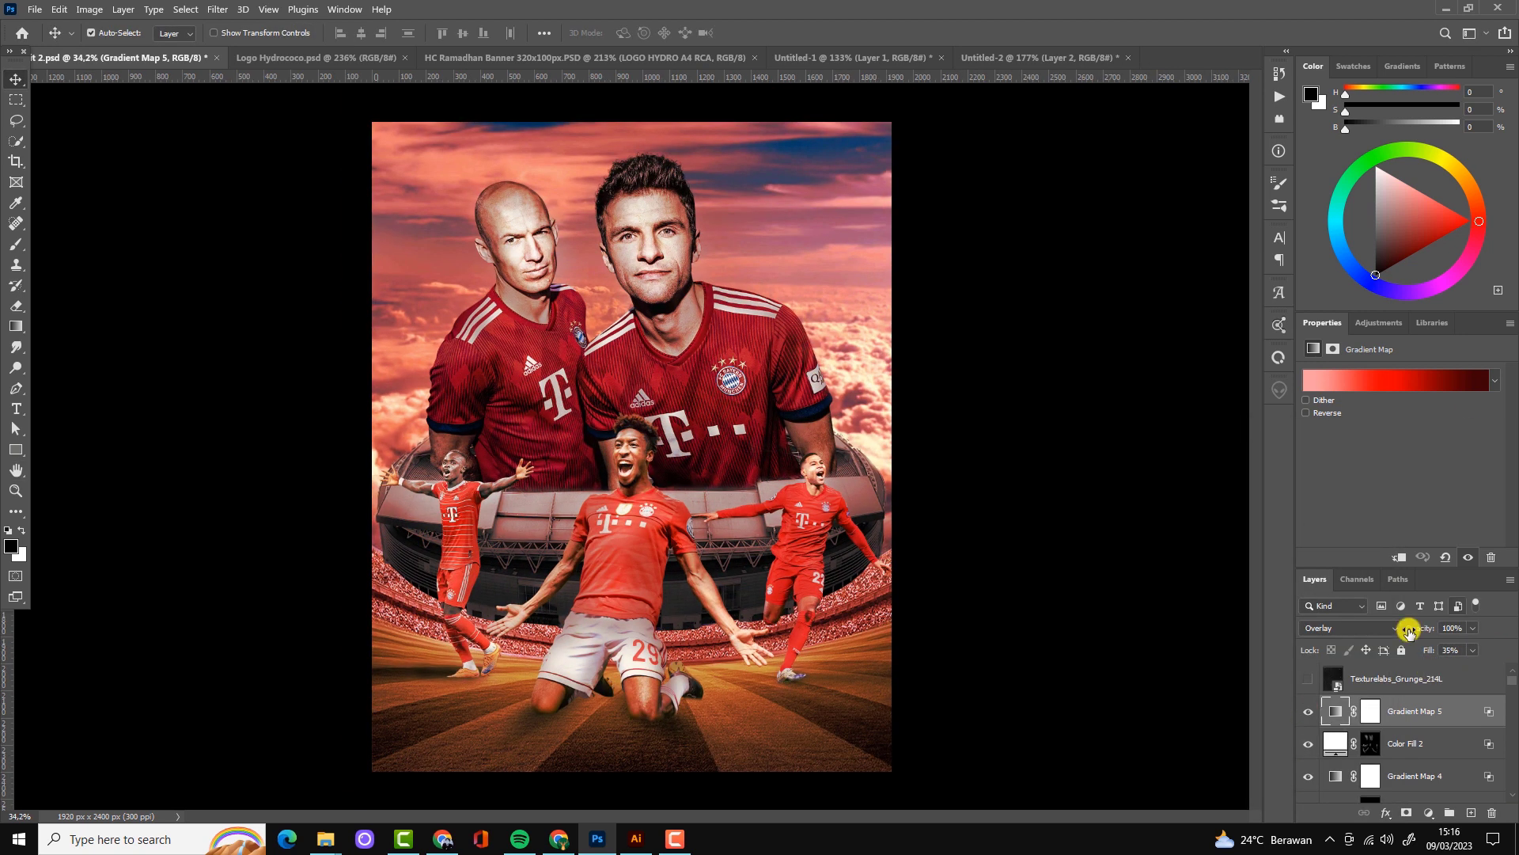
{"action": "scroll", "coordinate": [1380, 695], "scroll_direction": "down", "scroll_amount": 3}
Stretch the sky layer, Layer 5, taller to cover the top of the poster
{"action": "left_click", "coordinate": [1363, 701]}
{"action": "key", "text": "ctrl+t"}
{"action": "key", "text": "ctrl+0"}
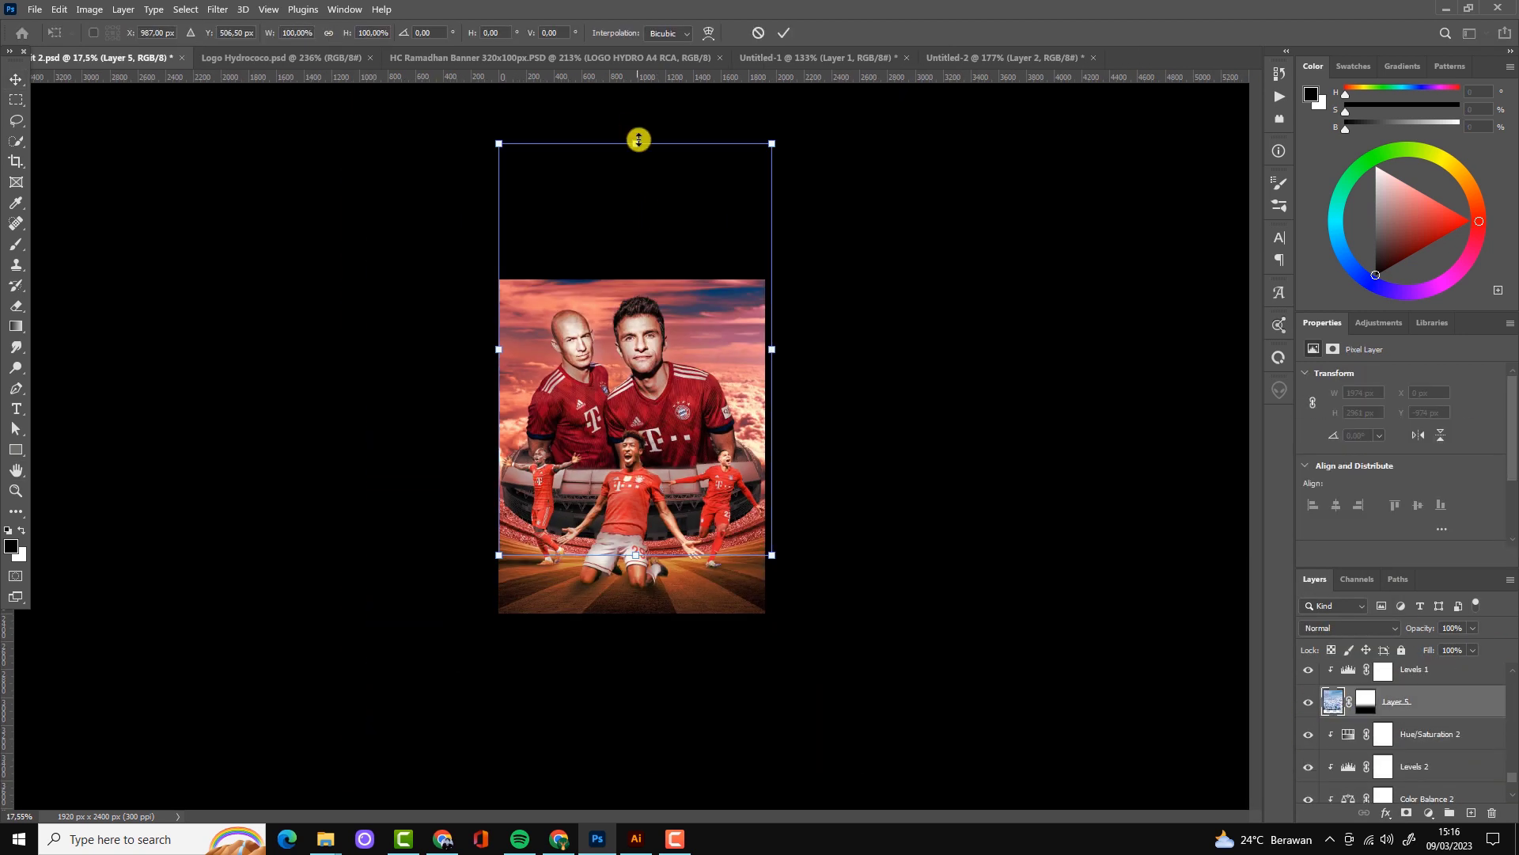
{"action": "left_click_drag", "start_coordinate": [639, 140], "coordinate": [639, 120]}
{"action": "left_click", "coordinate": [784, 33]}
{"action": "scroll", "coordinate": [847, 153], "scroll_direction": "up", "scroll_amount": 3}
{"action": "key", "text": "ctrl+0"}
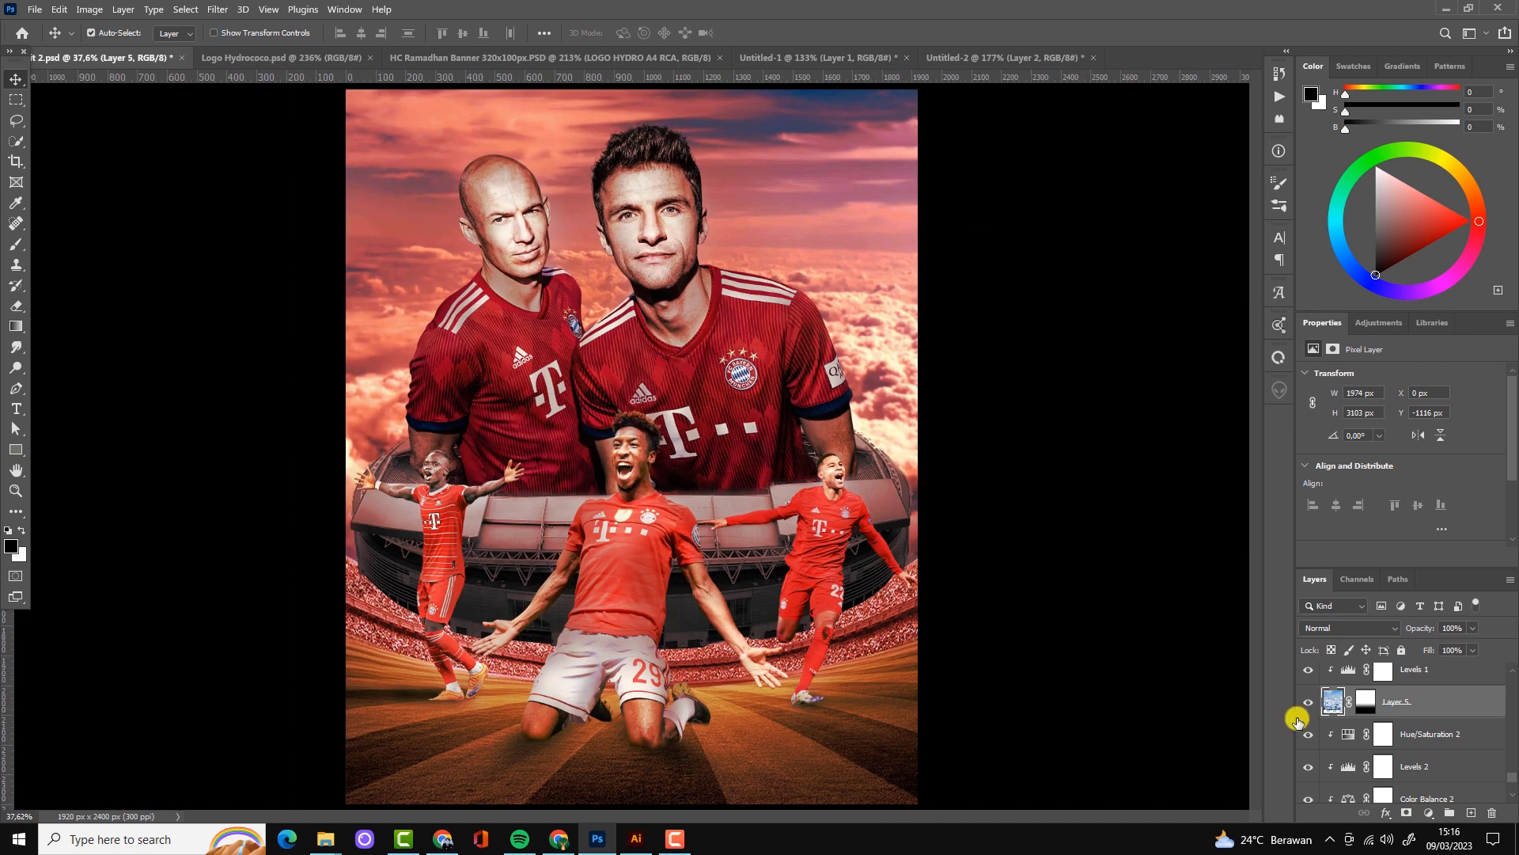
{"action": "scroll", "coordinate": [1399, 700], "scroll_direction": "up", "scroll_amount": 2}
{"action": "scroll", "coordinate": [1408, 692], "scroll_direction": "up", "scroll_amount": 2}
Stamp all visible layers into a new Layer 9 above Gradient Map 5
{"action": "left_click", "coordinate": [1305, 678]}
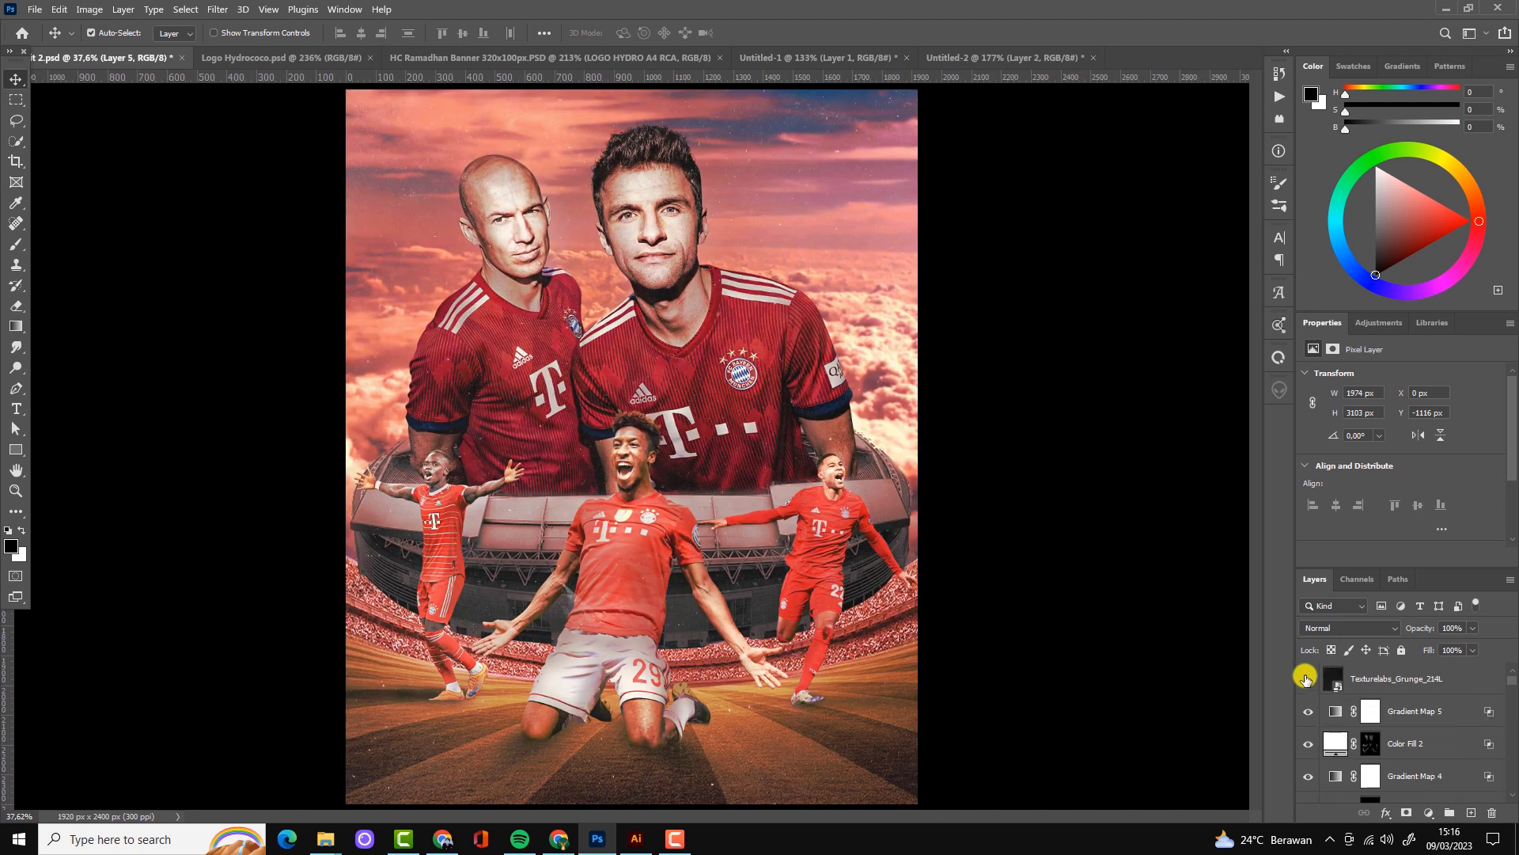
{"action": "left_click", "coordinate": [1305, 678]}
{"action": "left_click", "coordinate": [1408, 717]}
{"action": "key", "text": "ctrl+shift+alt+e"}
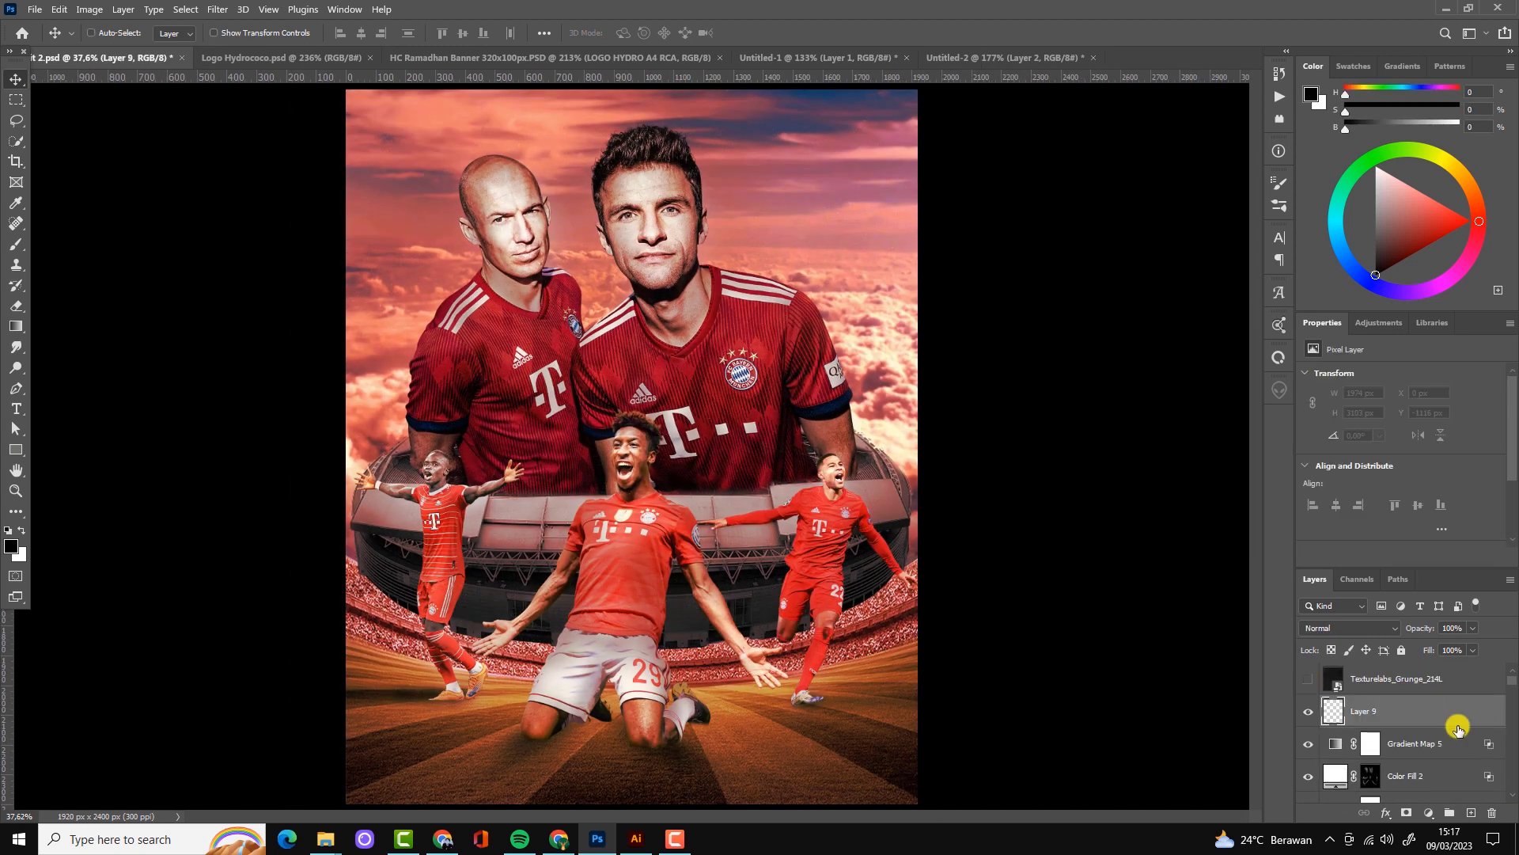
{"action": "key", "text": "alt+t"}
In Camera Raw, raise contrast, pull back highlights, deepen blacks, add clarity and saturation
{"action": "key", "text": "Escape"}
{"action": "key", "text": "ctrl+shift+a"}
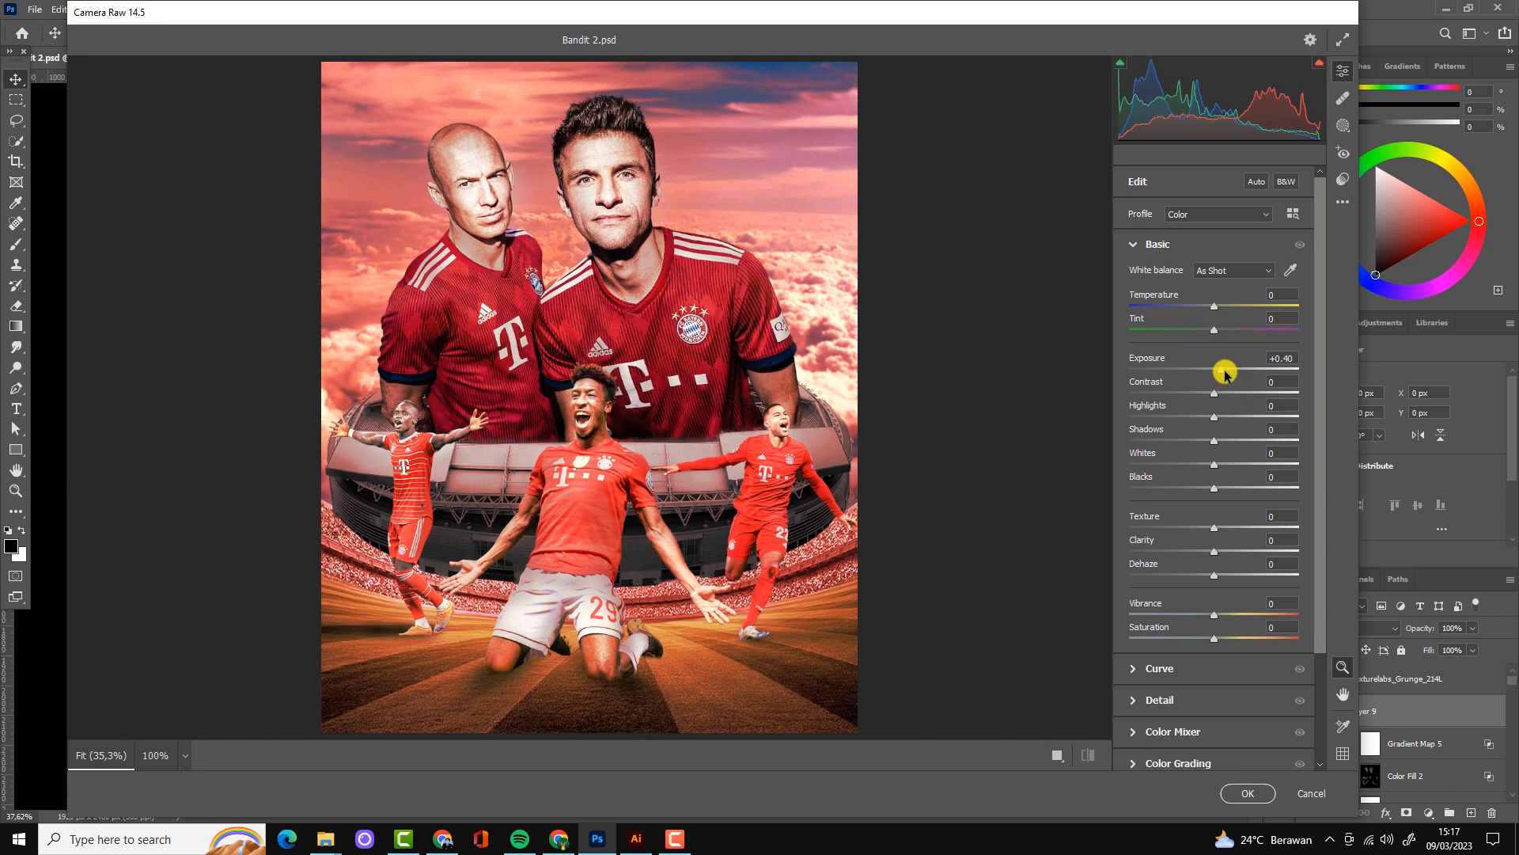
{"action": "left_click_drag", "start_coordinate": [1221, 369], "coordinate": [1229, 393]}
{"action": "mouse_move", "coordinate": [1215, 416]}
{"action": "left_mouse_down"}
{"action": "mouse_move", "coordinate": [1193, 418]}
{"action": "mouse_move", "coordinate": [1247, 441]}
{"action": "mouse_move", "coordinate": [1229, 464]}
{"action": "left_mouse_up"}
{"action": "left_click_drag", "start_coordinate": [1214, 488], "coordinate": [1181, 492]}
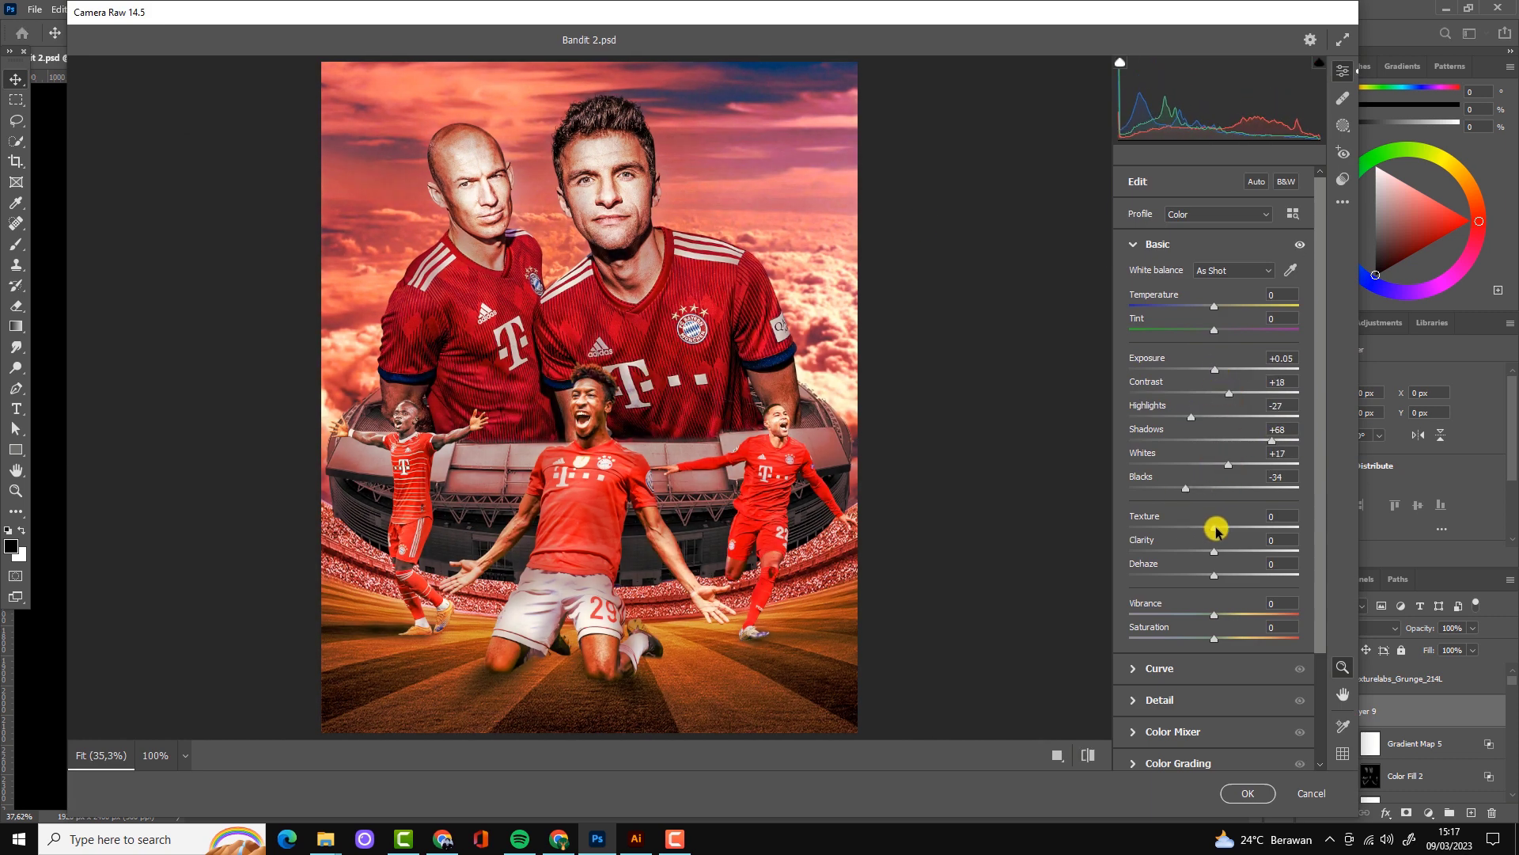
{"action": "left_click_drag", "start_coordinate": [1238, 547], "coordinate": [1234, 549]}
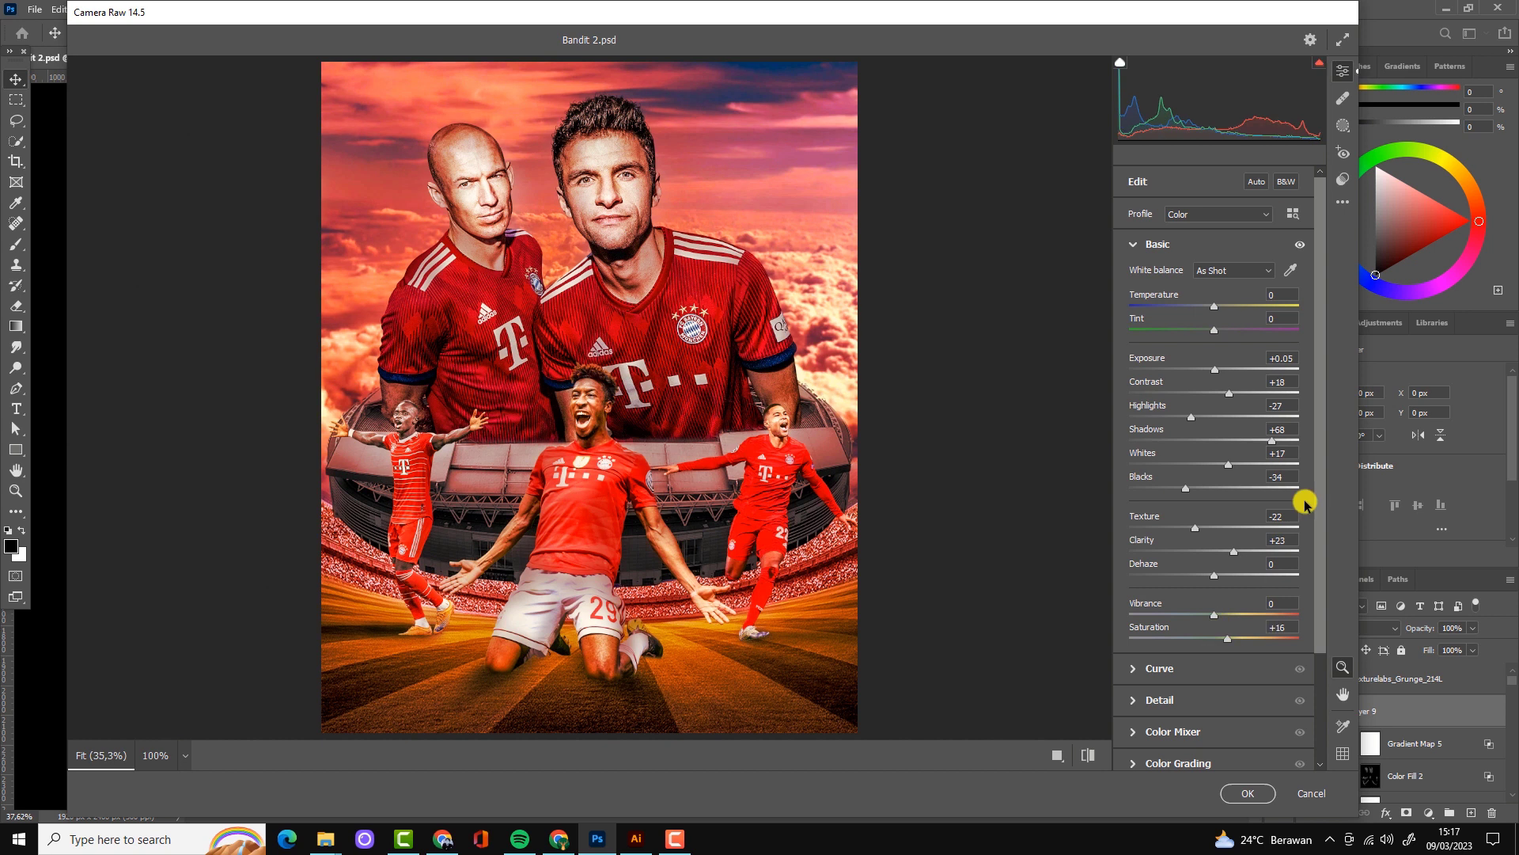
{"action": "left_click_drag", "start_coordinate": [1213, 637], "coordinate": [1200, 639]}
Grade the shadows toward a darker red, shift balance toward shadows, and apply
{"action": "left_click", "coordinate": [1192, 702]}
{"action": "left_click", "coordinate": [1178, 519]}
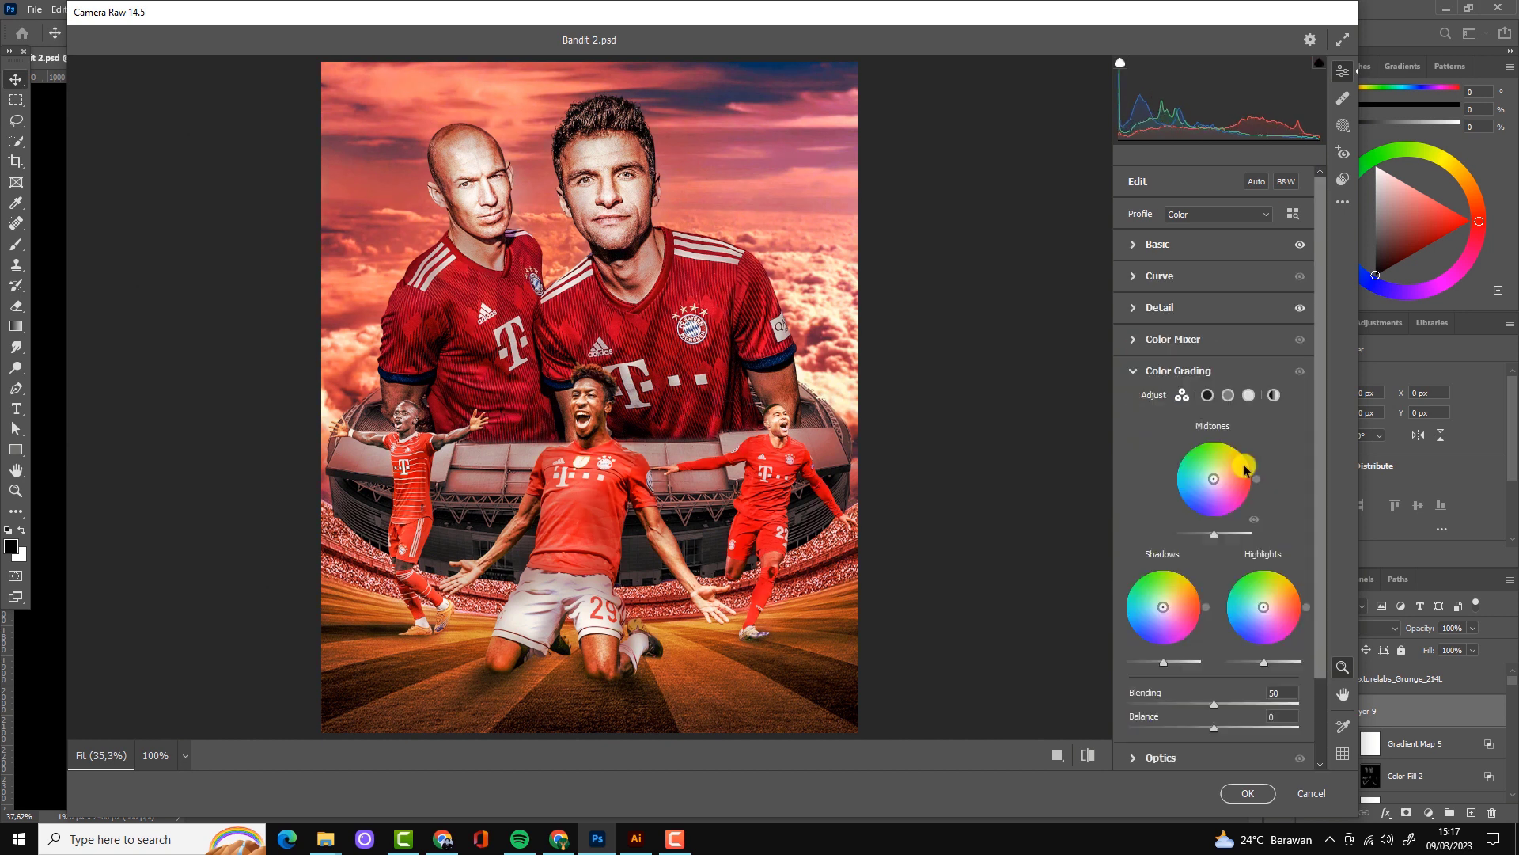
{"action": "left_click", "coordinate": [1206, 395]}
{"action": "mouse_move", "coordinate": [1213, 512]}
{"action": "left_mouse_down"}
{"action": "mouse_move", "coordinate": [1254, 528]}
{"action": "mouse_move", "coordinate": [1274, 506]}
{"action": "left_mouse_up"}
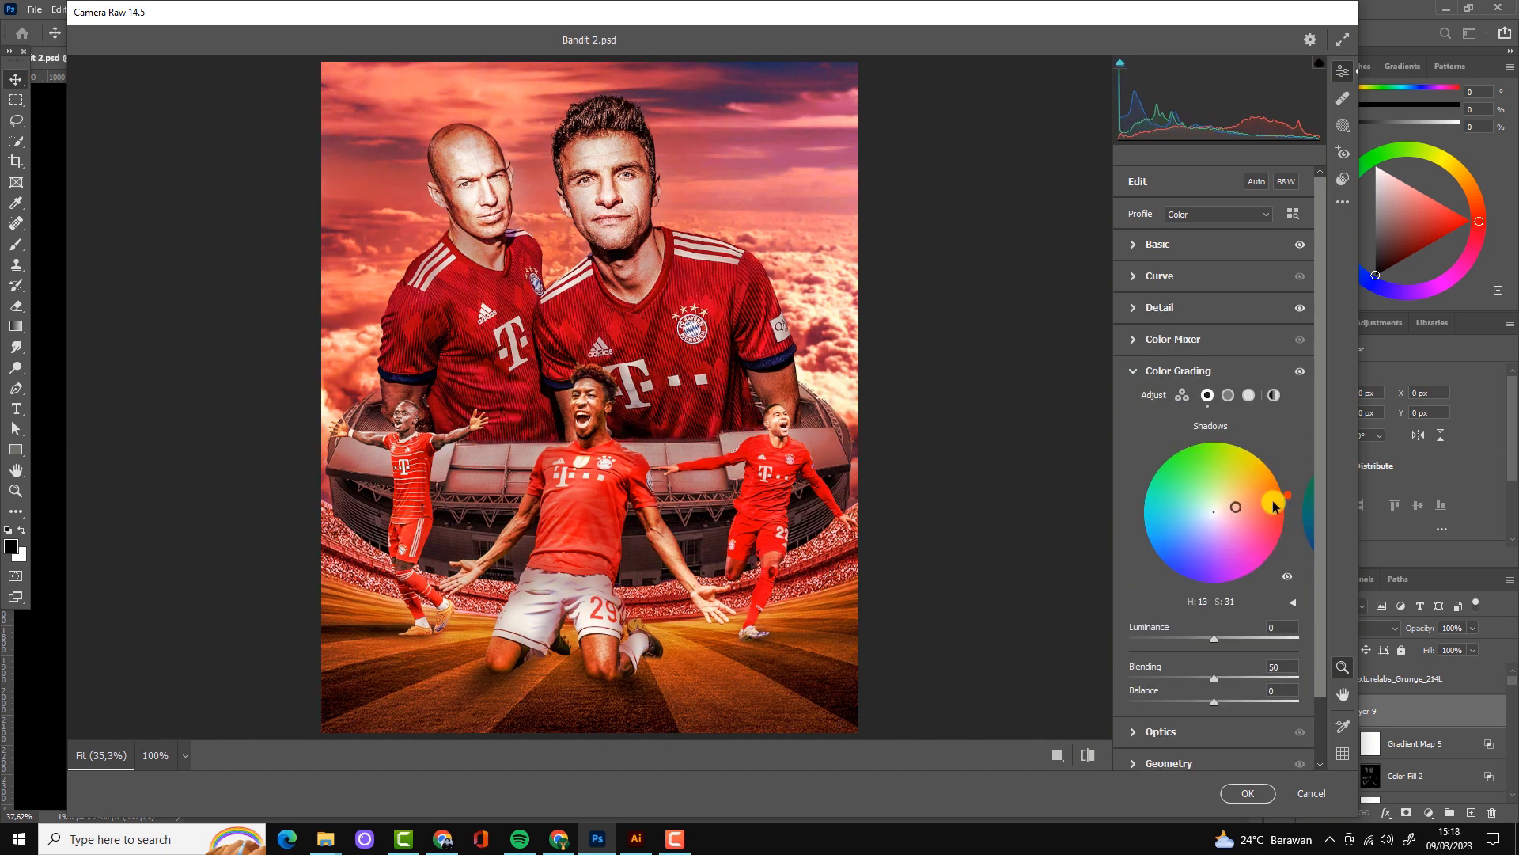
{"action": "left_click_drag", "start_coordinate": [1216, 641], "coordinate": [1181, 641]}
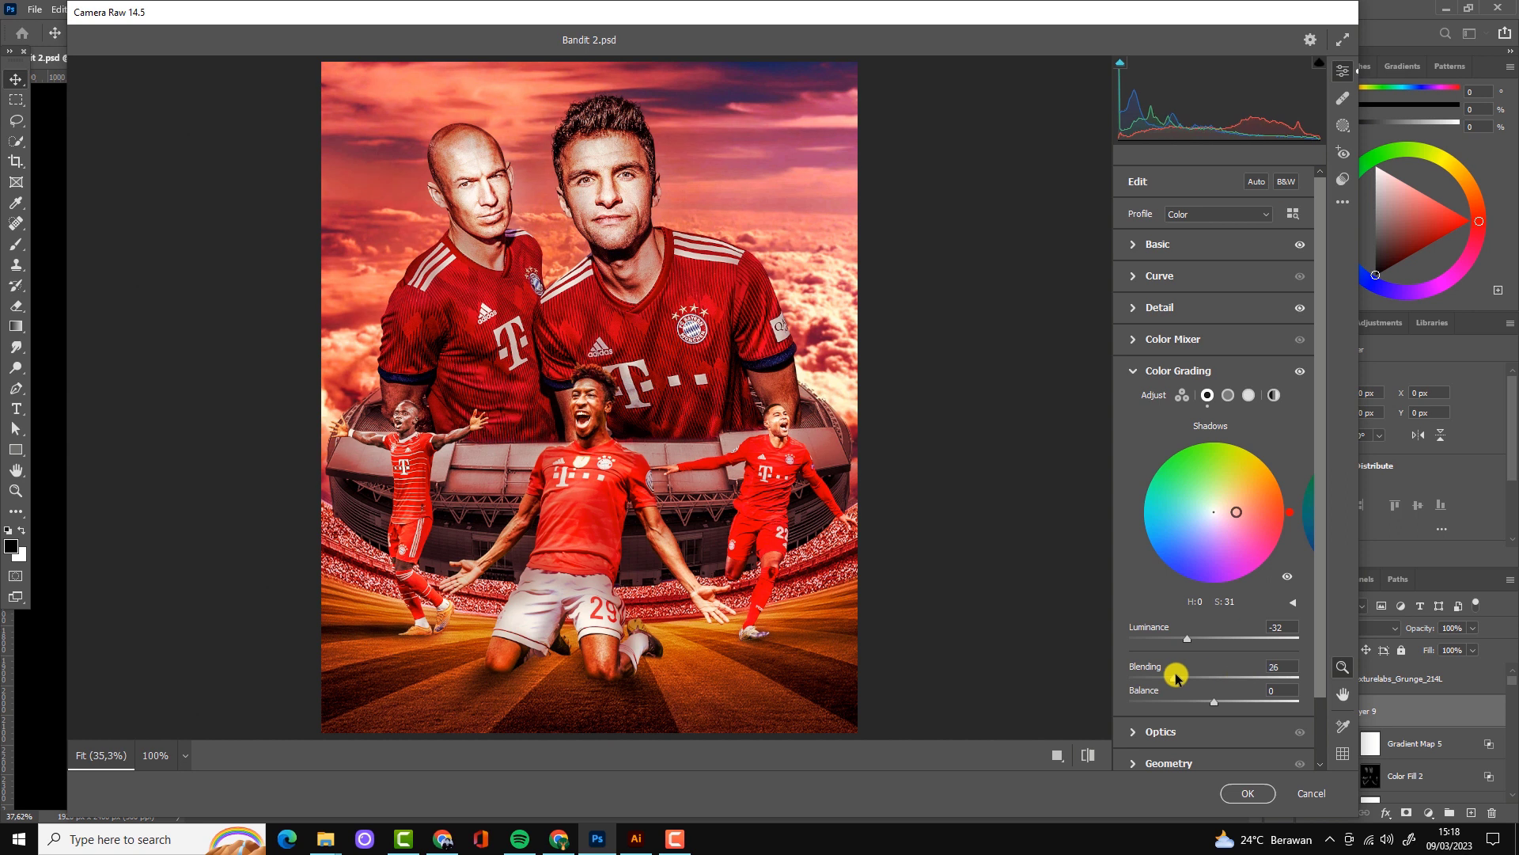
{"action": "left_click_drag", "start_coordinate": [1214, 702], "coordinate": [1199, 702]}
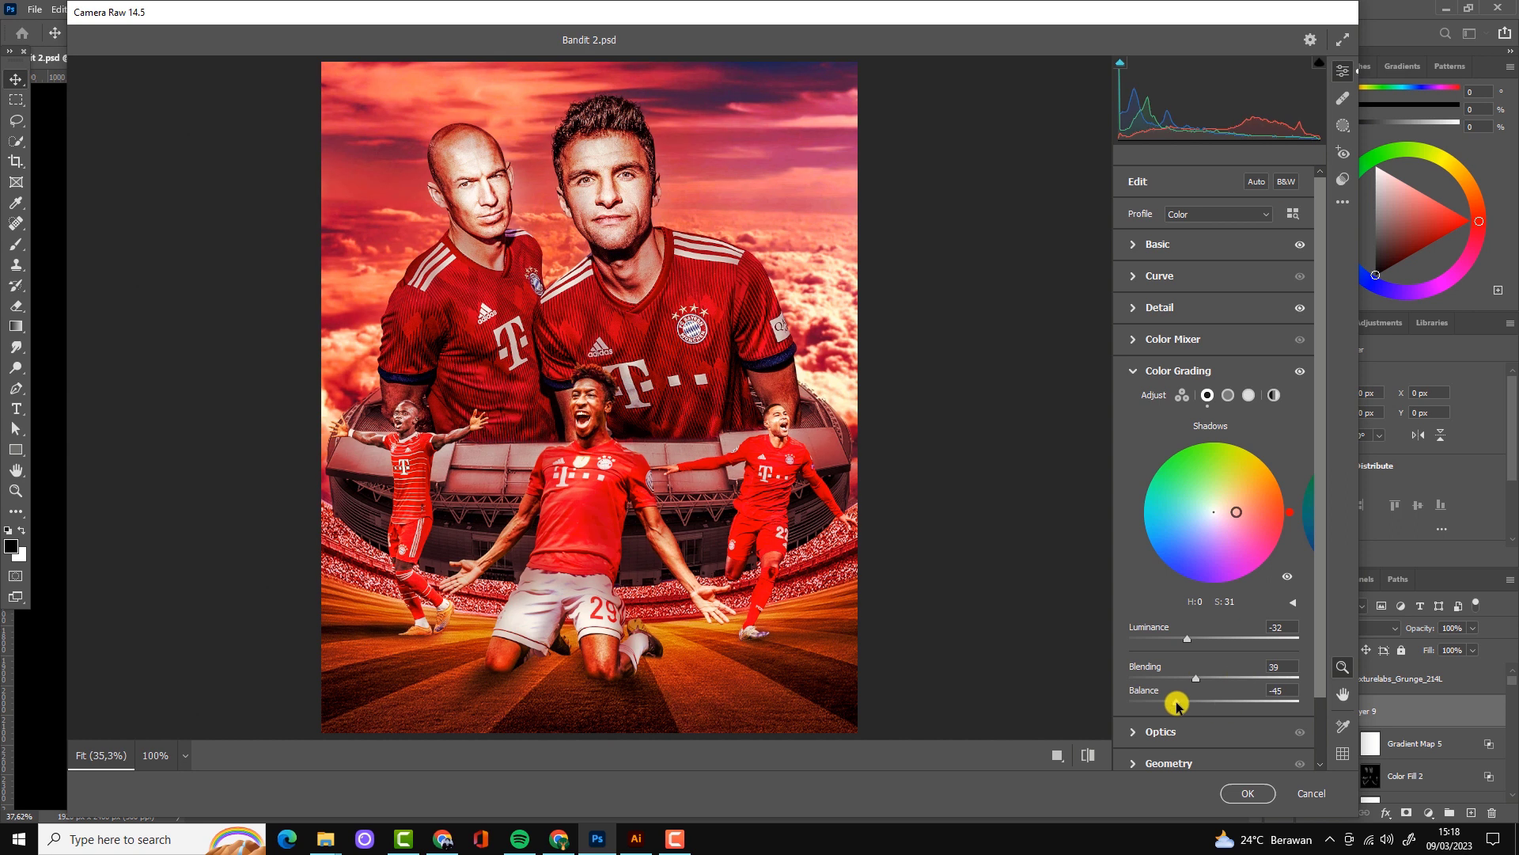
{"action": "left_click", "coordinate": [1264, 793]}
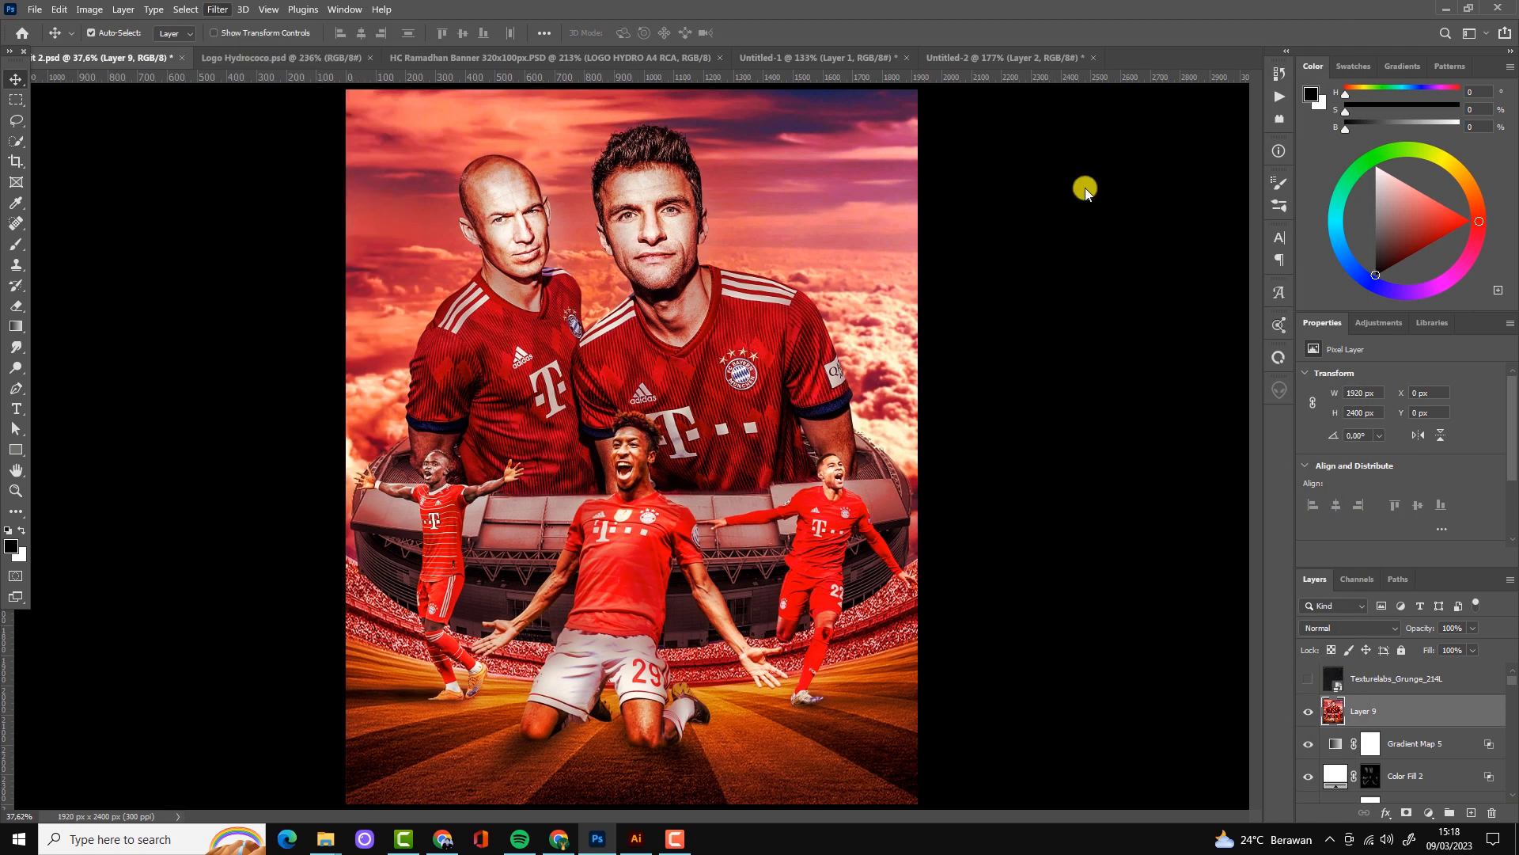
Apply the PD02 Yellow Camera Raw preset to Layer 9
{"action": "key", "text": "ctrl+shift+a"}
{"action": "left_click", "coordinate": [1245, 217]}
{"action": "key", "text": "shift+p"}
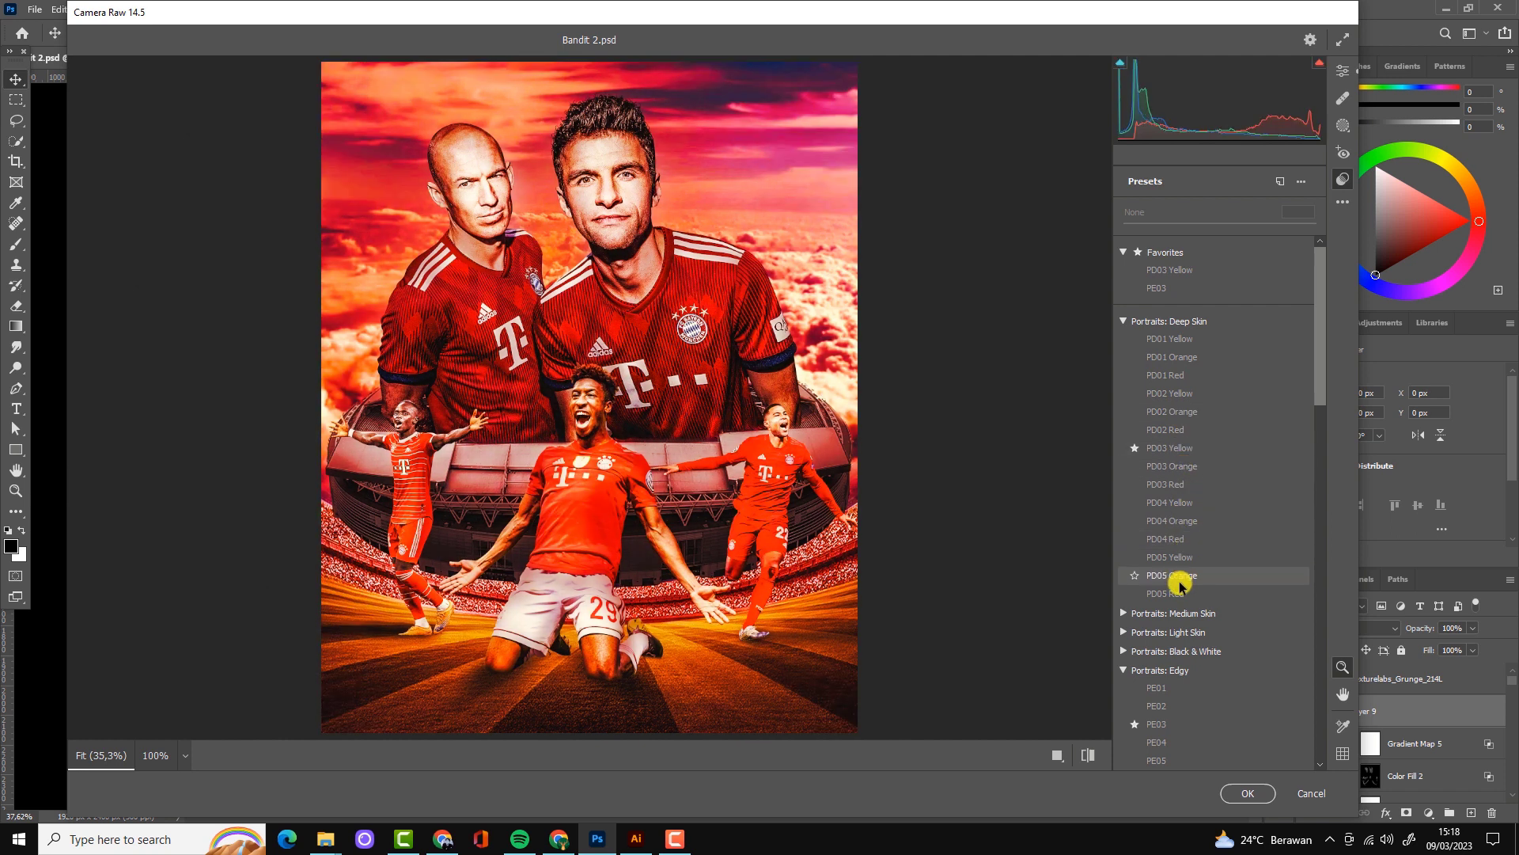
{"action": "left_click", "coordinate": [1250, 793]}
Add a Lens Correction vignette of about -56 to darken Layer 9's edges
{"action": "key", "text": "f"}
{"action": "key", "text": "f"}
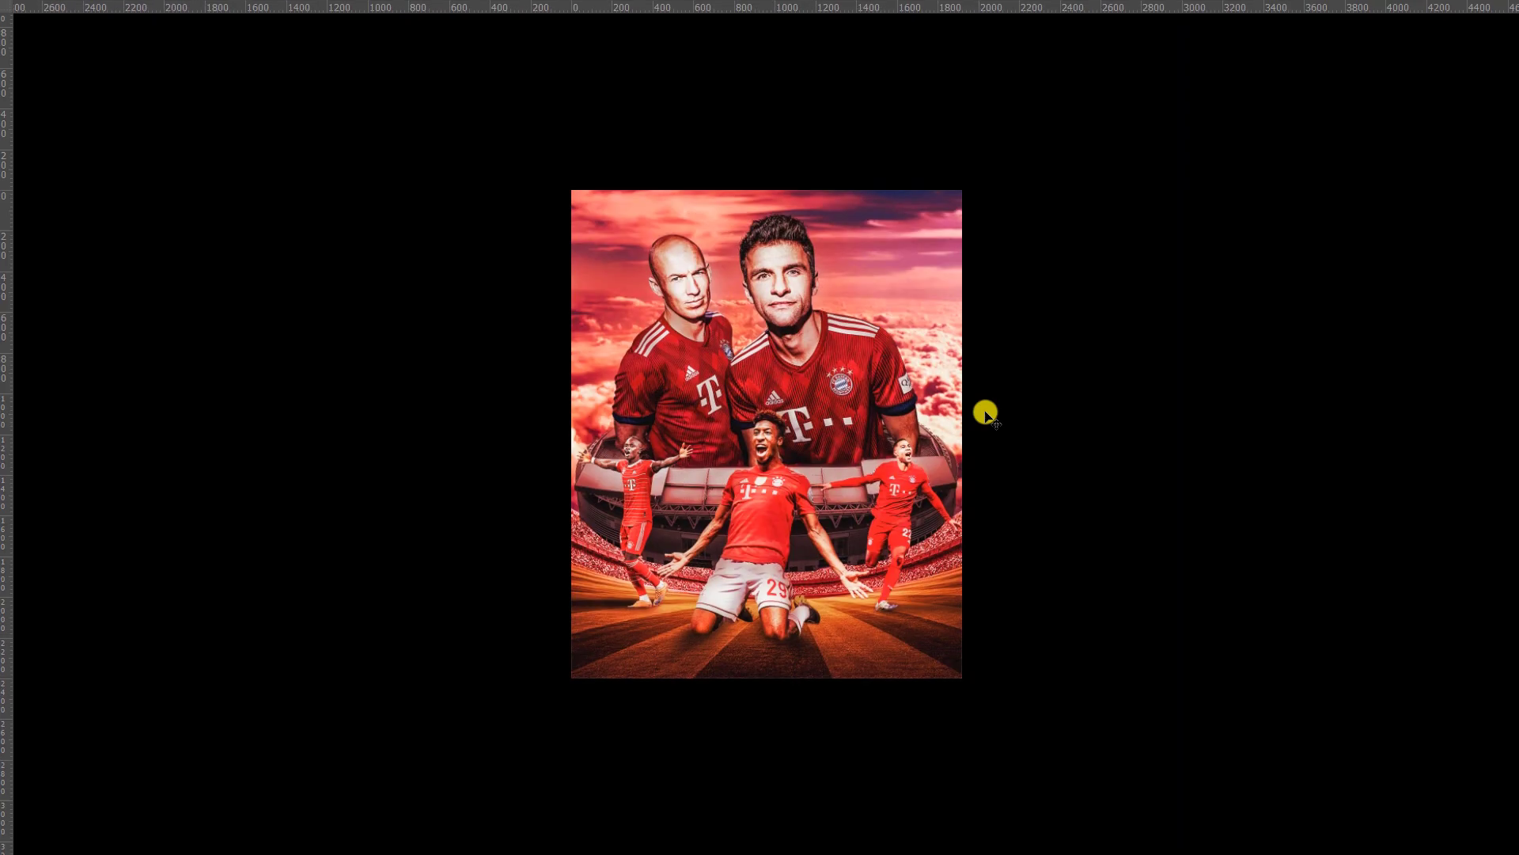
{"action": "scroll", "coordinate": [986, 412], "scroll_direction": "up", "scroll_amount": 2}
{"action": "key", "text": "f"}
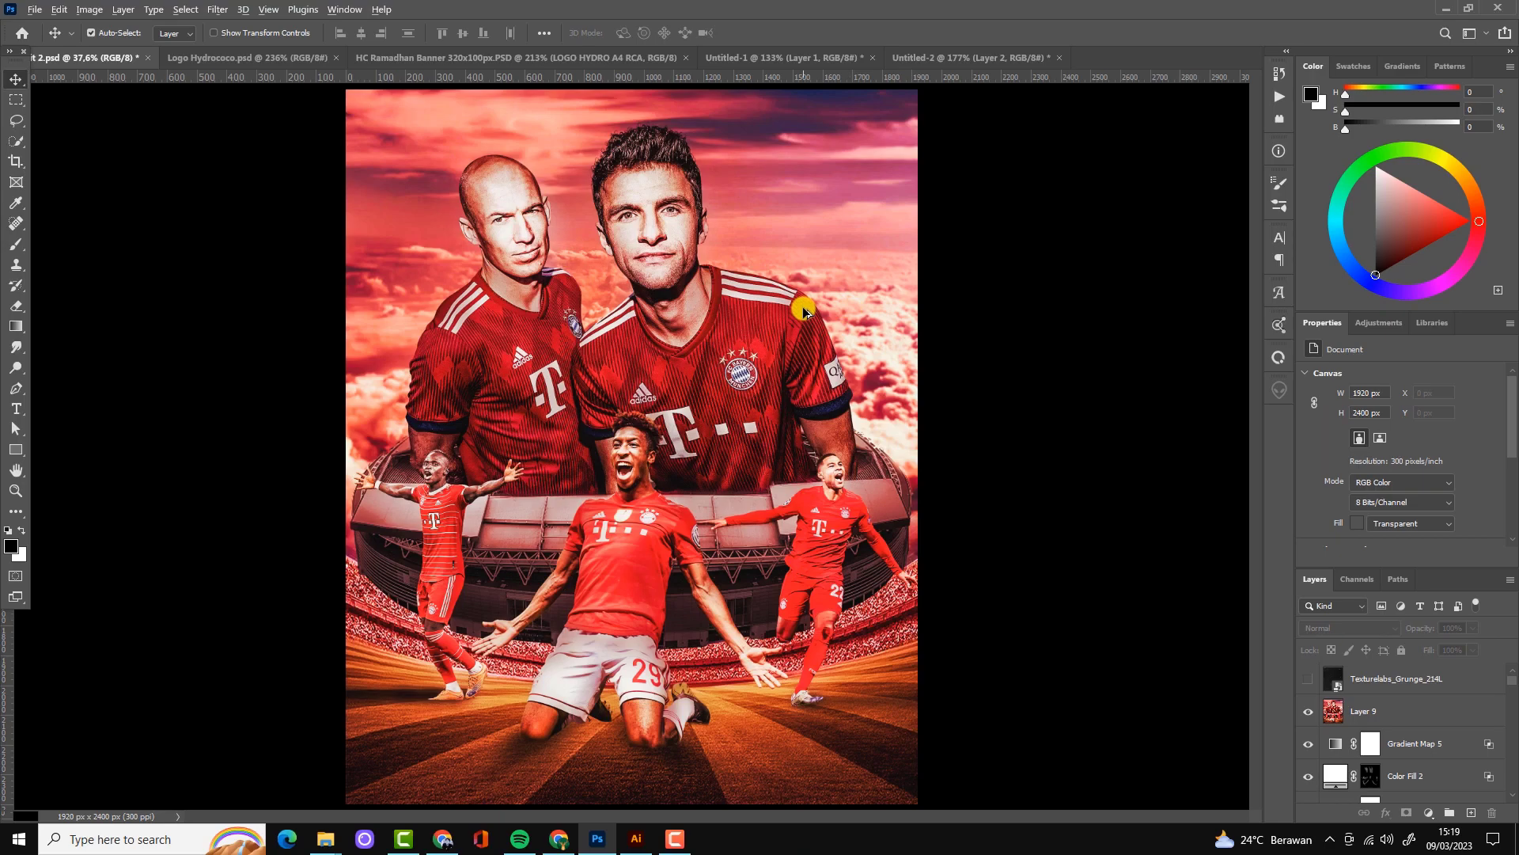
{"action": "left_click", "coordinate": [218, 9]}
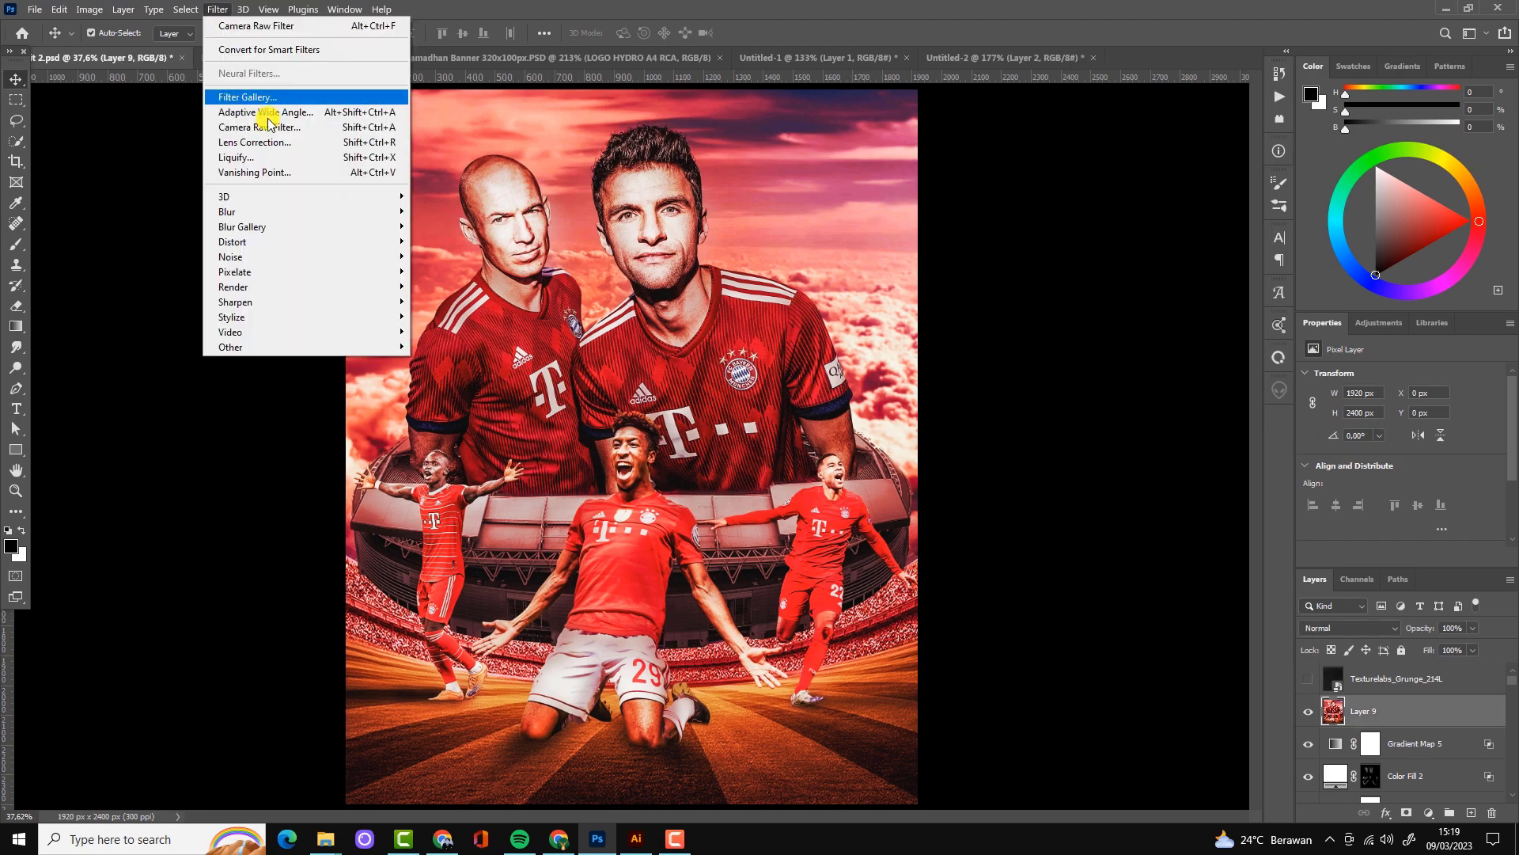
{"action": "left_click", "coordinate": [246, 139]}
{"action": "left_click_drag", "start_coordinate": [1375, 355], "coordinate": [1345, 353]}
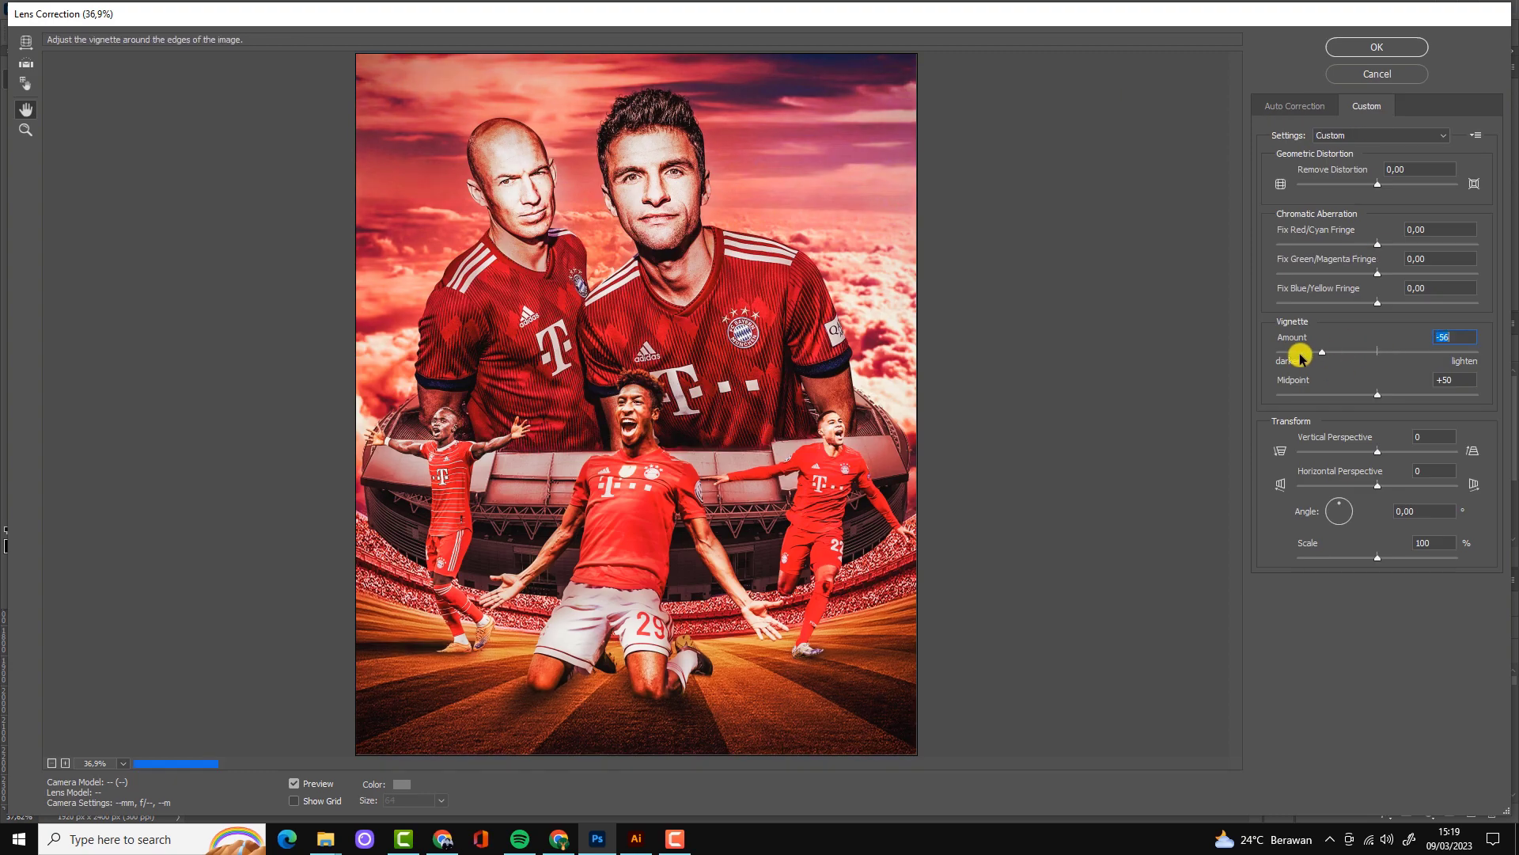
{"action": "left_click", "coordinate": [1377, 47]}
{"action": "scroll", "coordinate": [920, 296], "scroll_direction": "up", "scroll_amount": 1}
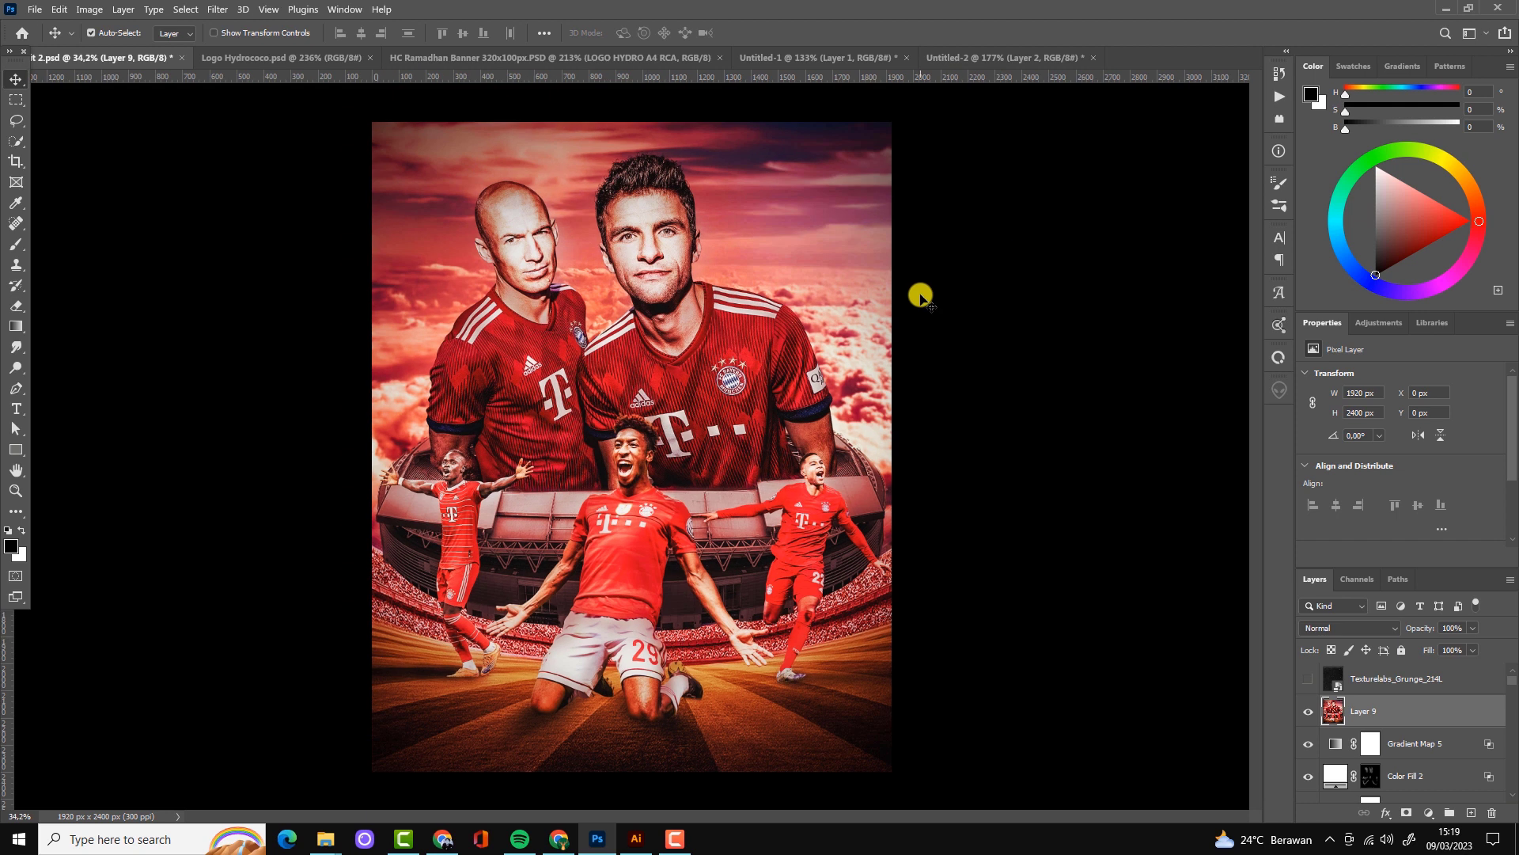
Make the Texturelabs_Grunge_214L Screen-mode texture layer visible over the poster
{"action": "left_click", "coordinate": [1306, 683]}
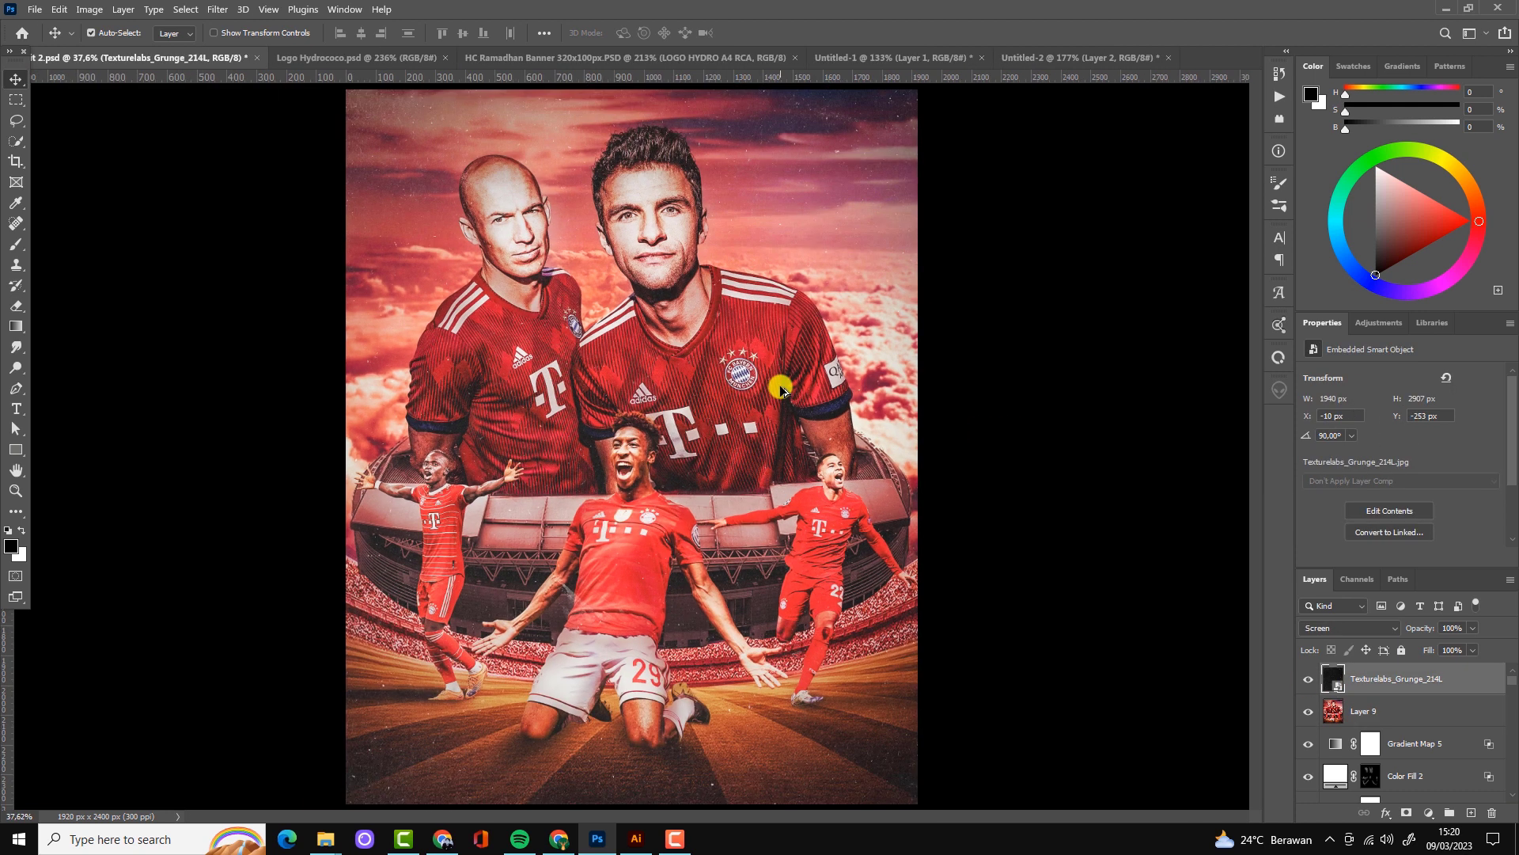